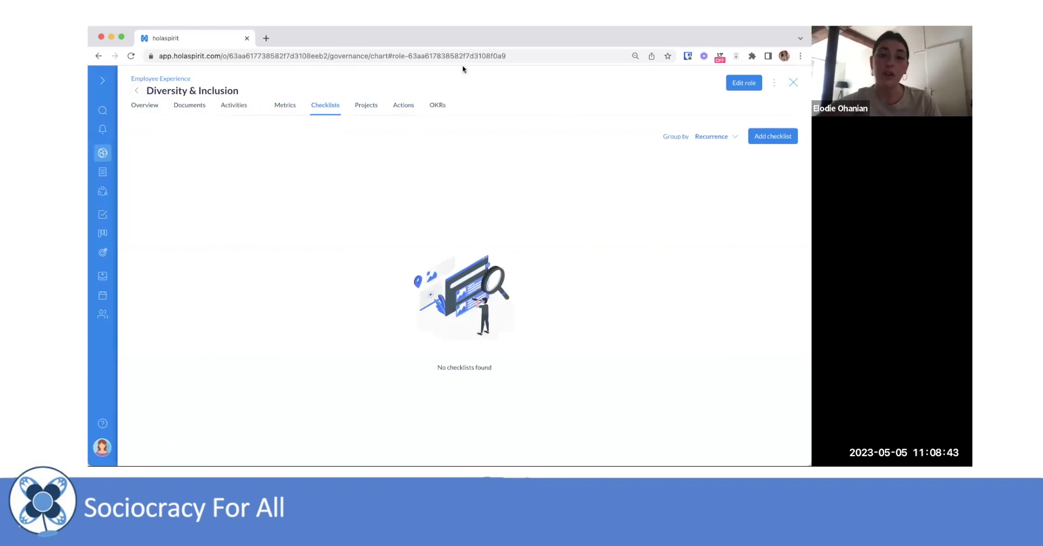
Return to the Employee Experience circle and review its members, documents and activity history.
left_click(136, 91)
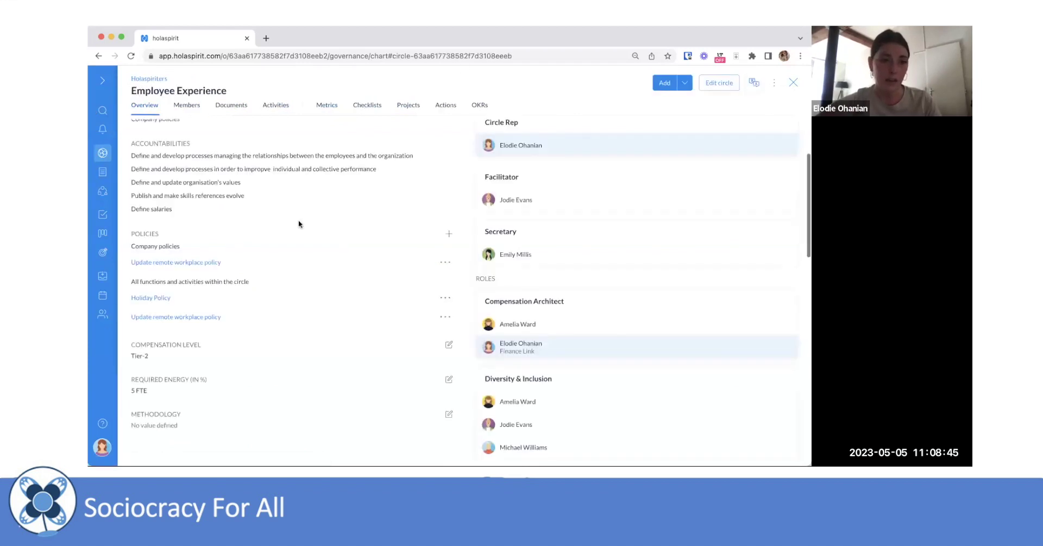
left_click(190, 106)
scroll(272, 293, "down", 4)
scroll(271, 294, "up", 4)
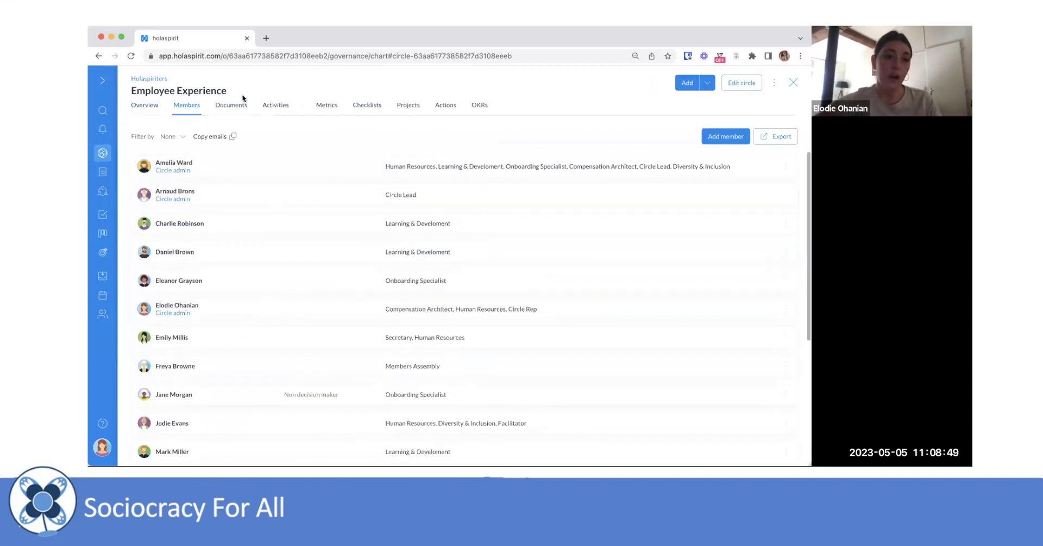
left_click(236, 113)
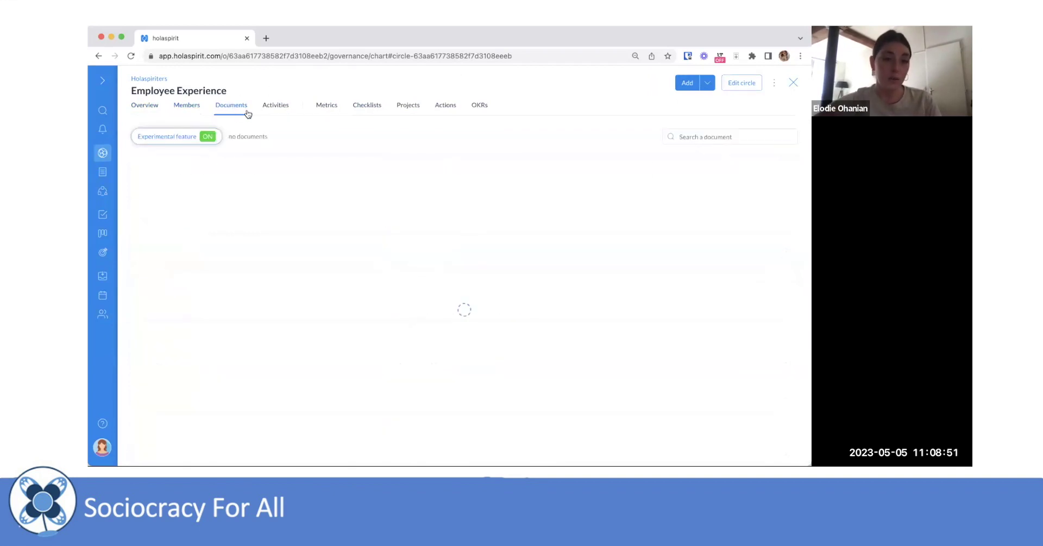
left_click(275, 109)
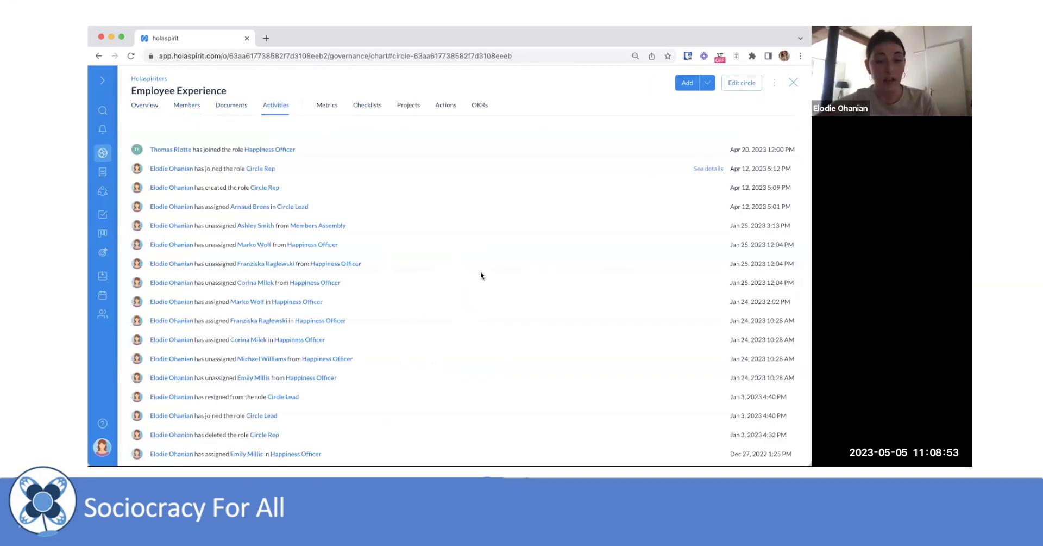
scroll(481, 275, "down", 2)
scroll(480, 275, "up", 2)
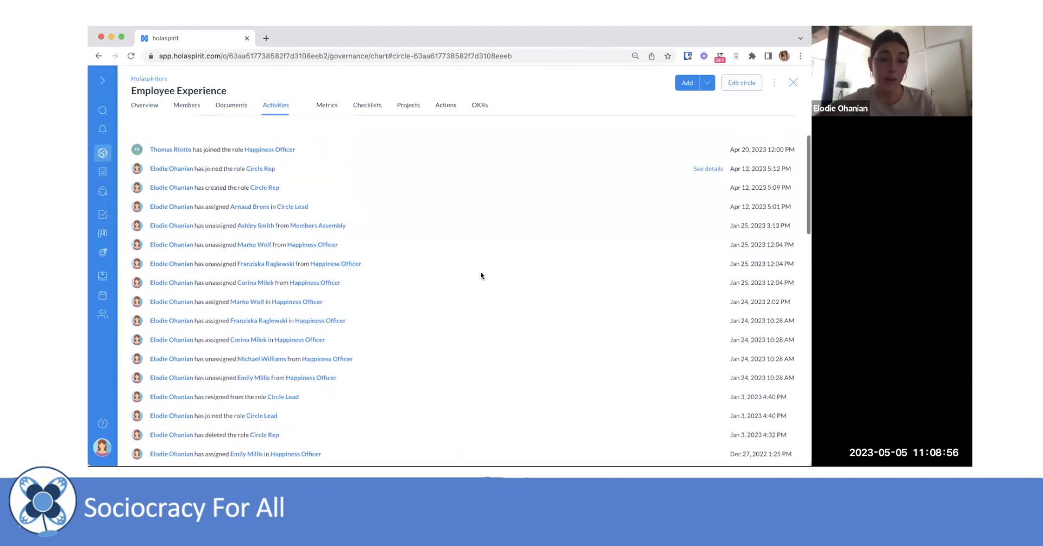
Look through the Employee Experience circle's metrics, checklists, projects, actions and OKRs.
left_click(332, 117)
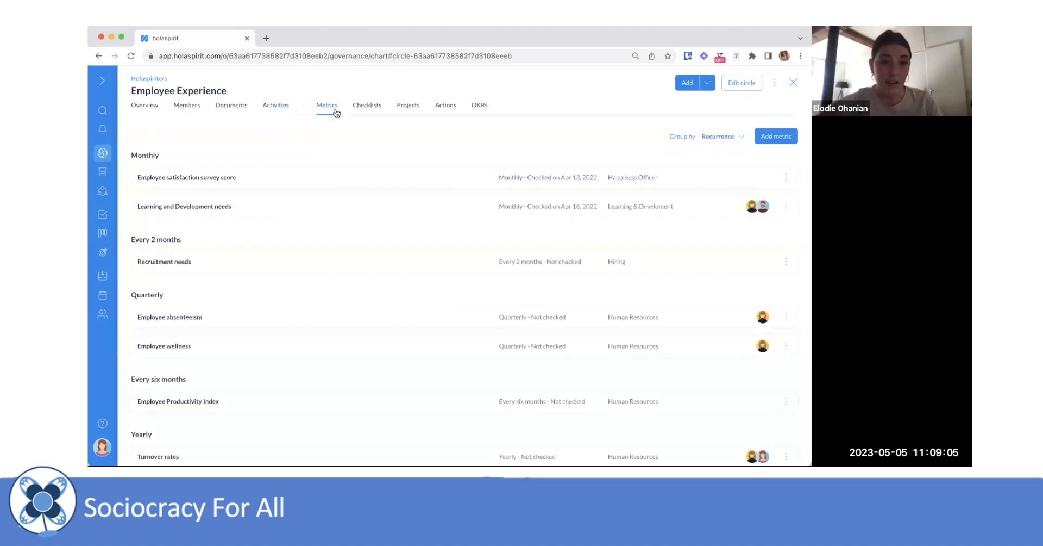
left_click(374, 108)
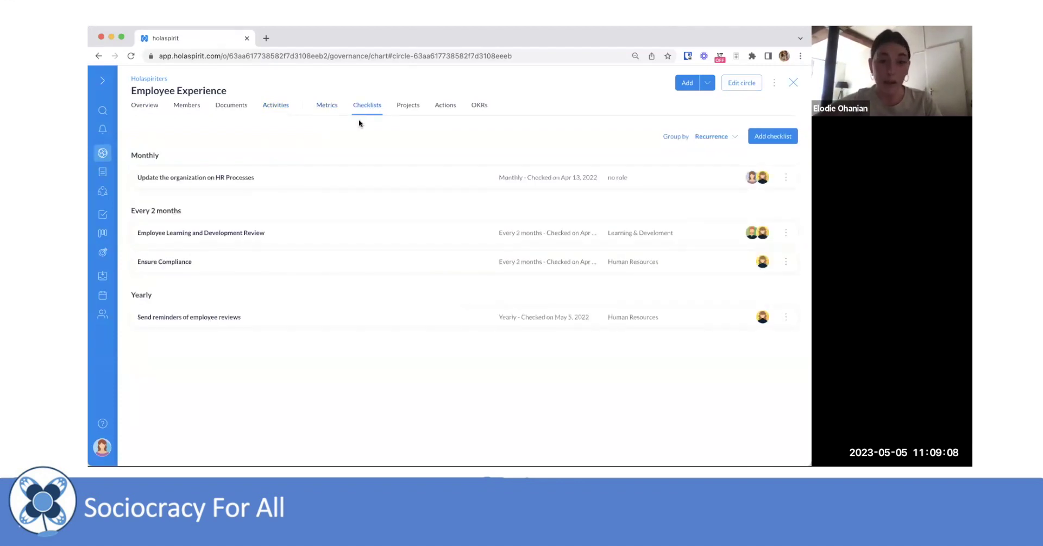
left_click(409, 111)
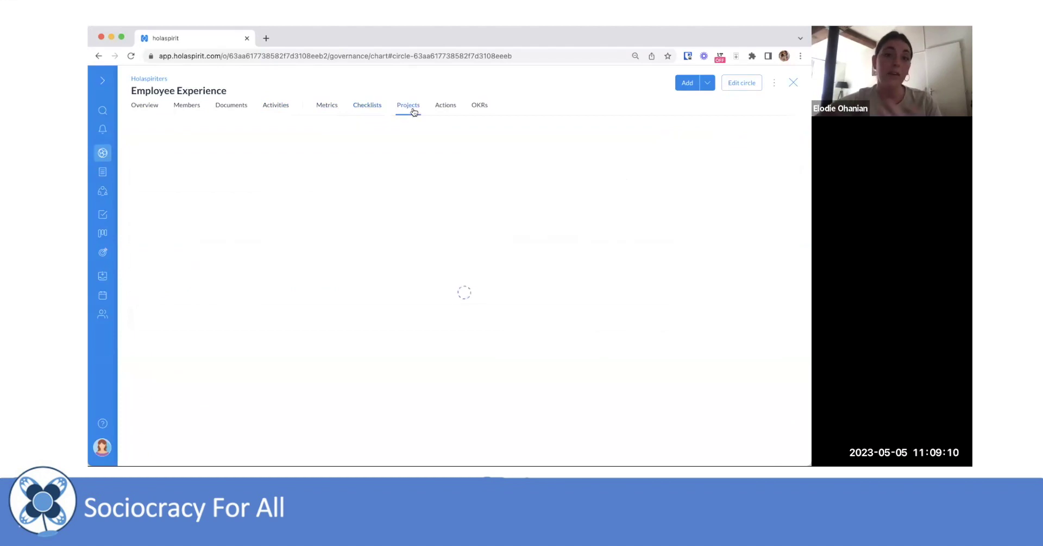
left_click(447, 112)
left_click(480, 109)
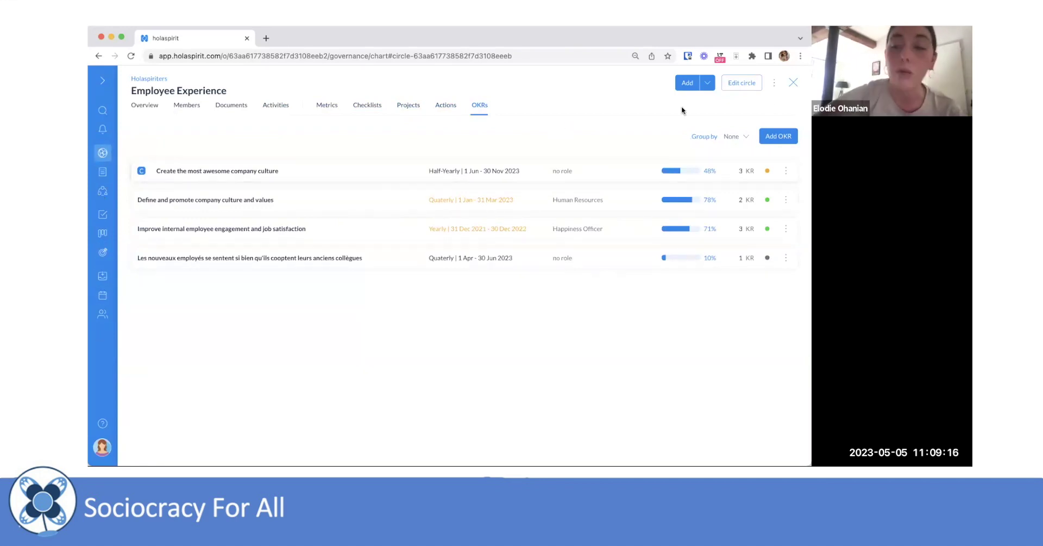
Close the circle's details and return the chart to the whole Holaspiriters organization.
left_click(795, 82)
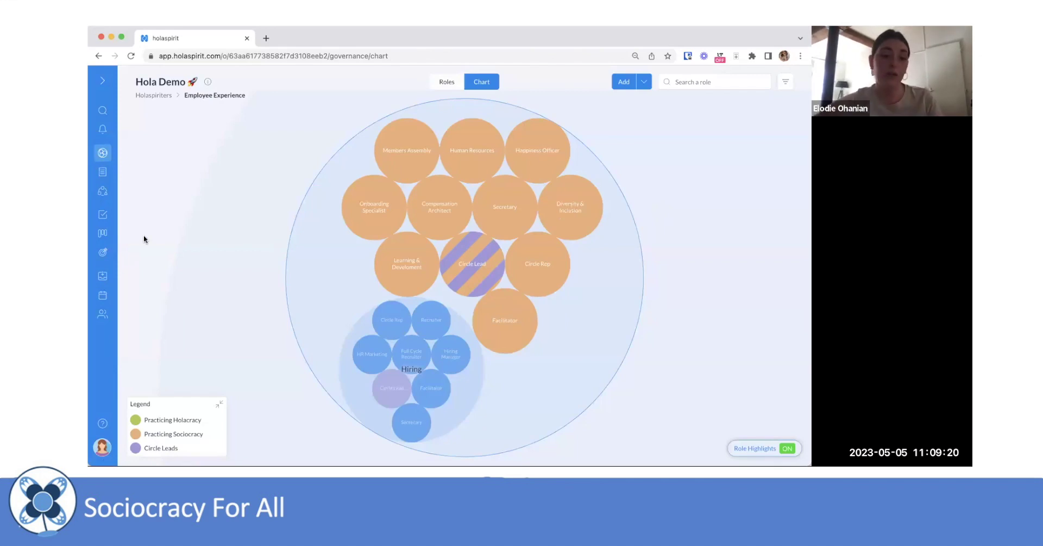
left_click(204, 263)
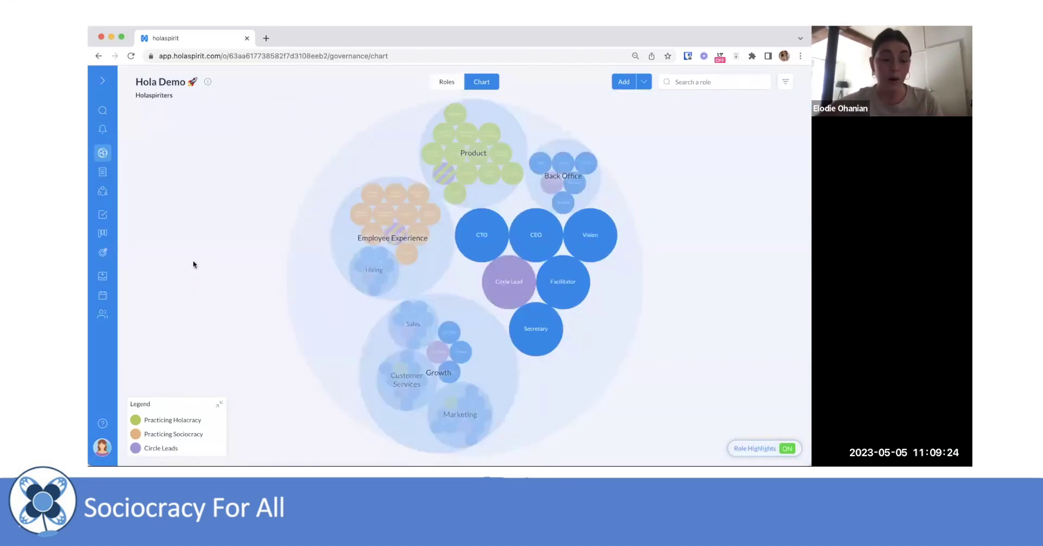
View your own proposals, and open the organization's decision settings in the administration area.
left_click(103, 191)
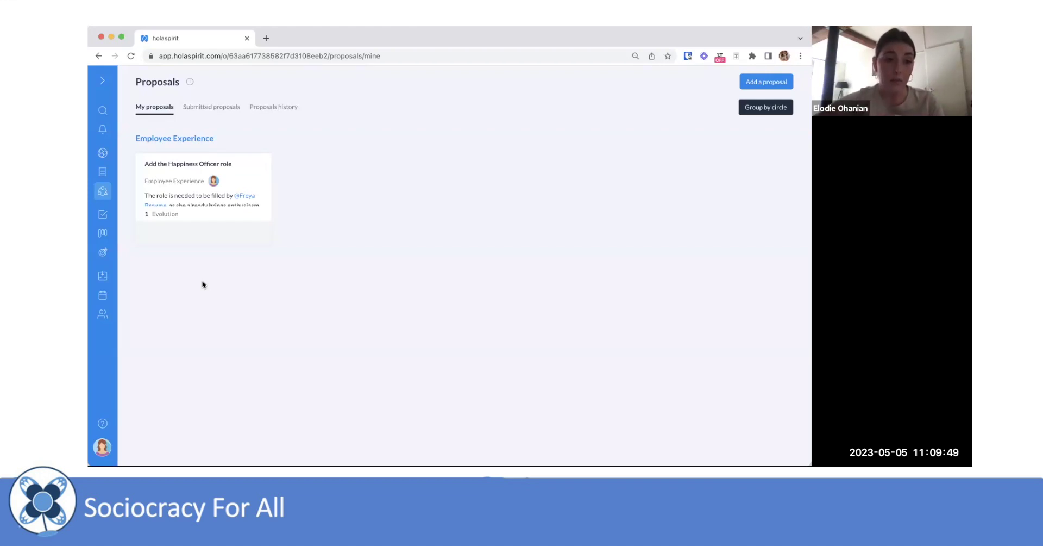
left_click(103, 447)
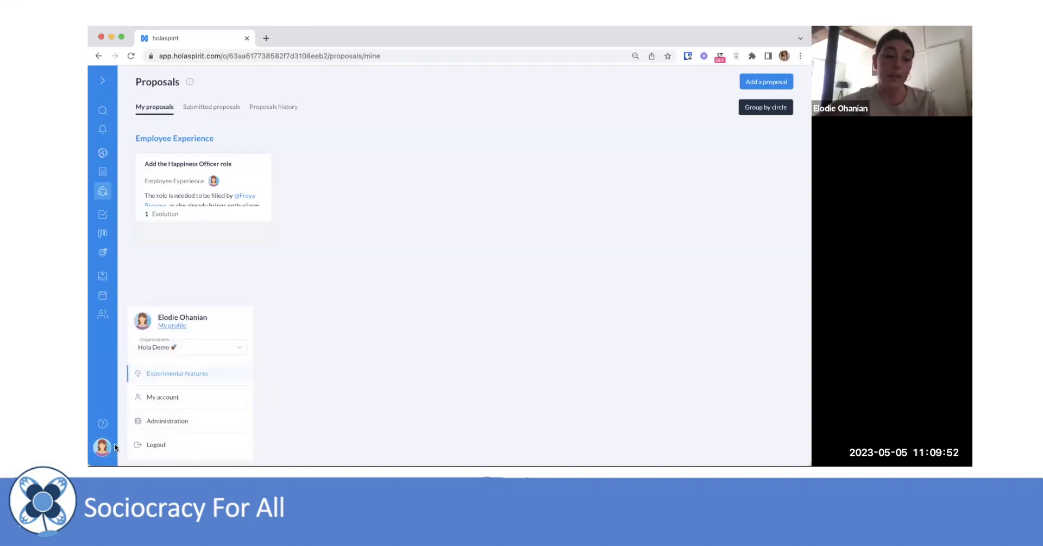
left_click(166, 423)
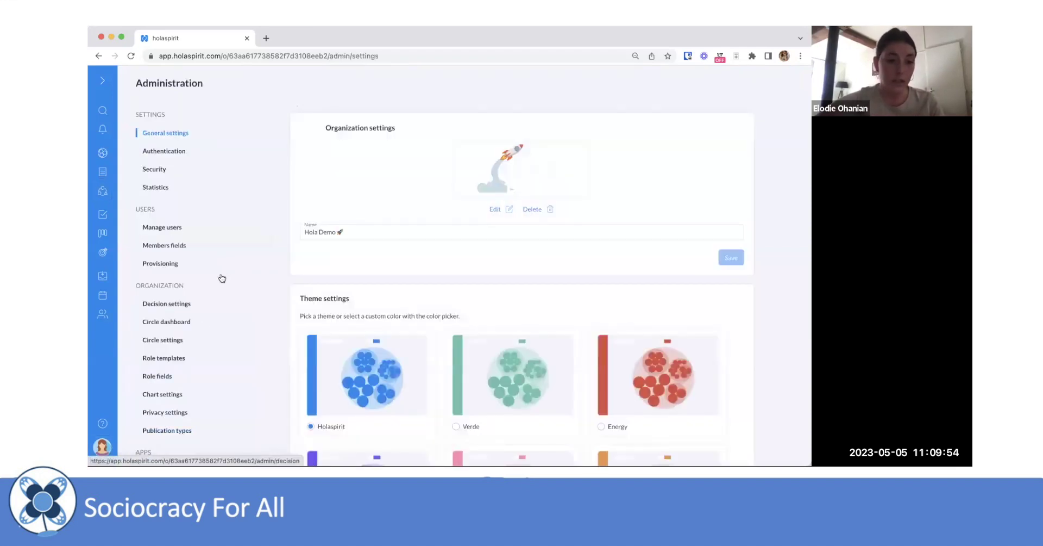
left_click(177, 304)
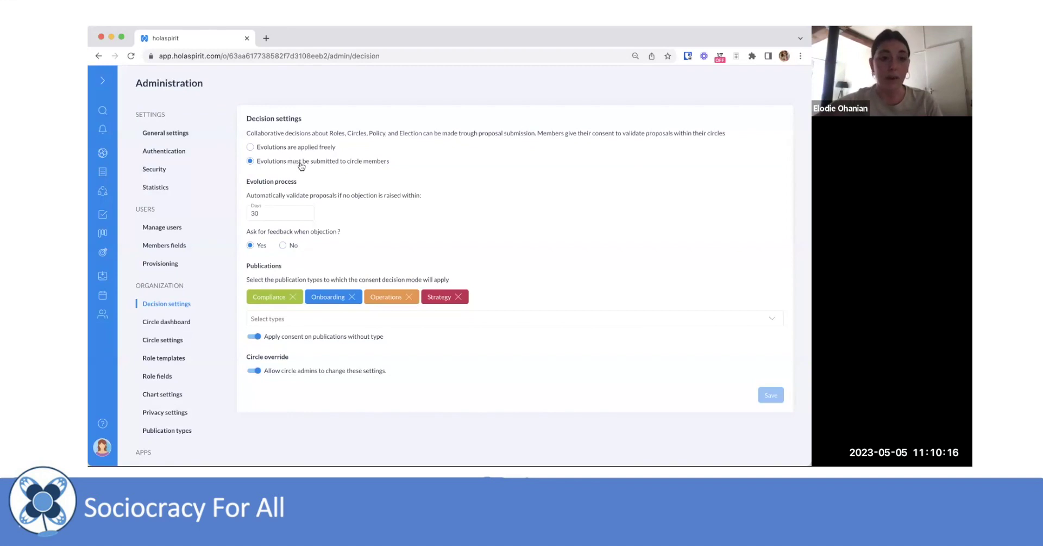
Inspect the form for creating a role from scratch in the Employee Experience circle, and close it without submitting.
left_click(102, 153)
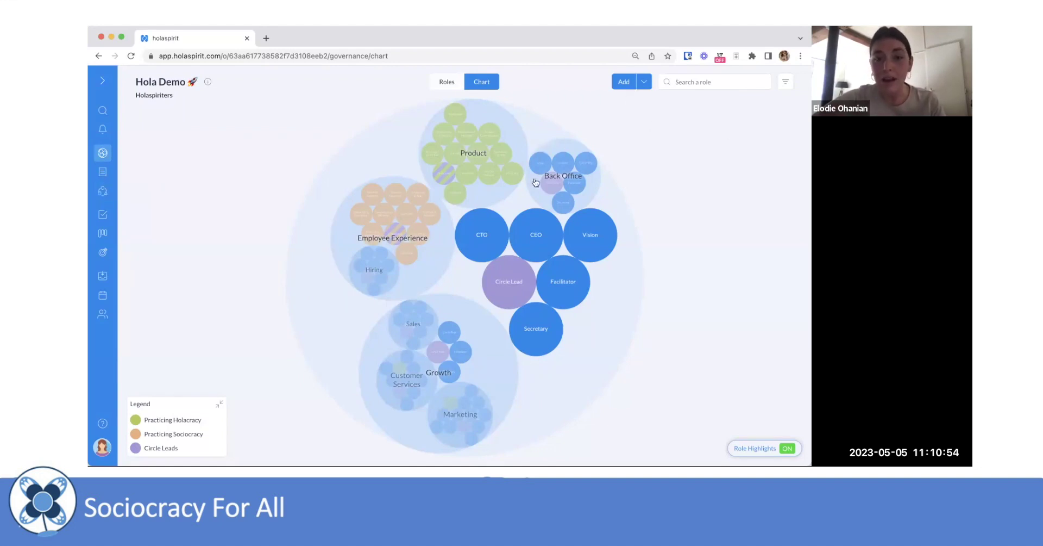
left_click(442, 242)
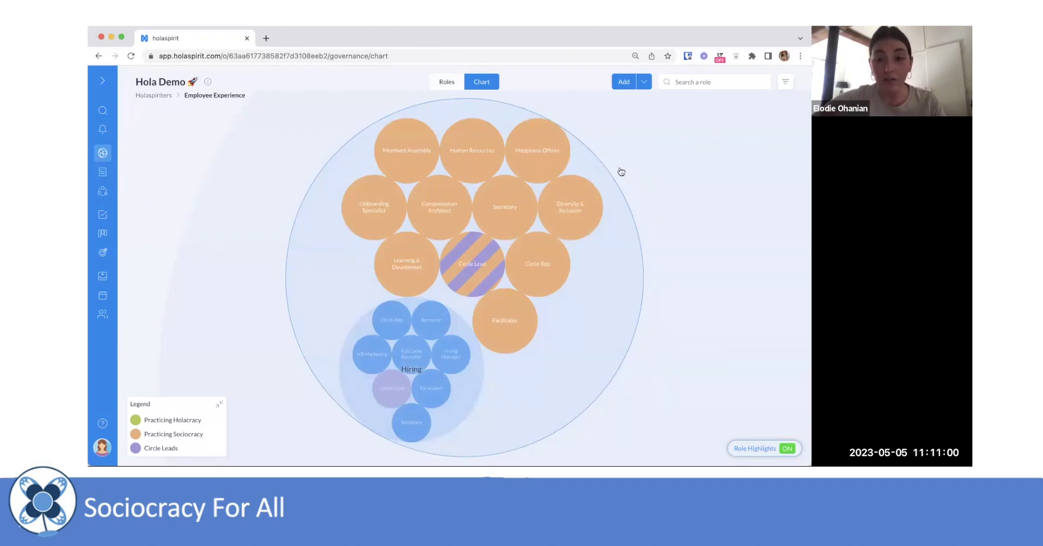
left_click(610, 275)
left_click(685, 83)
left_click(679, 101)
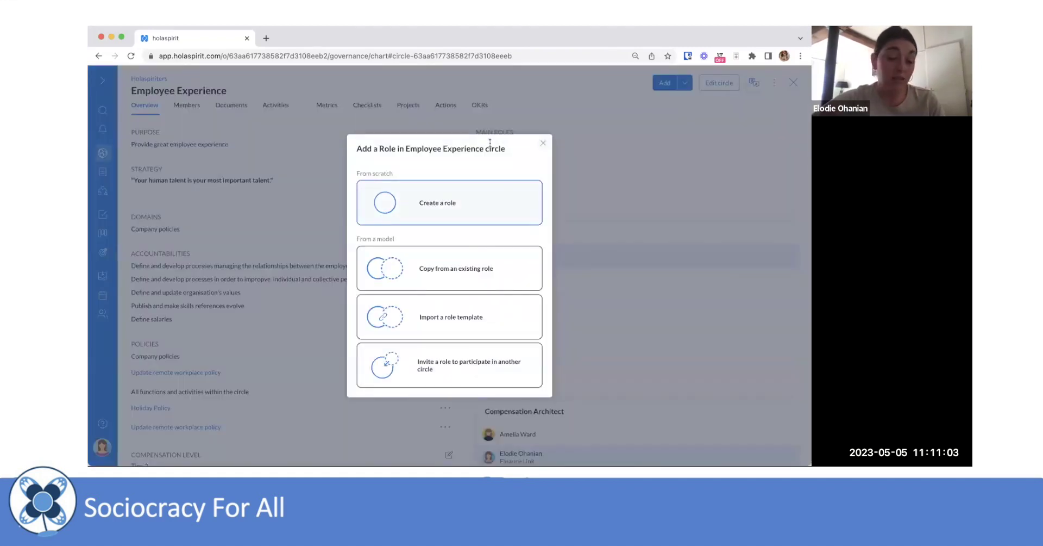
left_click(476, 200)
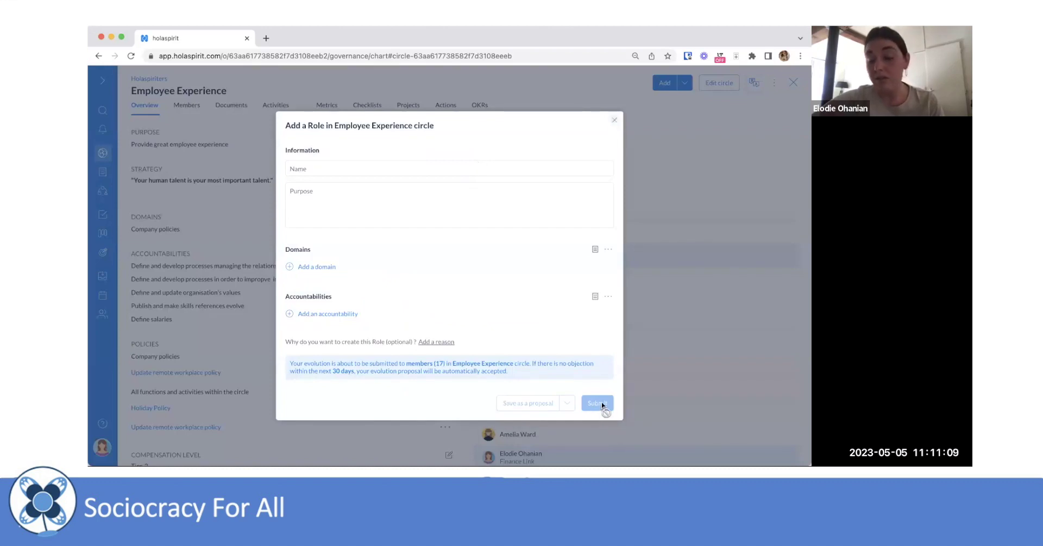
left_click(617, 121)
Open the "Add the Happiness Officer role" proposal and review its description, purpose, domains and accountabilities.
left_click(102, 172)
left_click(102, 193)
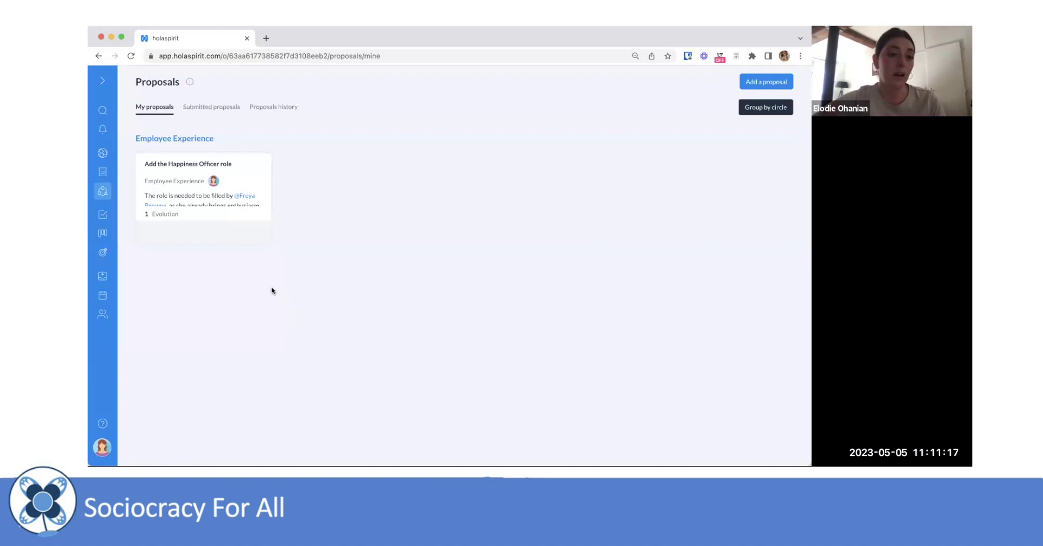
left_click(191, 195)
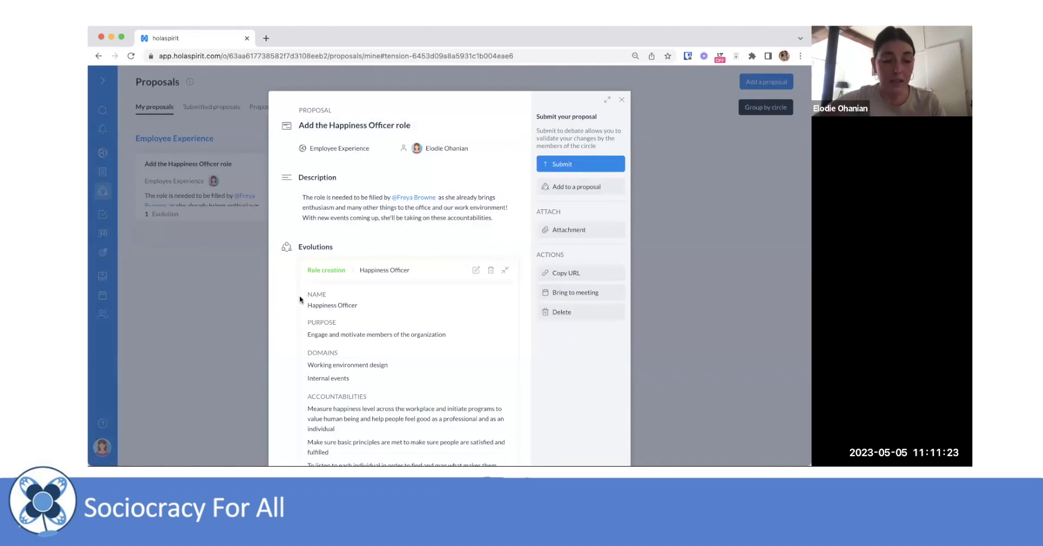
scroll(408, 141, "down", 3)
scroll(408, 141, "up", 3)
scroll(345, 329, "down", 2)
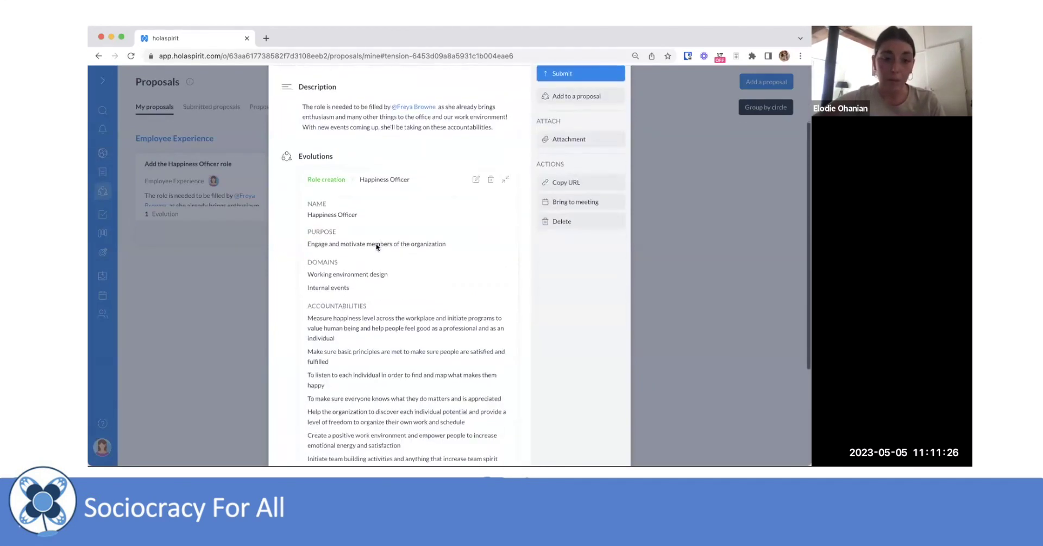
scroll(440, 212, "down", 3)
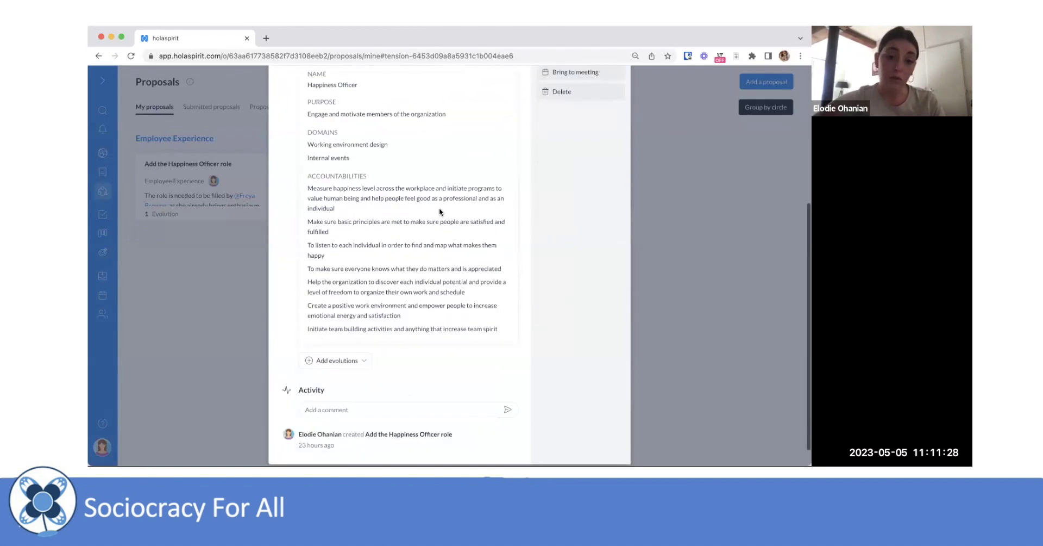
scroll(440, 212, "up", 3)
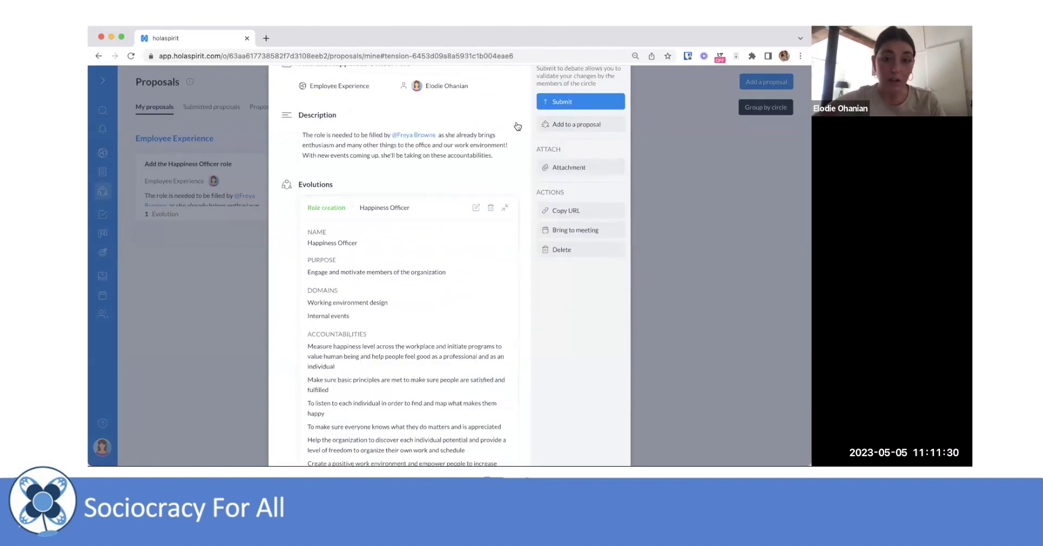
Submit the "Add the Happiness Officer role" proposal to the Employee Experience circle members.
left_click(571, 103)
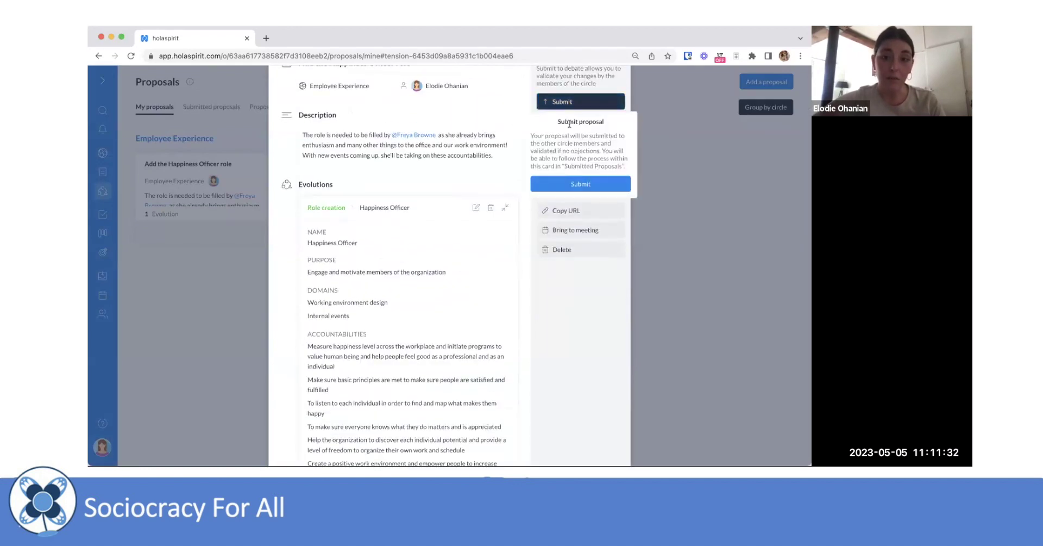
left_click(581, 183)
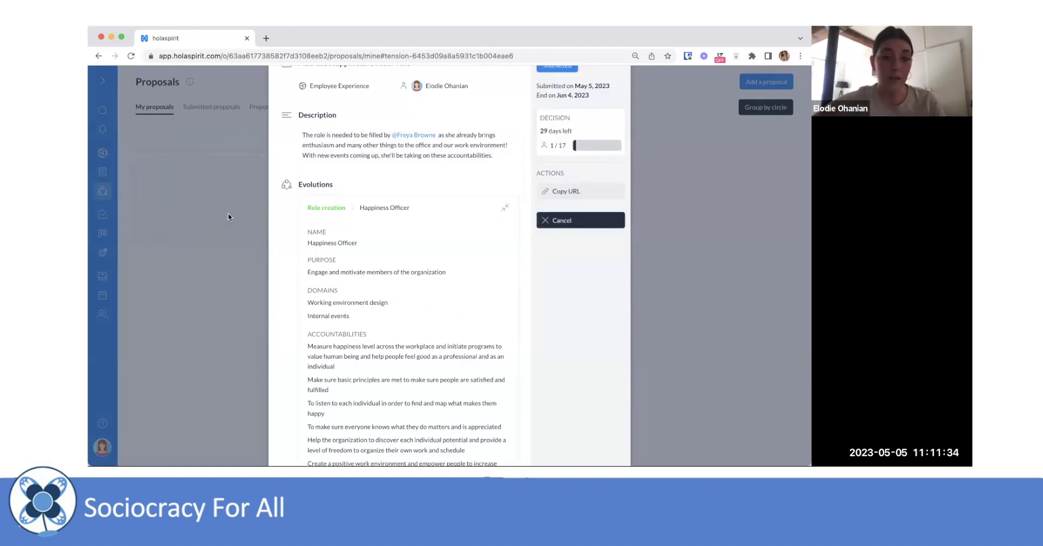
scroll(566, 328, "up", 2)
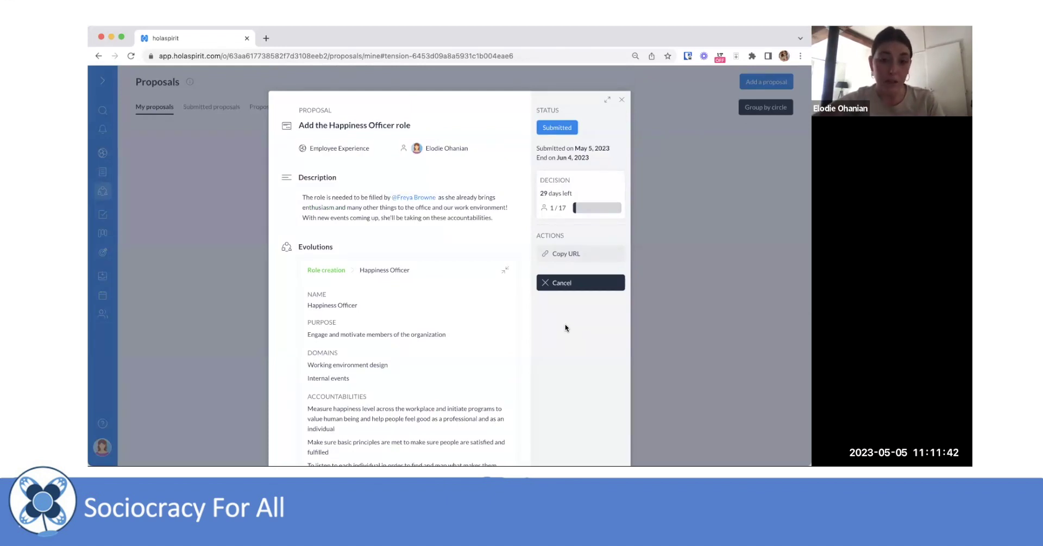
Check each circle member's decision status on the submitted proposal and view its activity log.
left_click(558, 209)
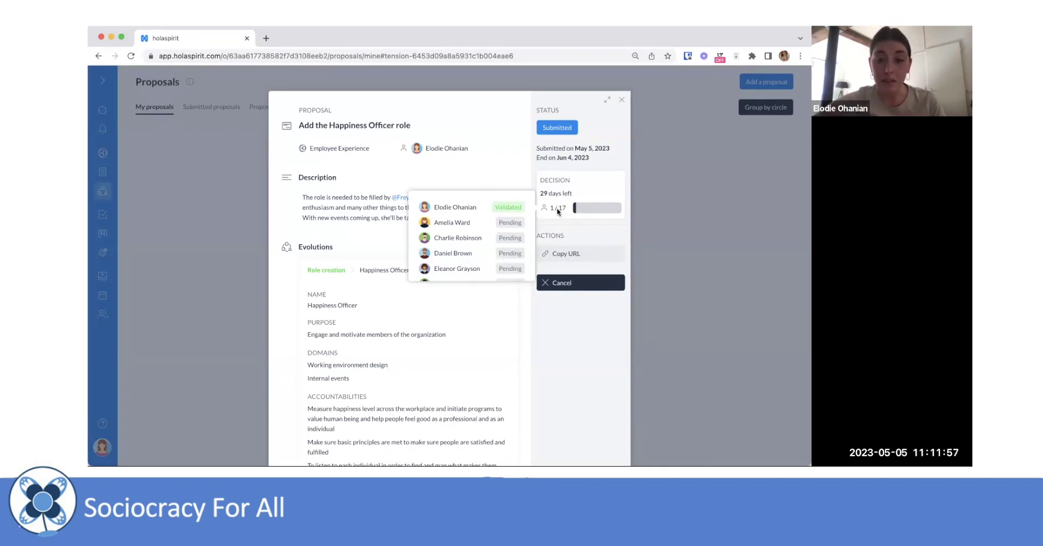
scroll(398, 333, "down", 5)
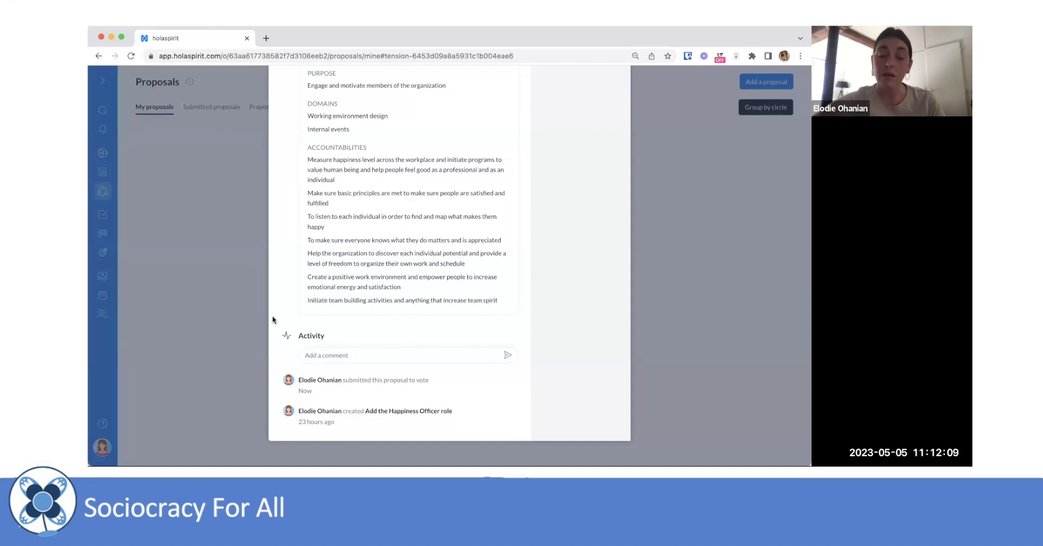
left_click(375, 362)
type("@")
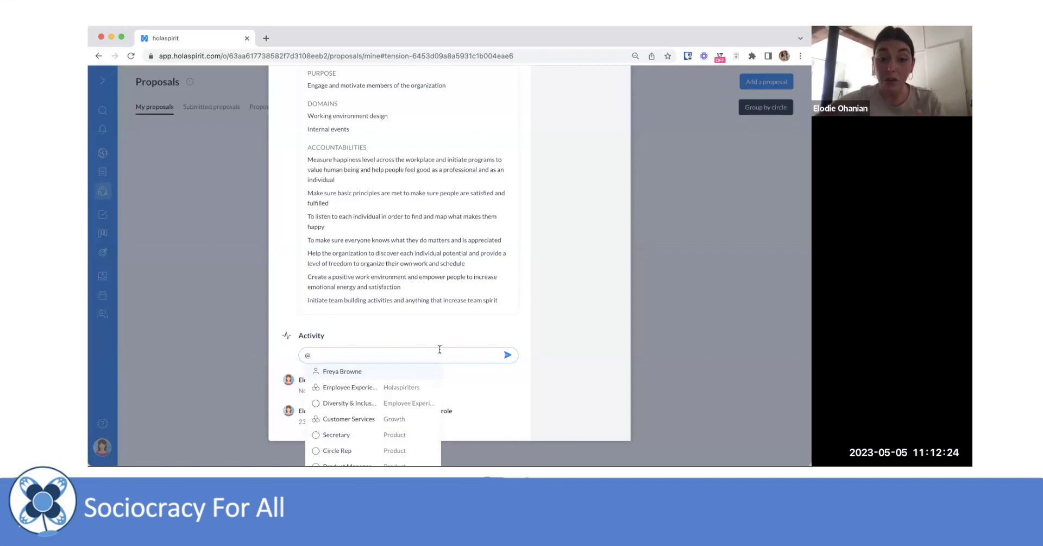
key("BackSpace")
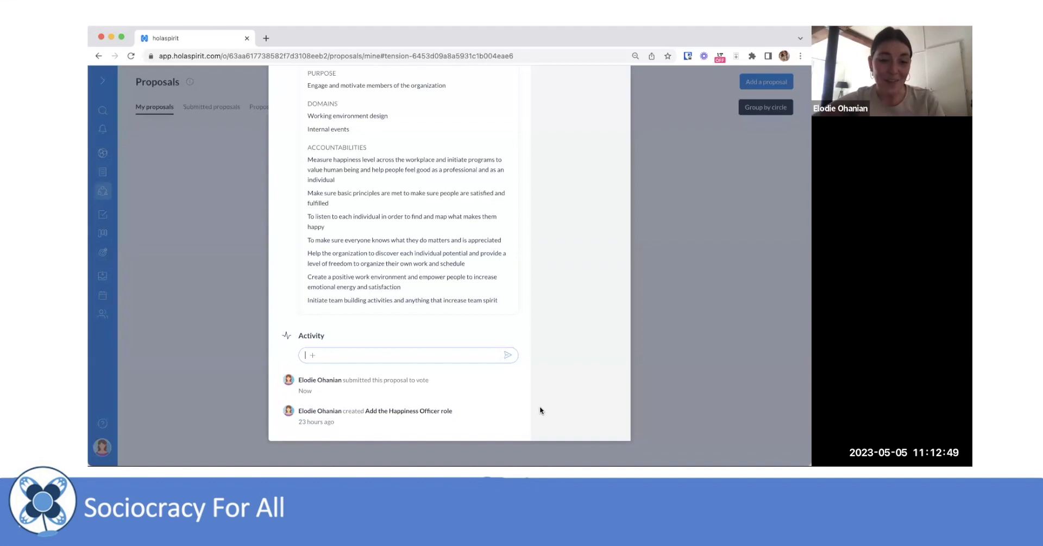
Close the Happiness Officer proposal and compare the lists of own and submitted proposals.
scroll(540, 406, "up", 5)
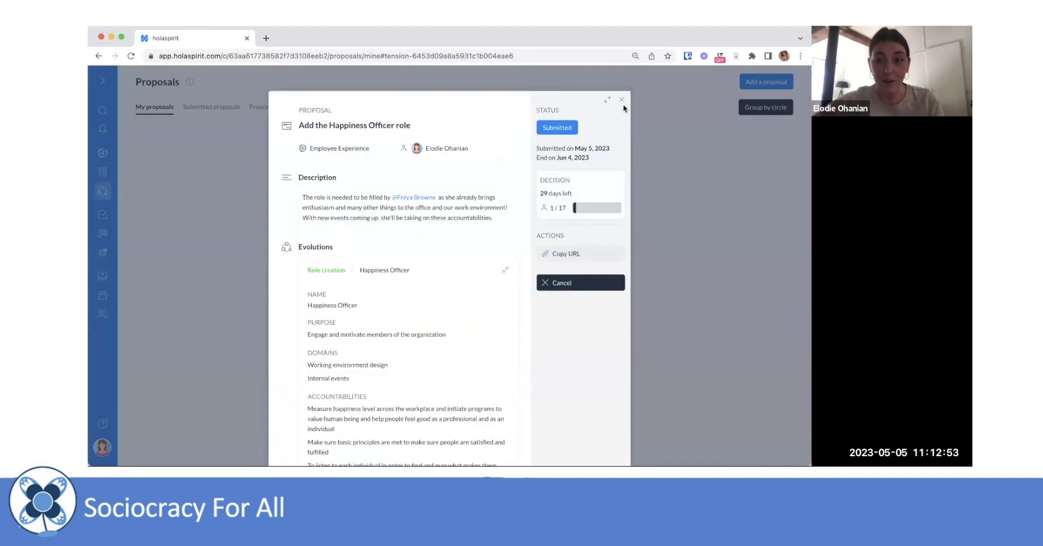
left_click(622, 100)
left_click(210, 106)
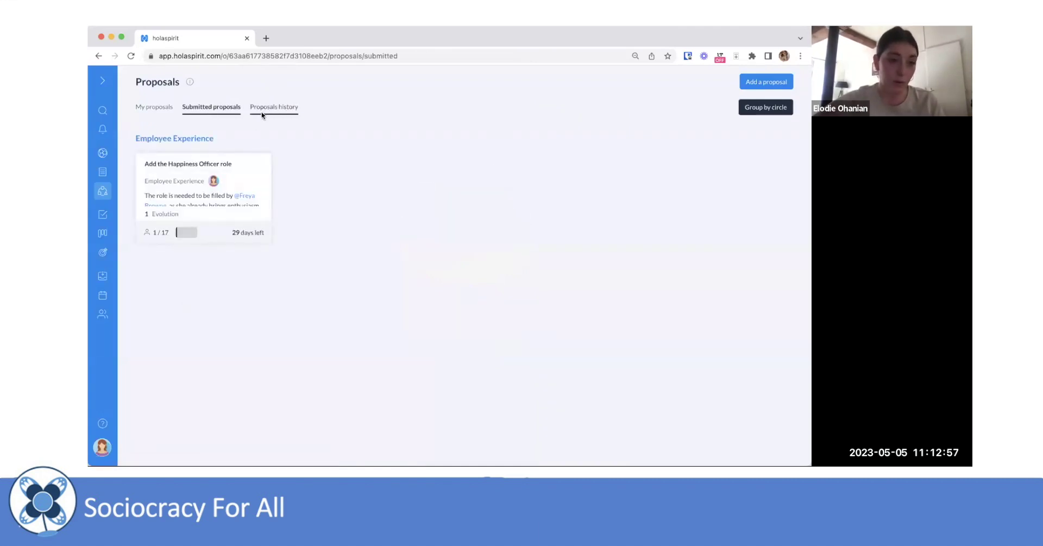
left_click(160, 114)
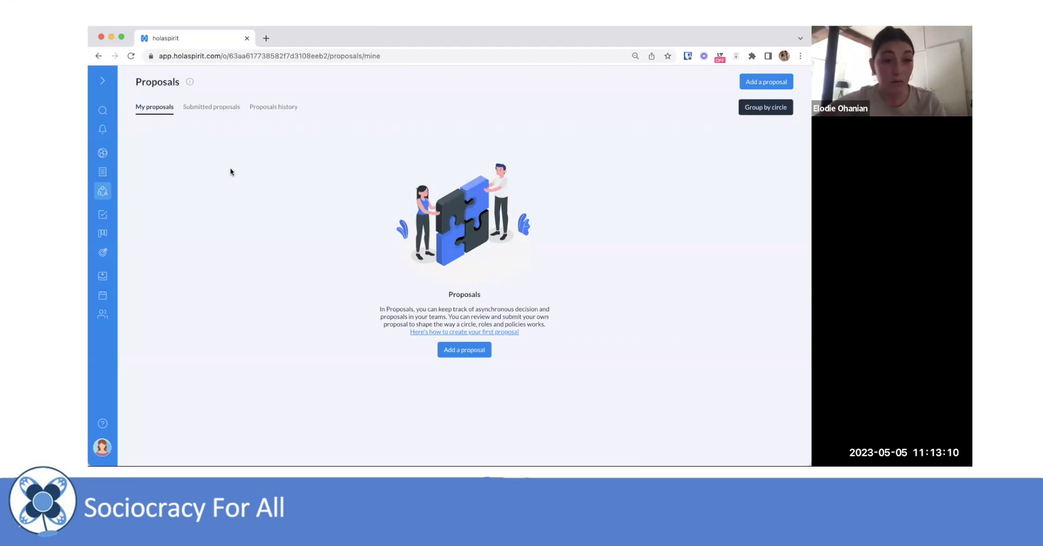
left_click(231, 106)
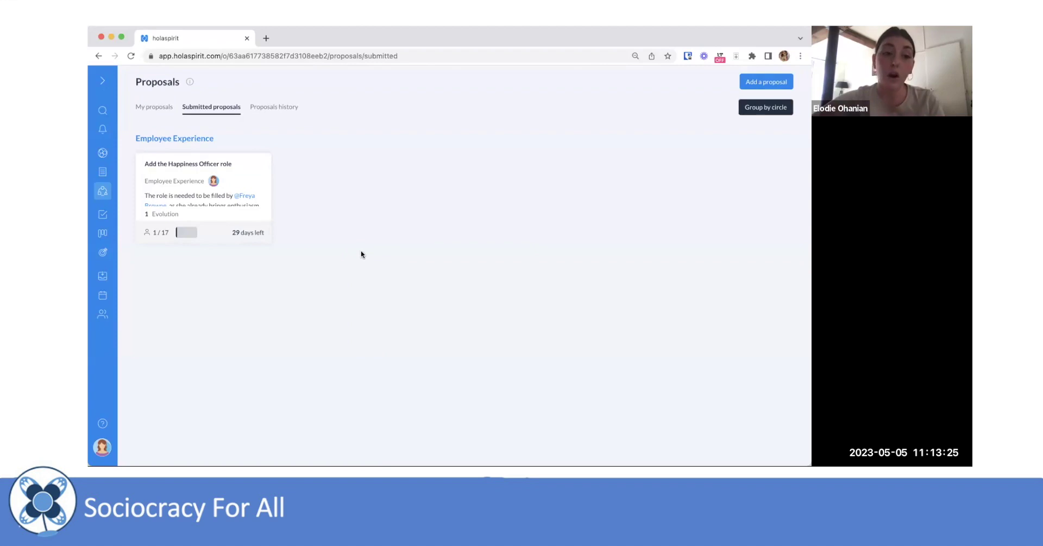
Open the proposals history and look through past proposals with their circles, decision statuses and dates.
left_click(280, 107)
scroll(365, 287, "down", 5)
scroll(365, 286, "up", 5)
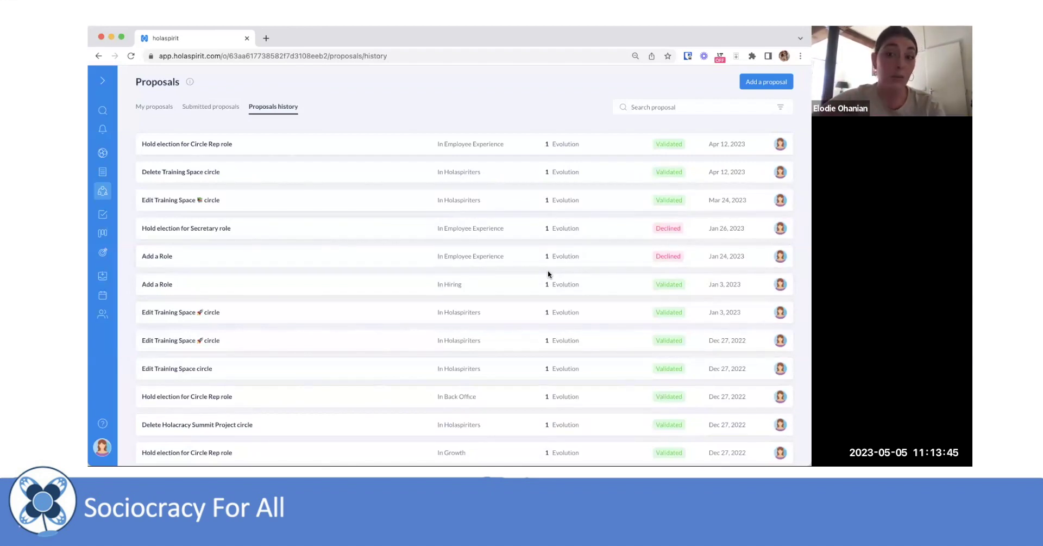
Open the in-progress Attendance & Absence publication from the work-in-progress publications and review its text.
left_click(106, 172)
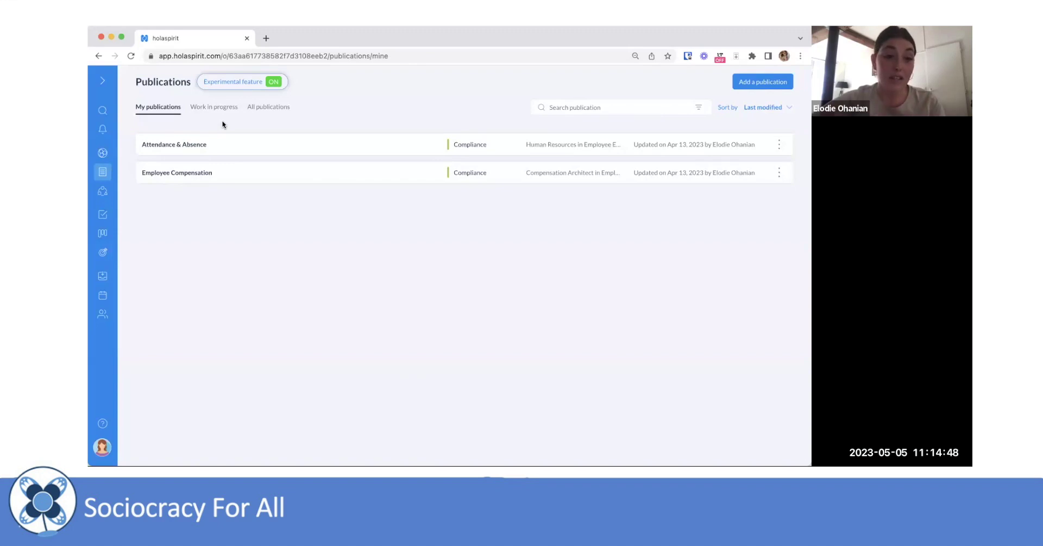
left_click(214, 107)
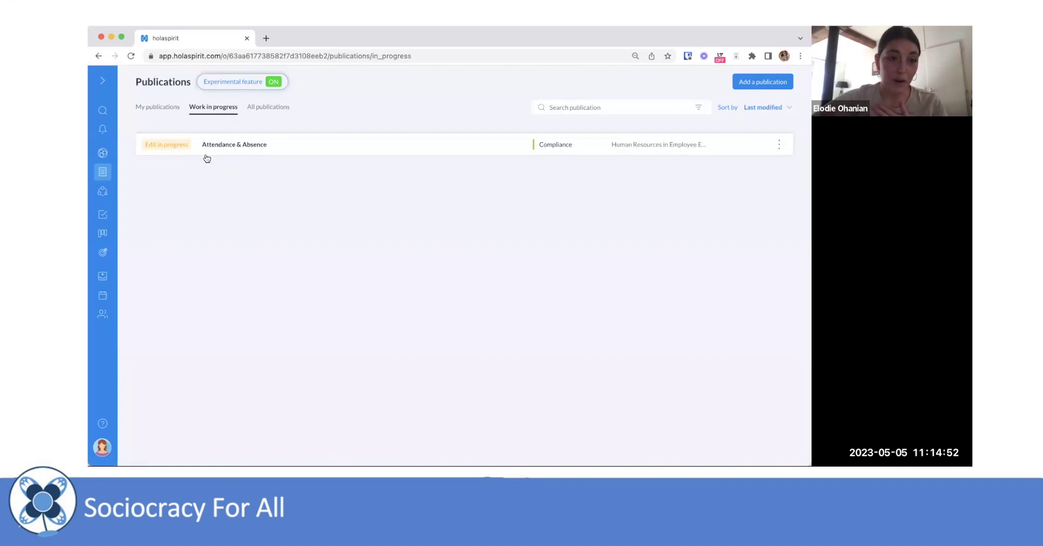
left_click(334, 146)
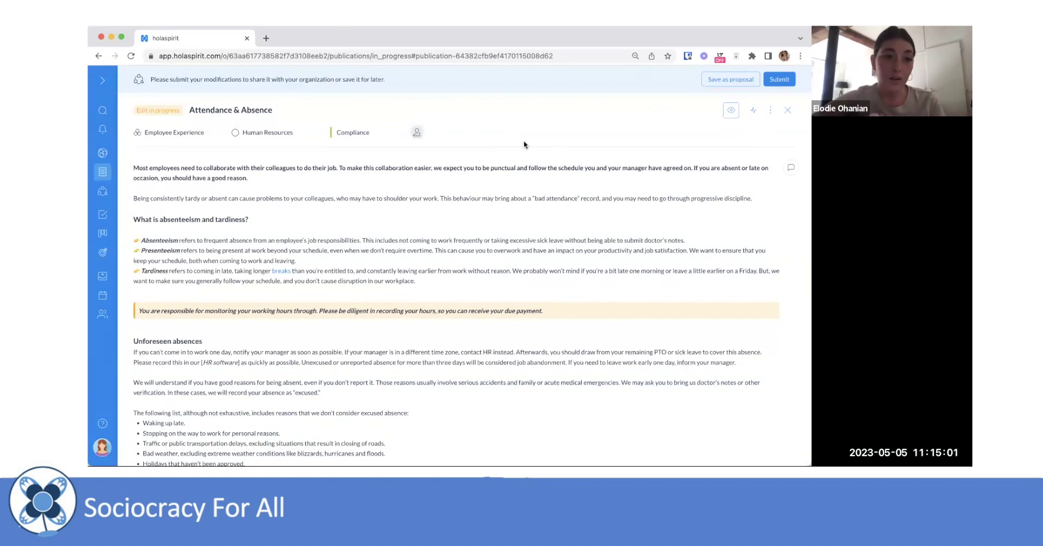
scroll(472, 336, "down", 5)
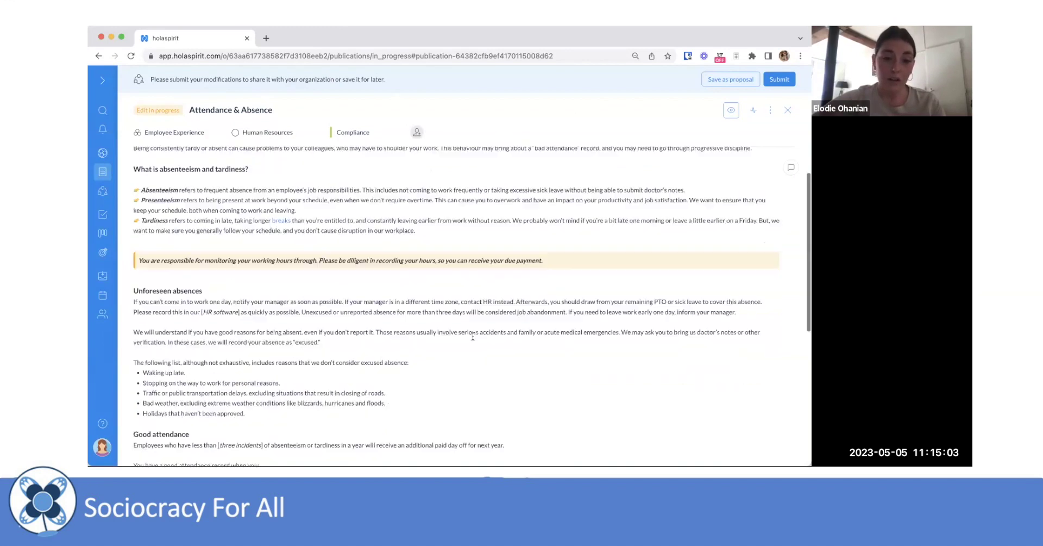
scroll(473, 336, "up", 5)
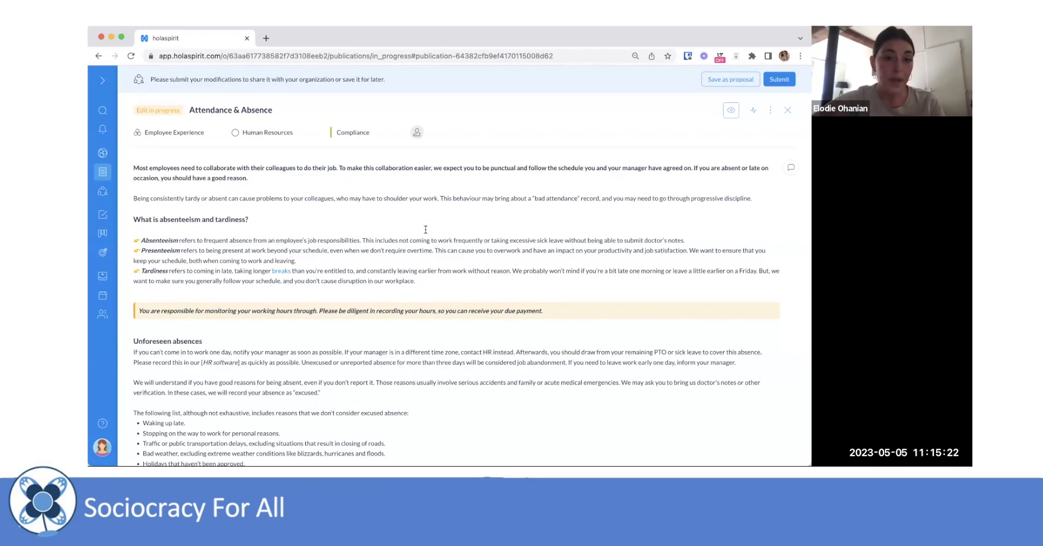
Start a comment on "employee's job responsibilities" mentioning a member, and discard it without sending.
left_click(792, 167)
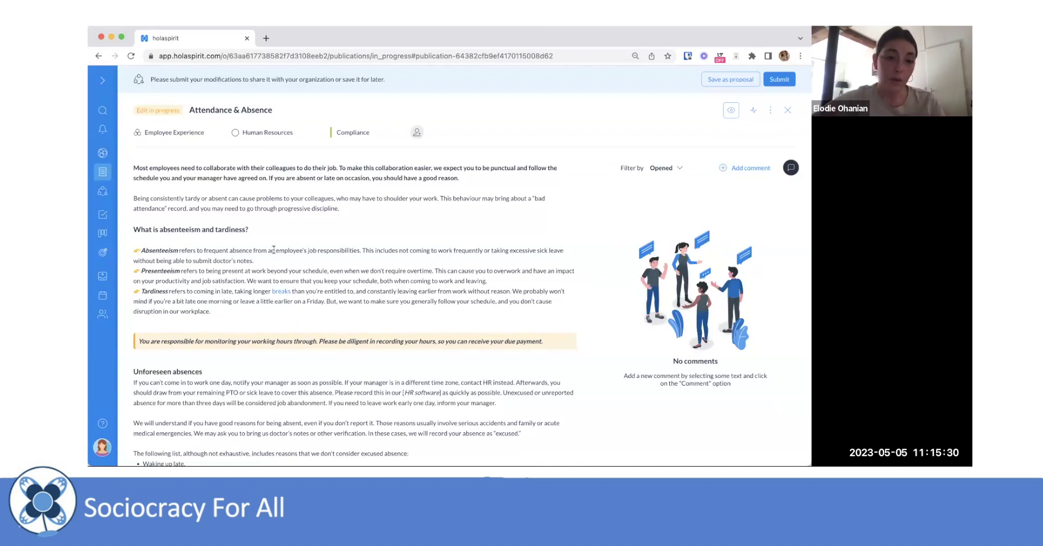
left_click_drag(276, 250, 361, 251)
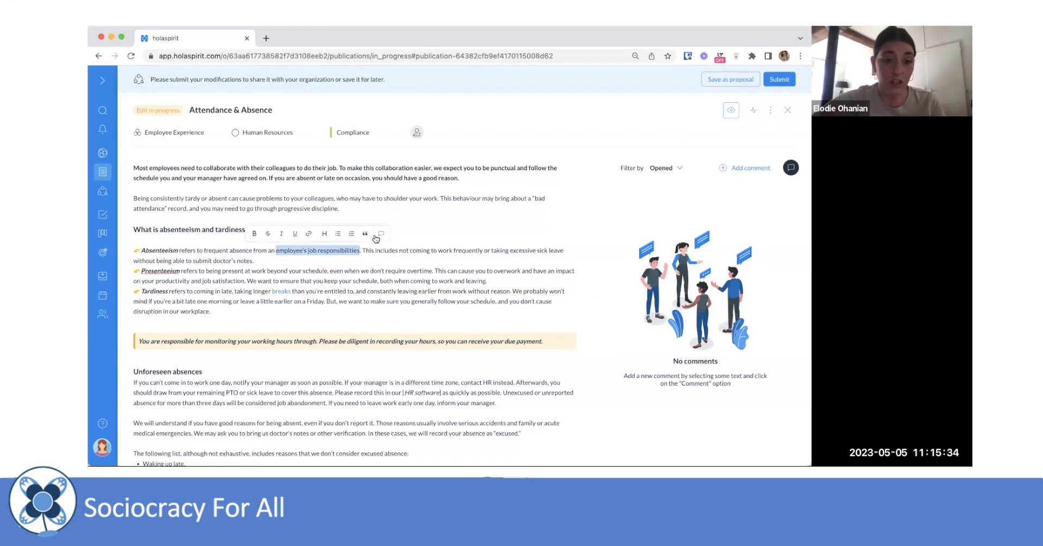
left_click(379, 235)
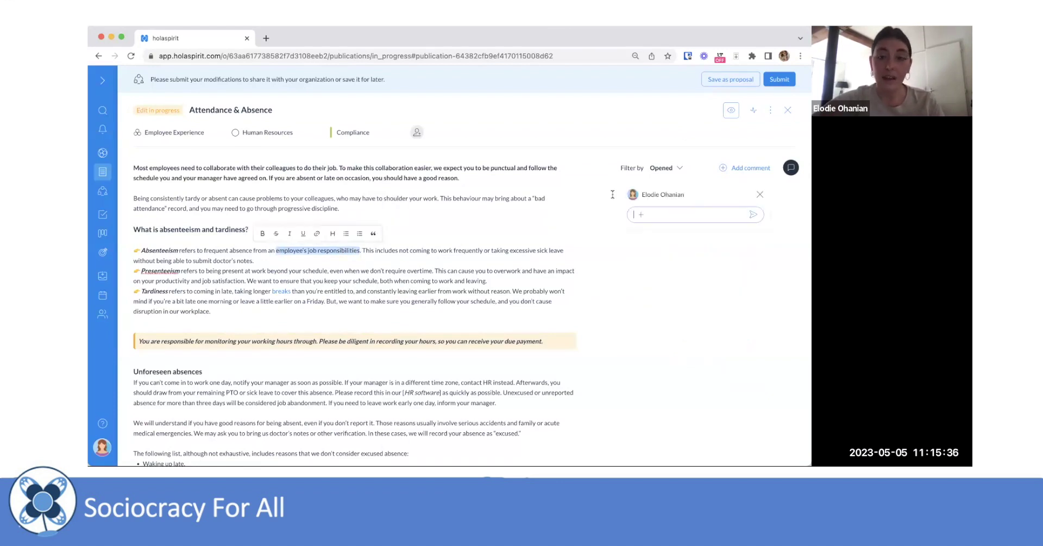
type("@s")
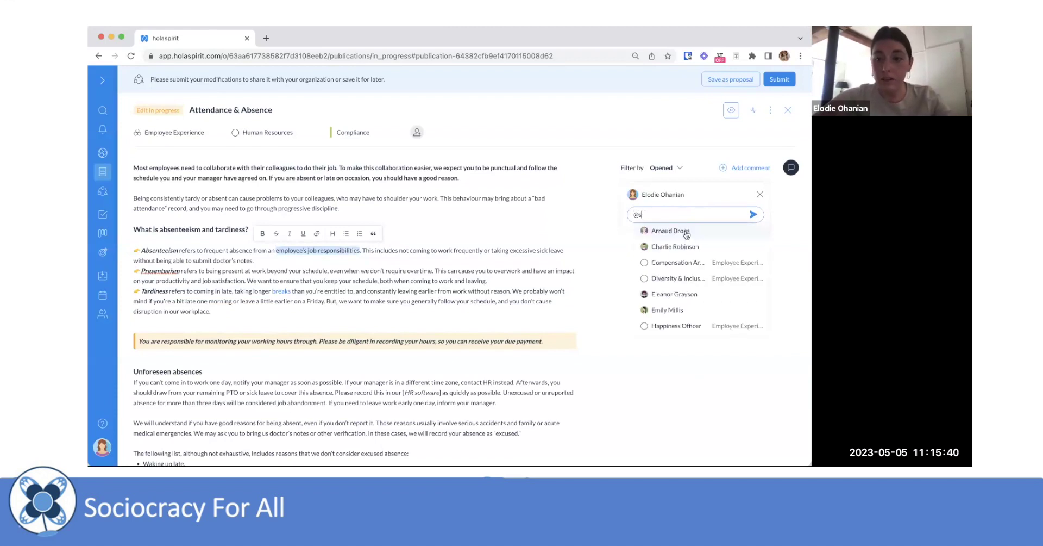
left_click(684, 231)
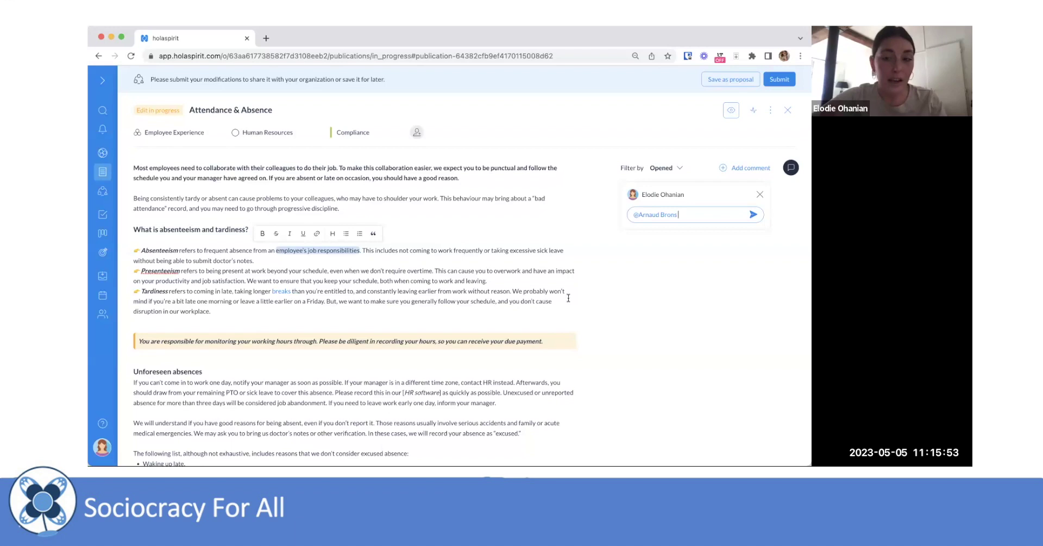
left_click(759, 195)
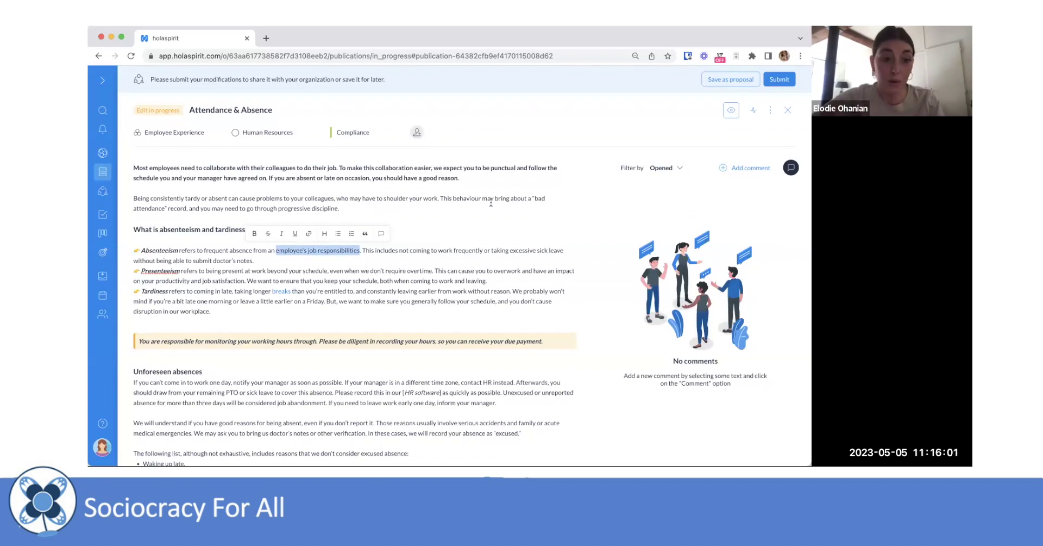
Close the Attendance & Absence publication and return to the list of own publications.
left_click(468, 217)
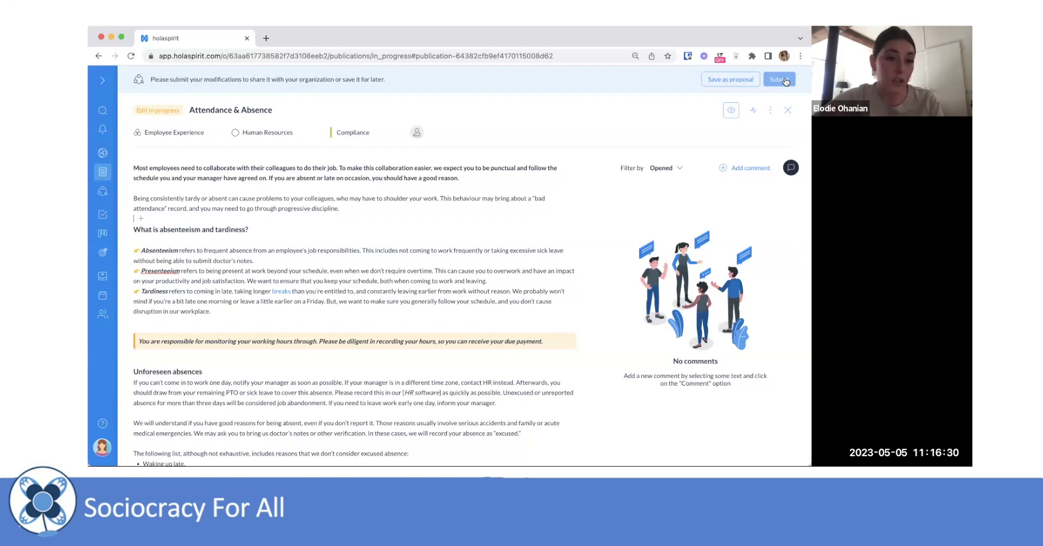
left_click(784, 115)
left_click(169, 106)
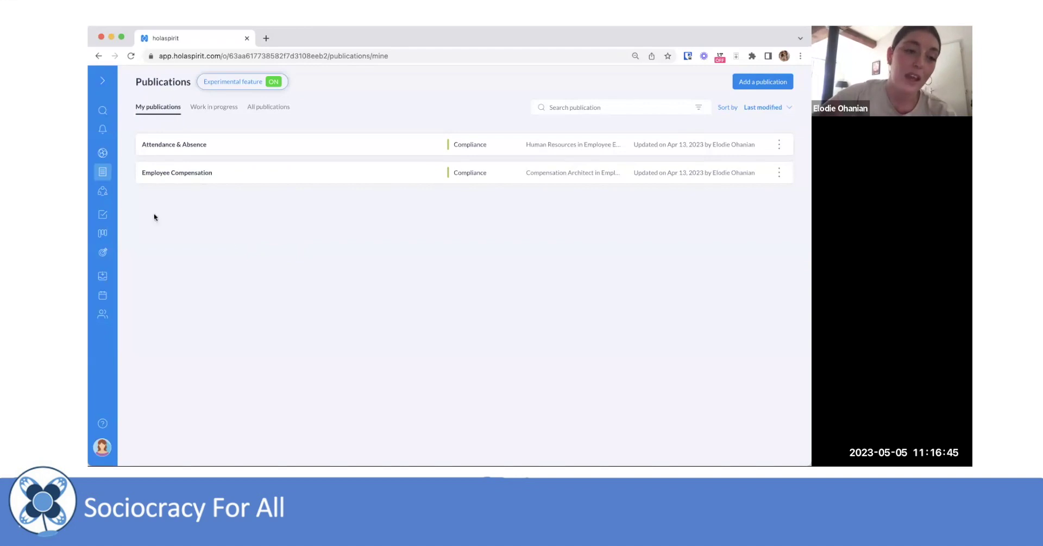
Go to own actions, review the details of "Update the KPI we need as a SaaS business" and close it.
left_click(102, 216)
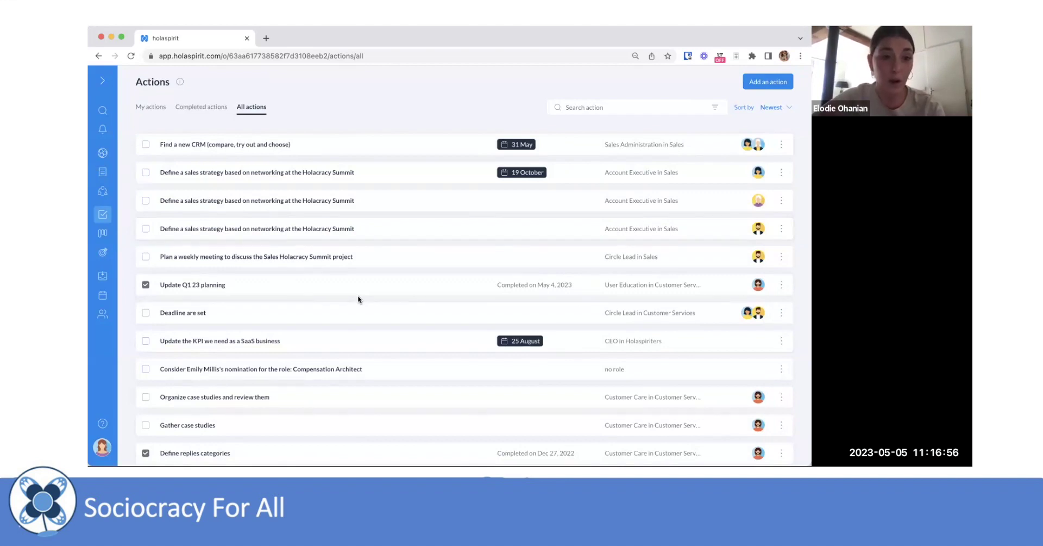
left_click(152, 107)
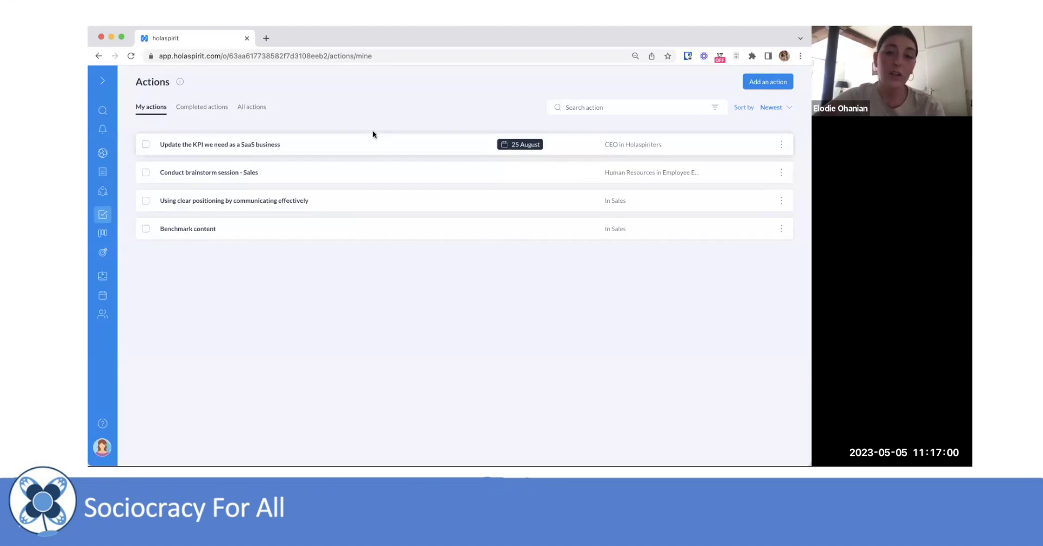
left_click(454, 155)
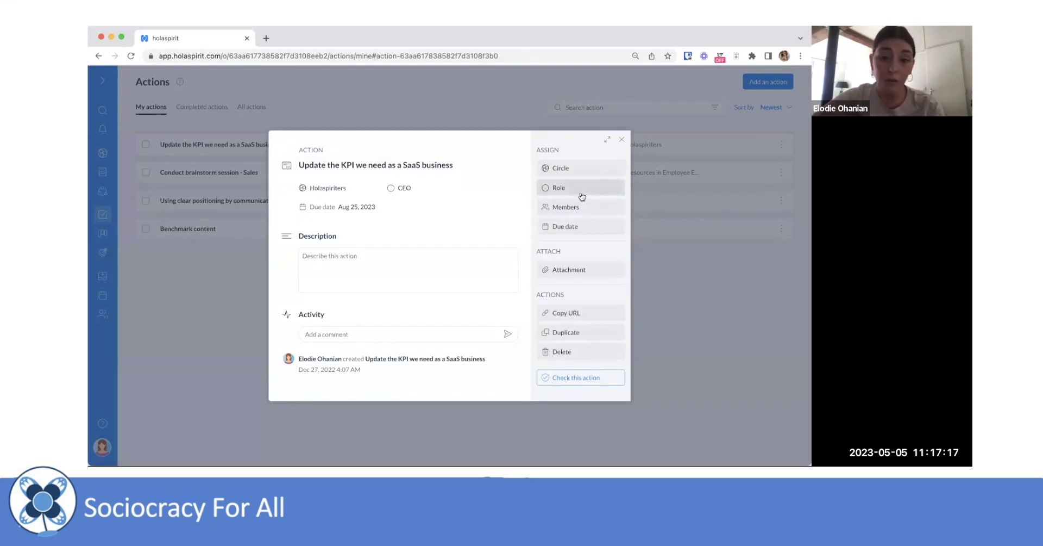
left_click(622, 139)
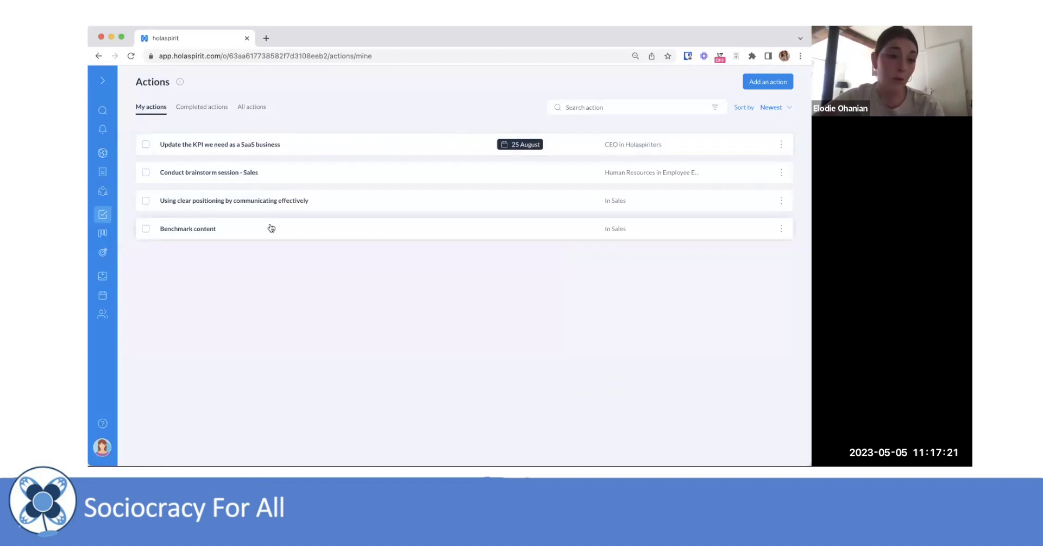
Compare the lists of completed actions and all actions, and return to own actions.
left_click(215, 108)
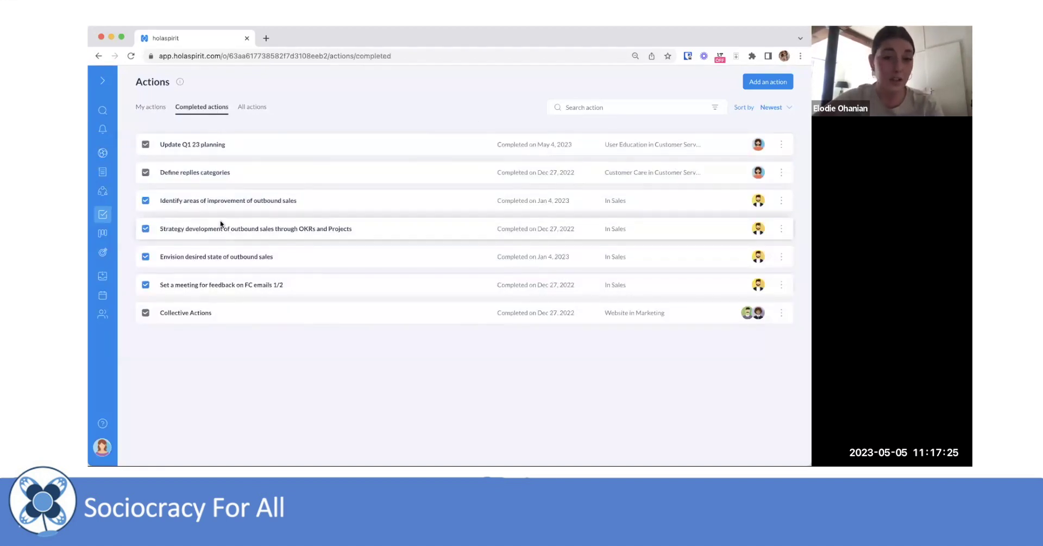
left_click(248, 107)
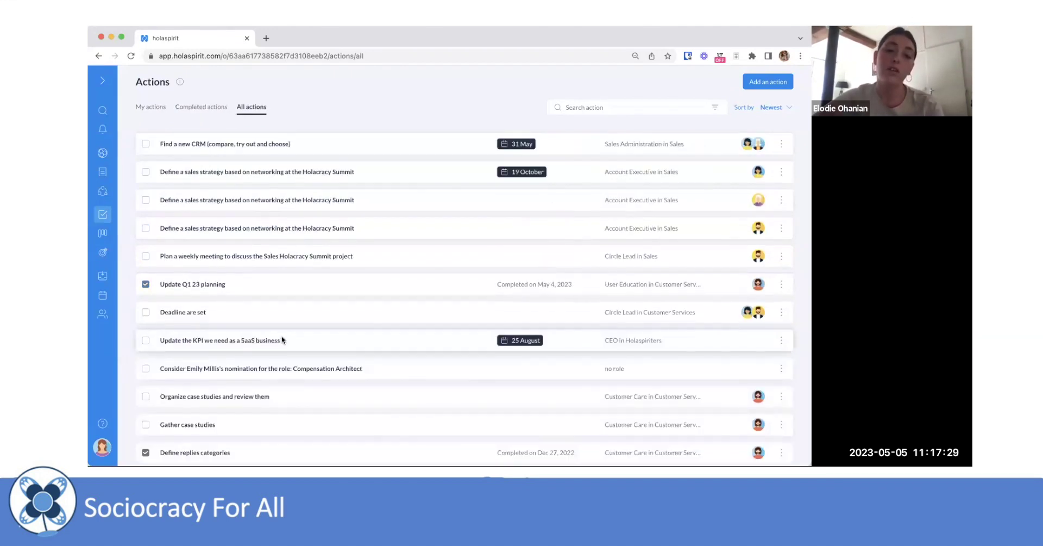
scroll(282, 338, "down", 2)
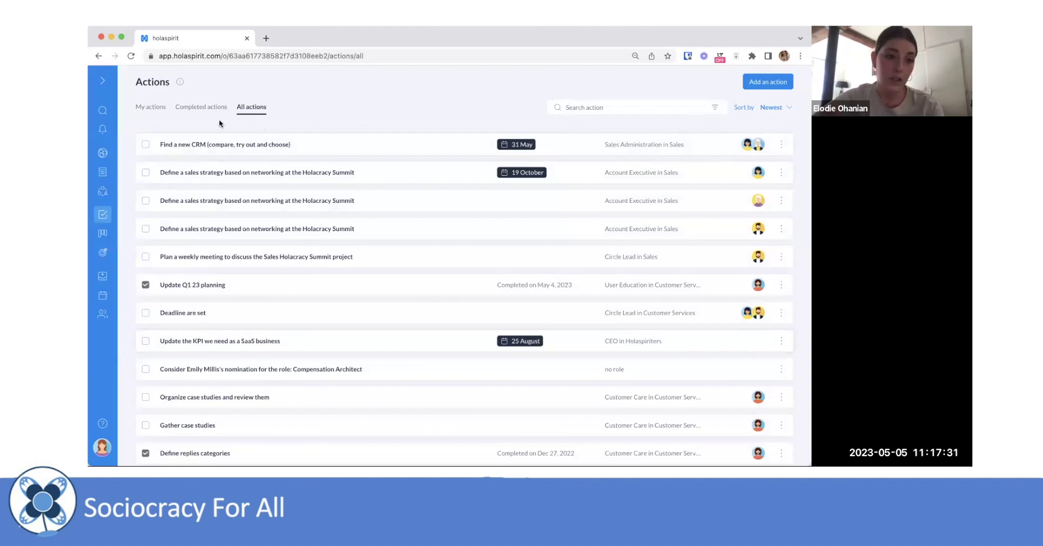
left_click(151, 107)
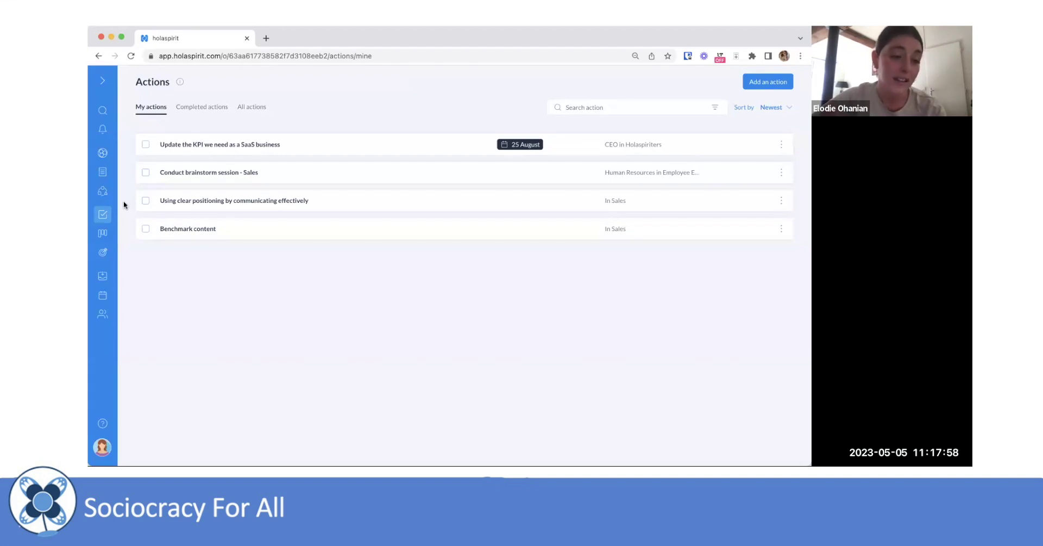
Open the Employee Experience project board and try out reordering its Waiting and Ongoing columns.
left_click(108, 232)
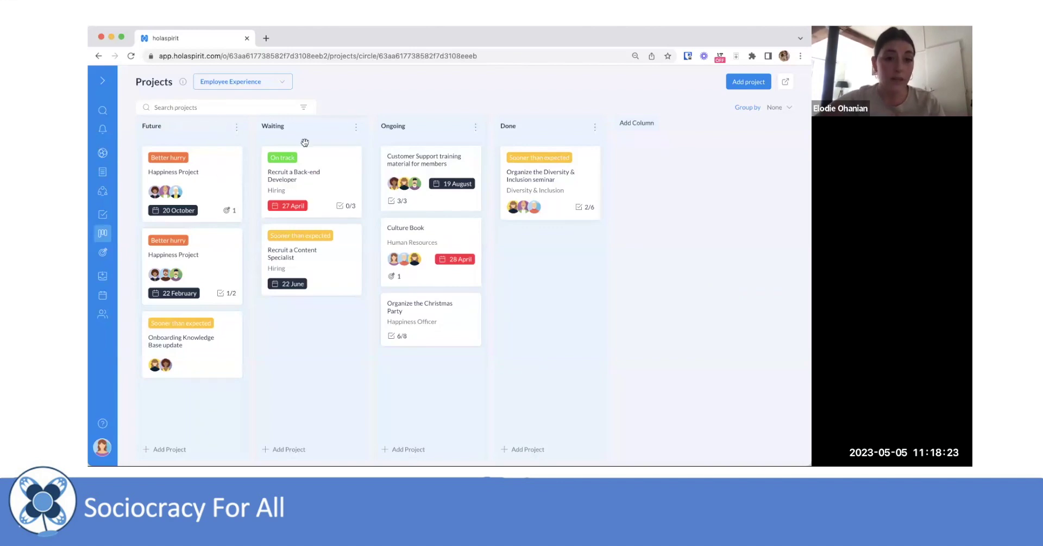
left_click_drag(319, 130, 476, 142)
left_click(338, 127)
left_click(468, 93)
left_click_drag(421, 134, 312, 159)
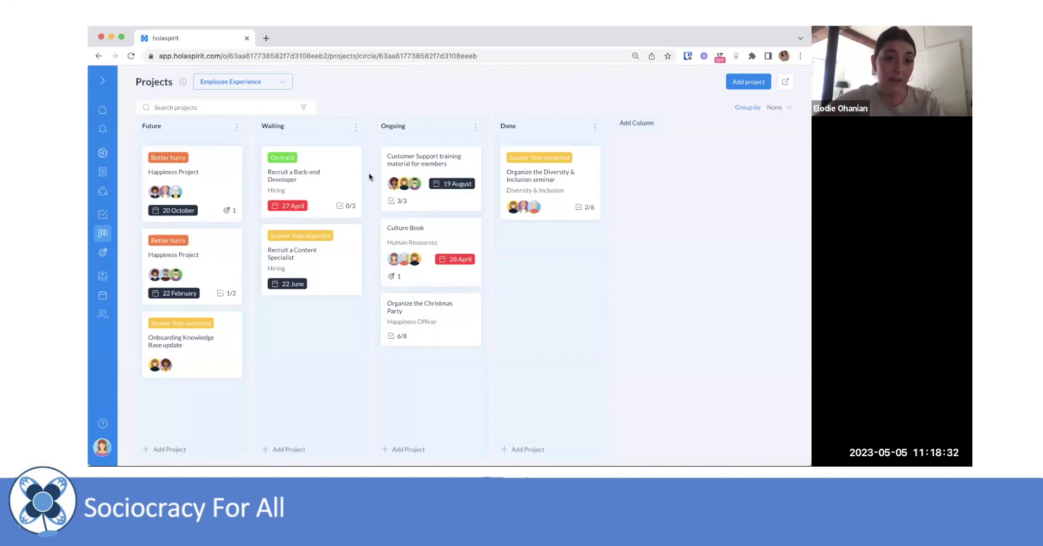
Open the Happiness Project due 20 October and title its to-do list "To list".
left_click(235, 183)
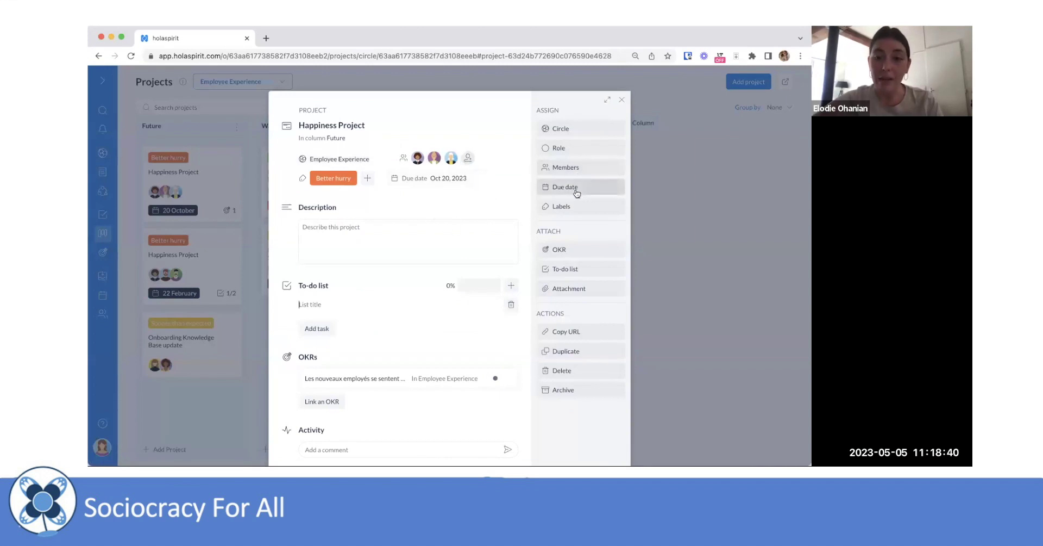
scroll(526, 194, "down", 2)
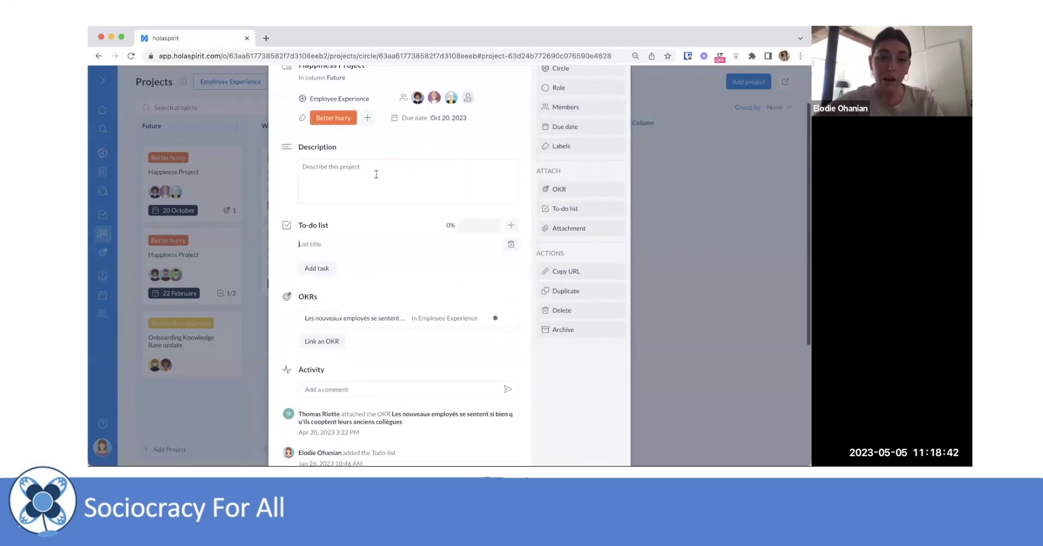
scroll(442, 181, "down", 1)
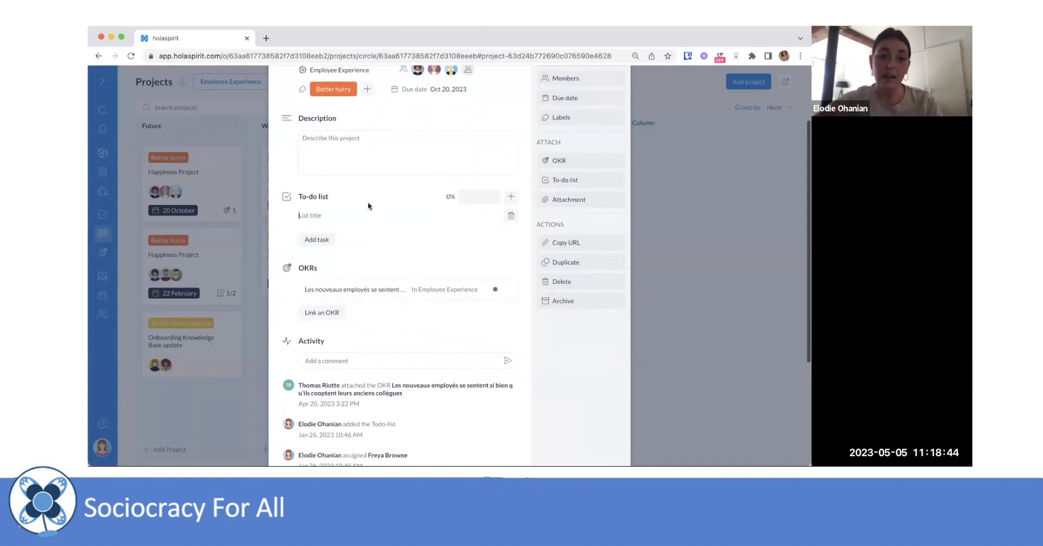
left_click(365, 210)
type("To list")
Add the task "Be happy" to the Happiness Project's to-do list.
left_click(321, 242)
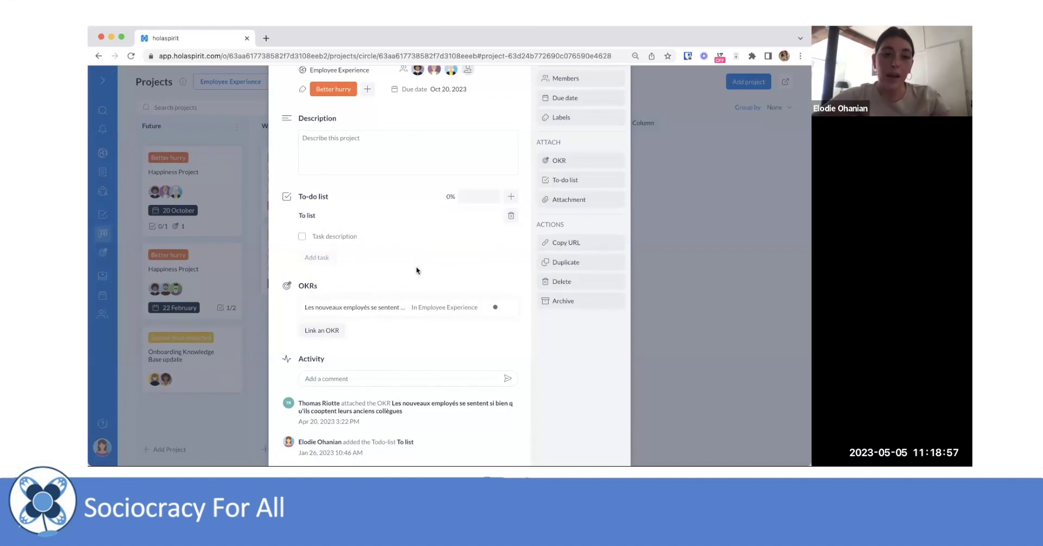
scroll(416, 270, "up", 3)
scroll(417, 270, "down", 3)
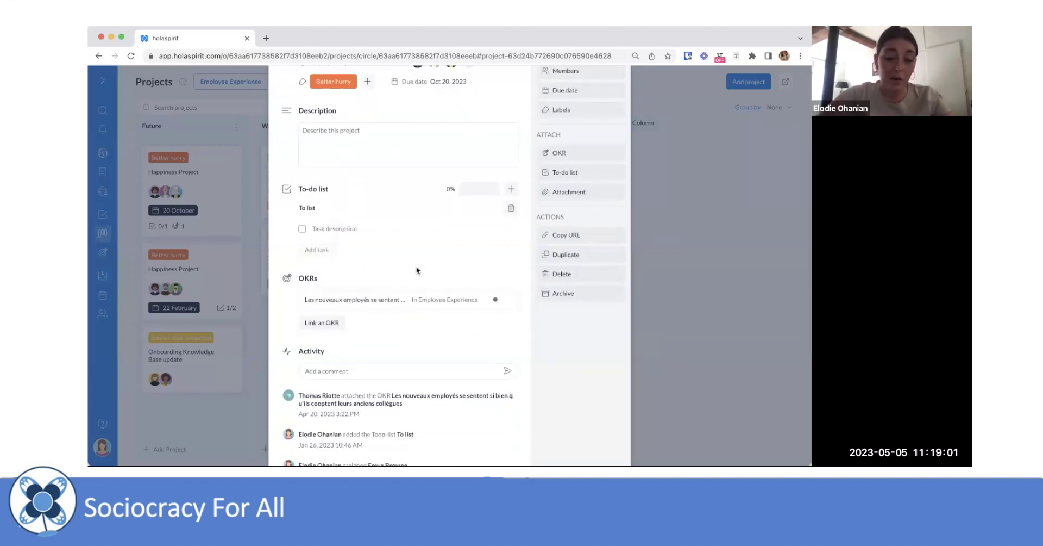
type("Be happ")
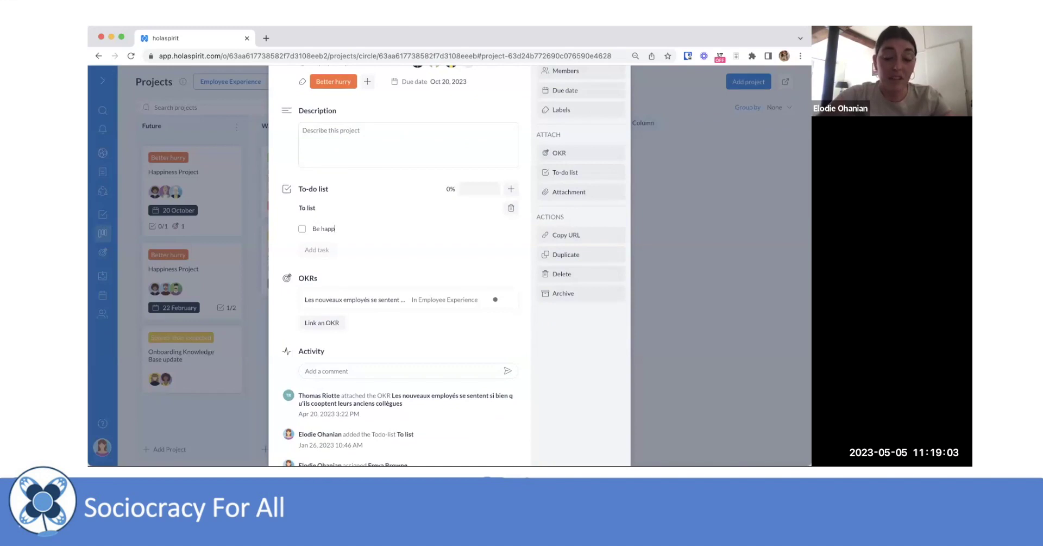
type("y")
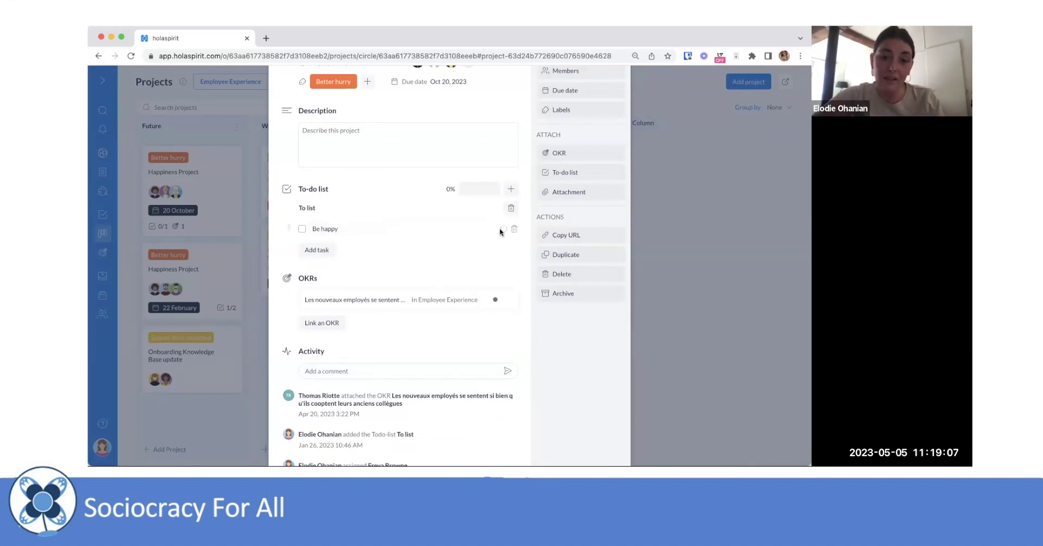
scroll(413, 214, "up", 3)
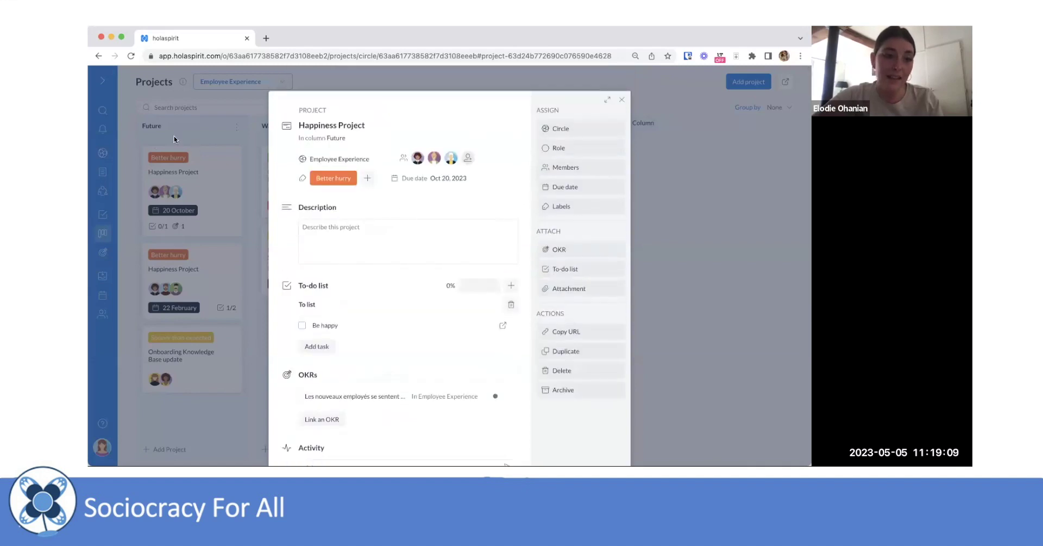
Check the list of own actions, return to the project board and reopen the Happiness Project due 20 October.
left_click(103, 216)
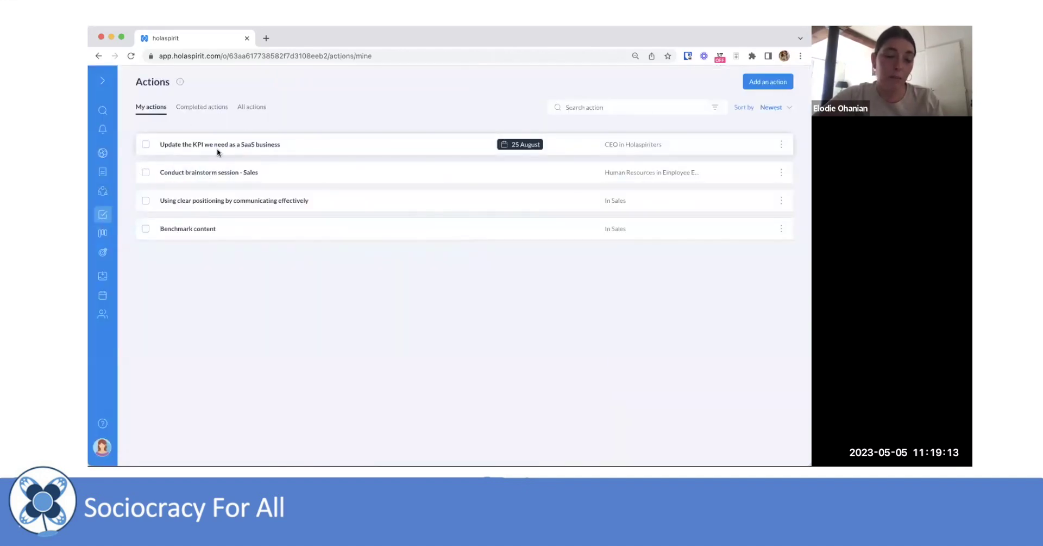
left_click(105, 231)
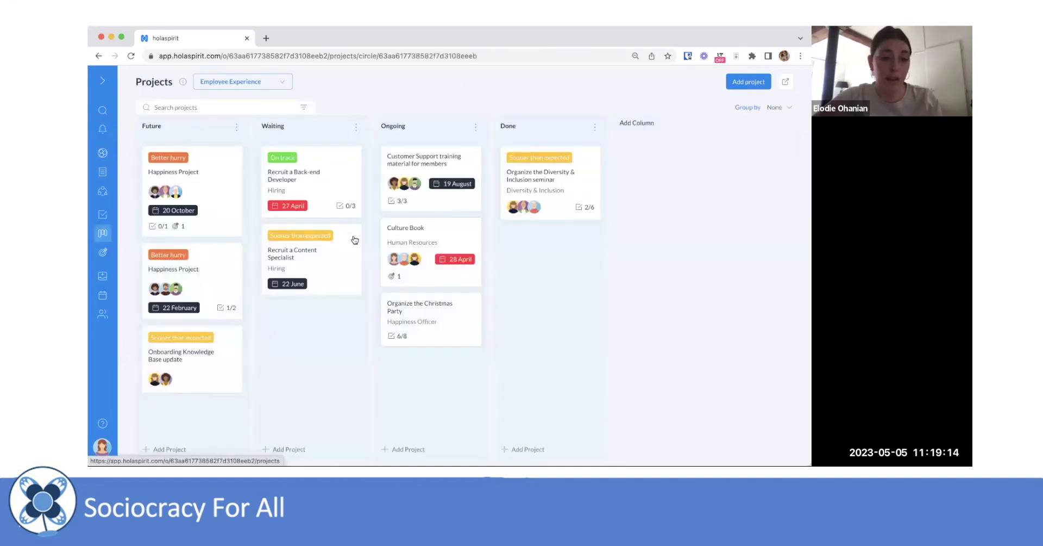
left_click(208, 216)
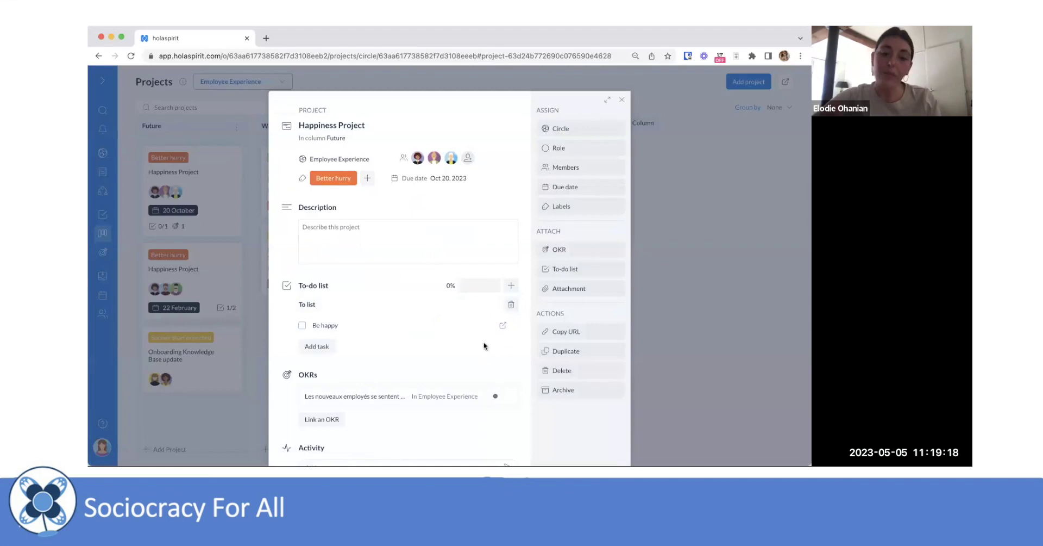
Review the Happiness Project's to-do list, linked OKR and activity history, and close the project.
scroll(484, 346, "down", 3)
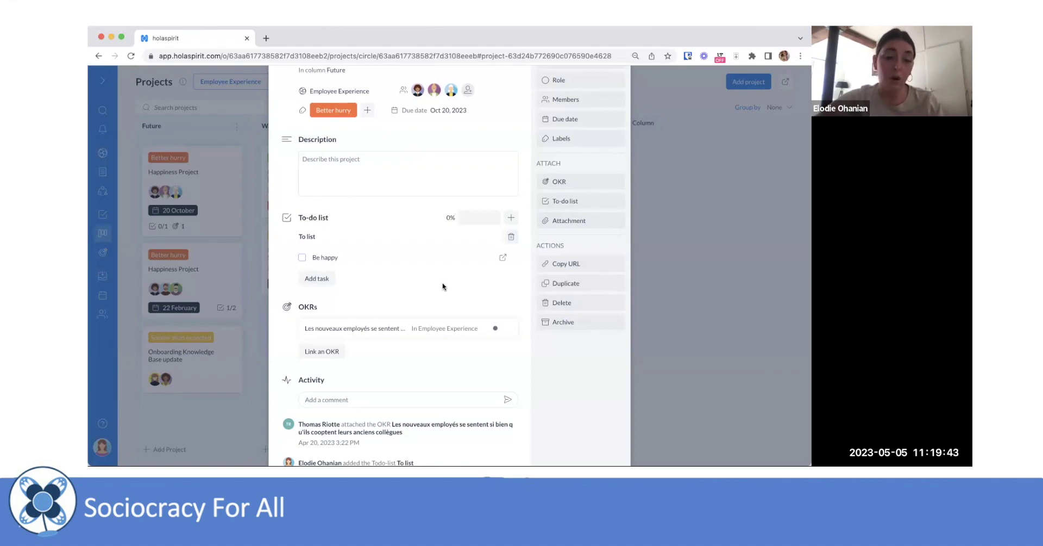
scroll(443, 286, "down", 3)
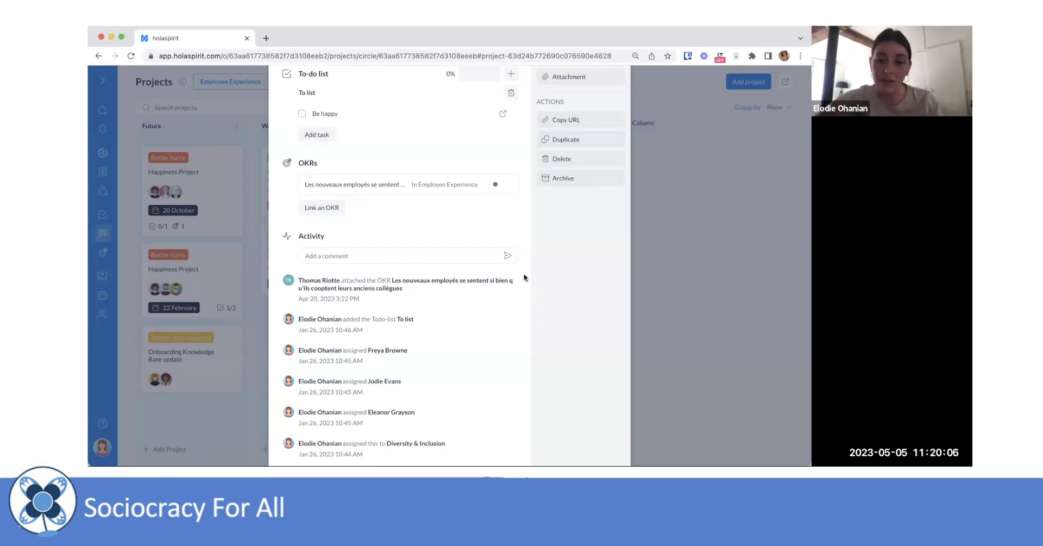
left_click(665, 281)
left_click_drag(321, 181, 354, 178)
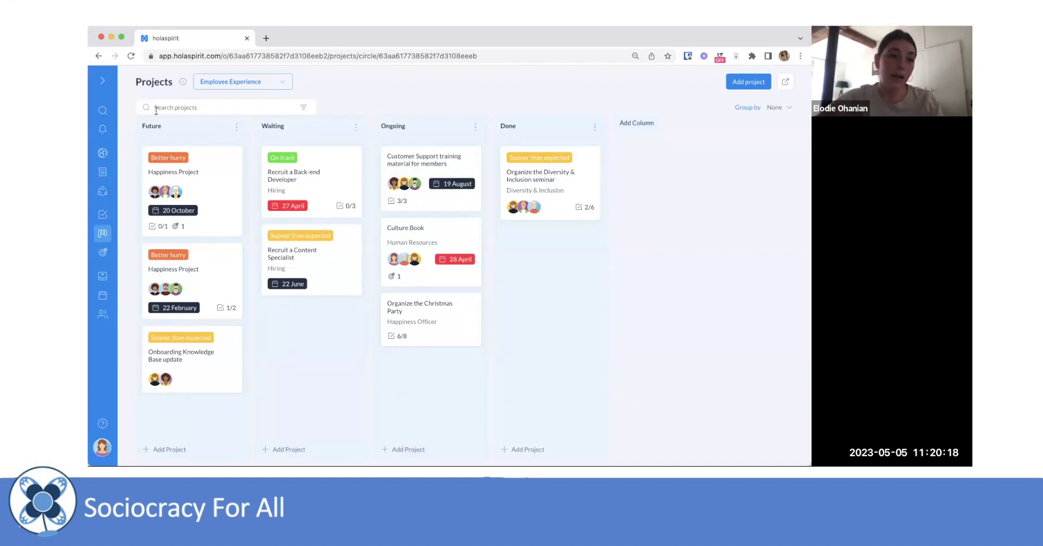
Check the project search filters and the list of circles available for the project board.
left_click(304, 108)
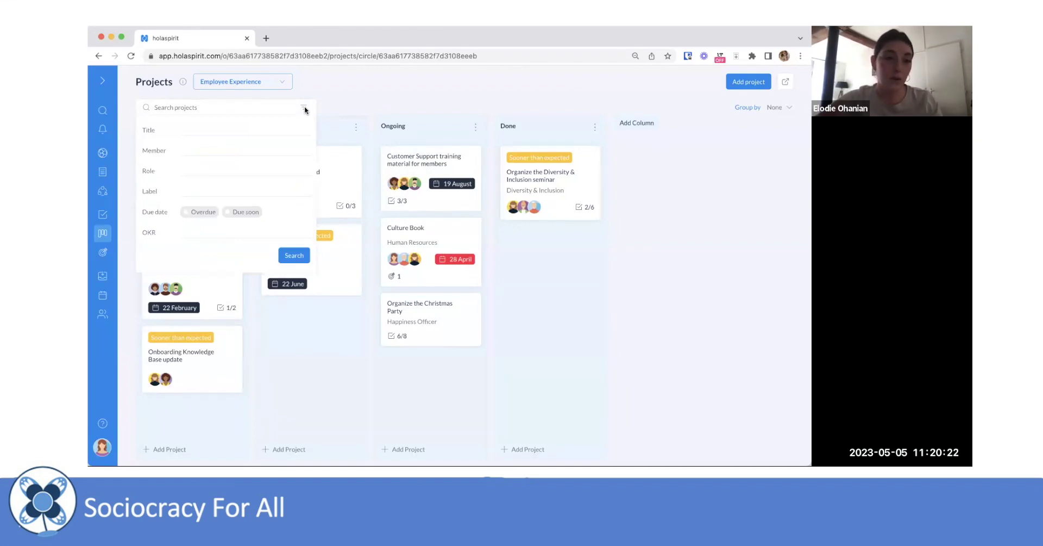
left_click(372, 104)
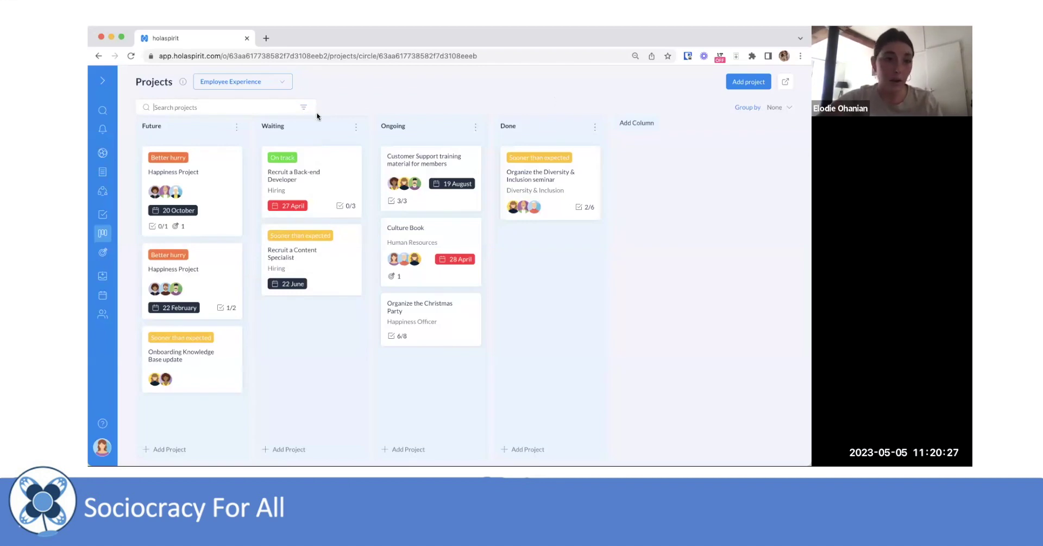
left_click(285, 80)
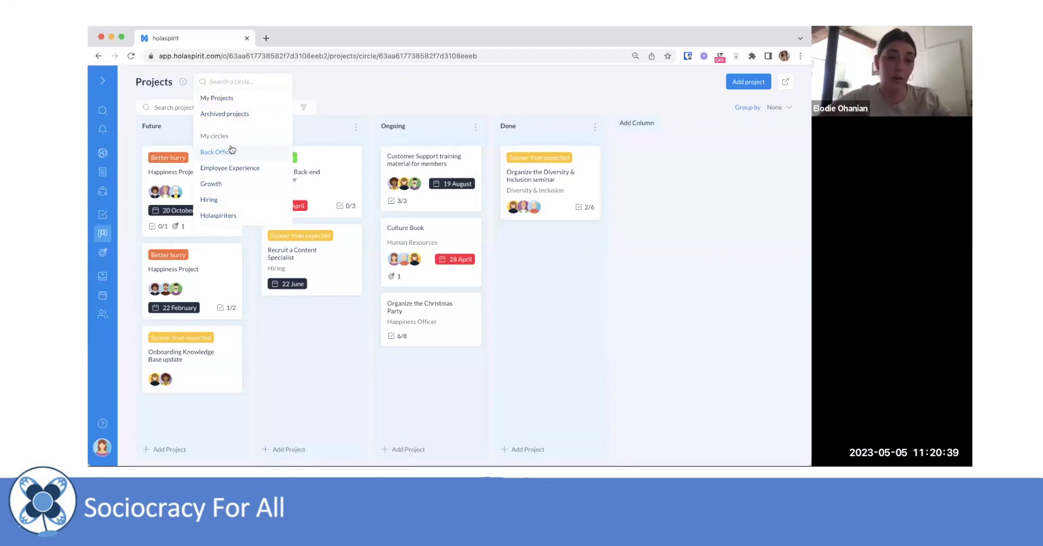
left_click(369, 100)
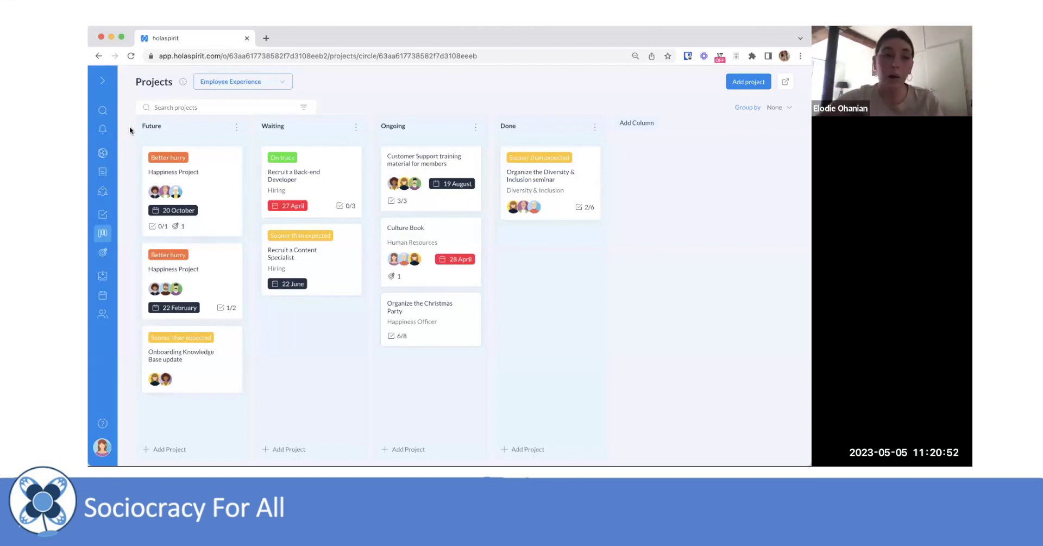
View the Hiring circle's project board and the list of archived projects.
left_click(281, 86)
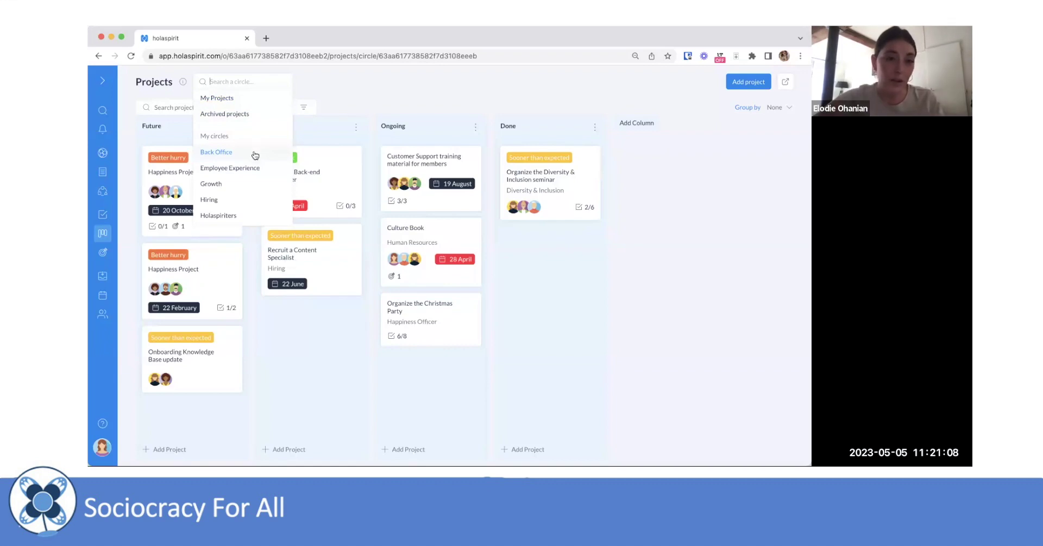
left_click(242, 200)
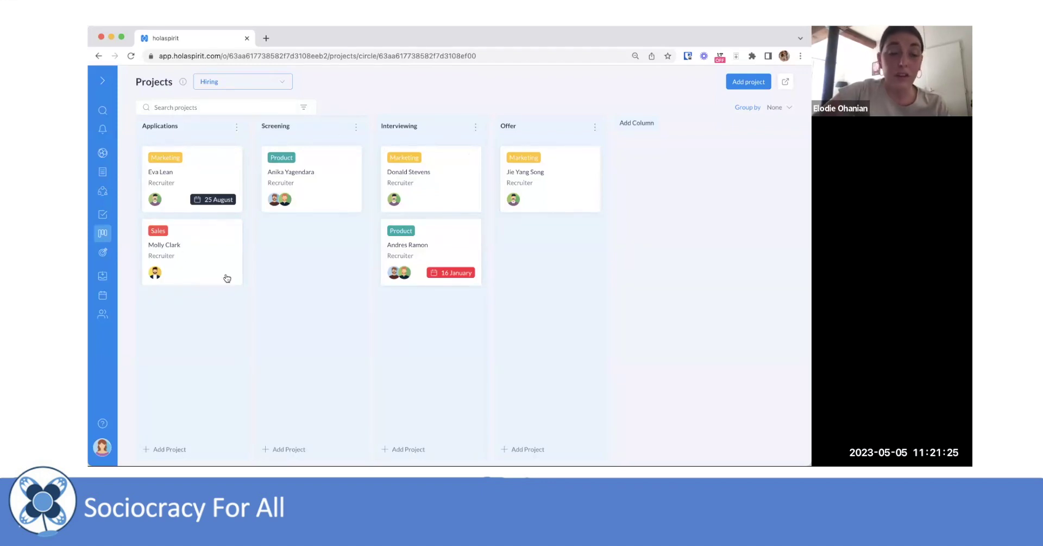
left_click(263, 84)
left_click(253, 112)
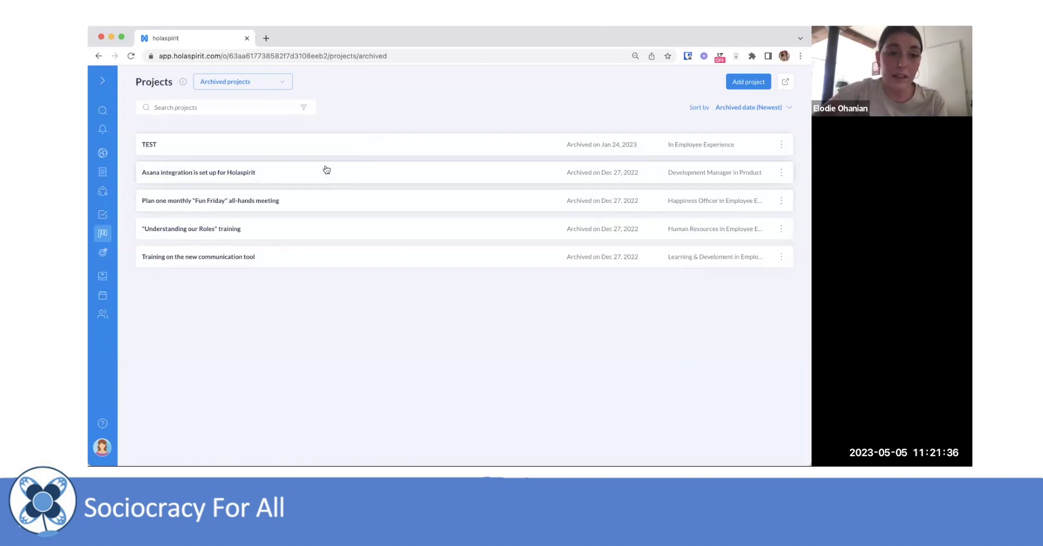
View My Projects grouped by circle and go from there to the Employee Experience board.
left_click(276, 83)
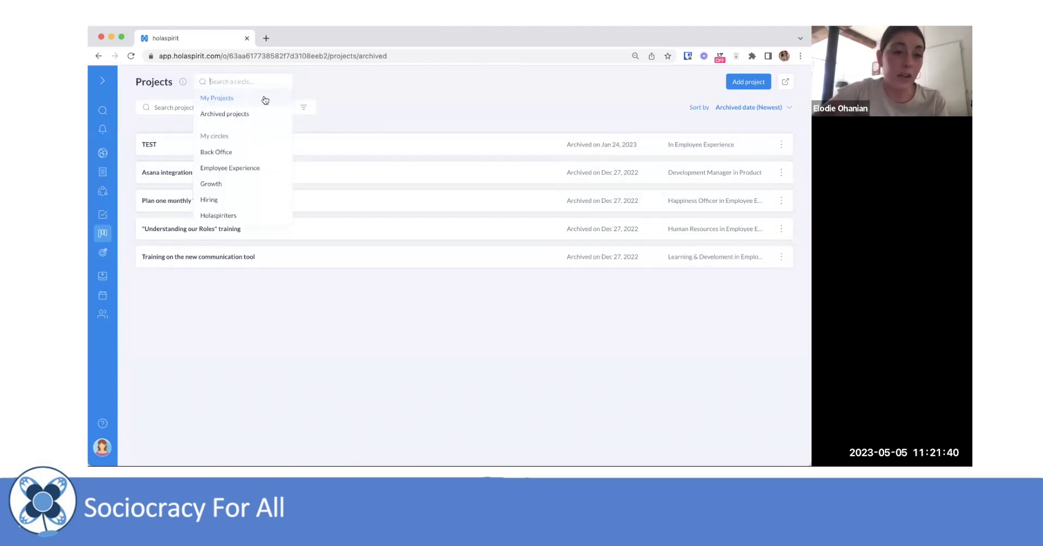
left_click(265, 98)
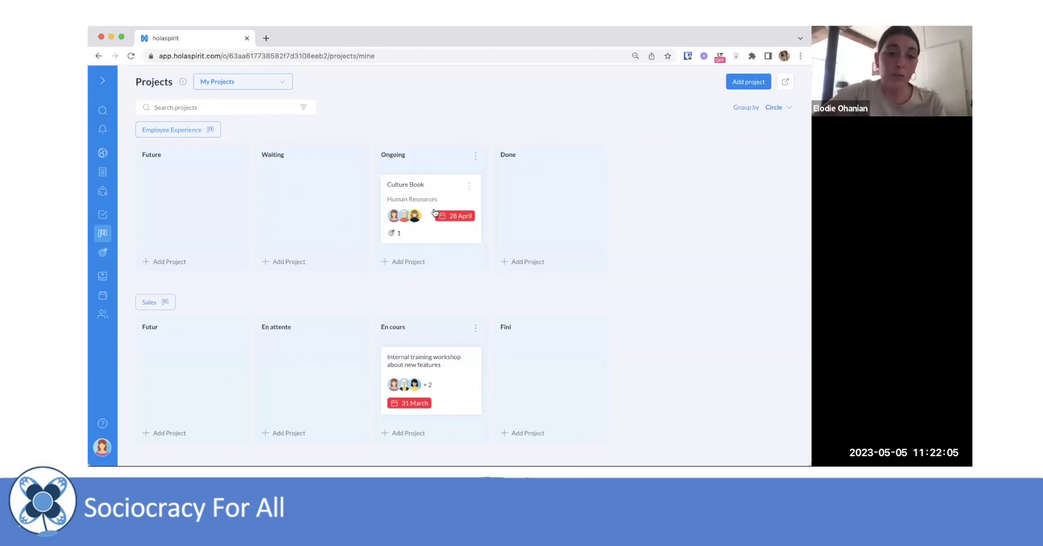
left_click(210, 129)
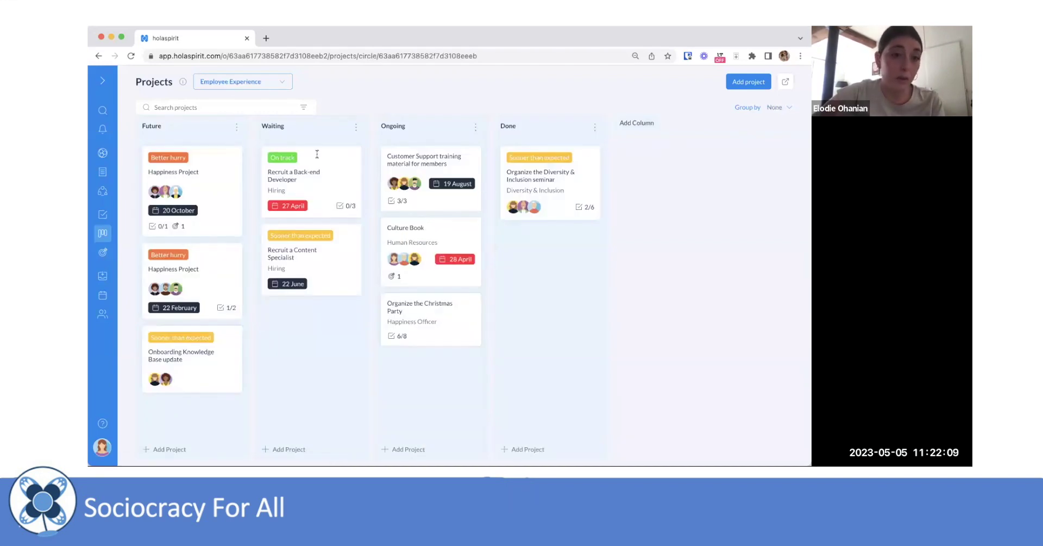
left_click(259, 86)
left_click(353, 90)
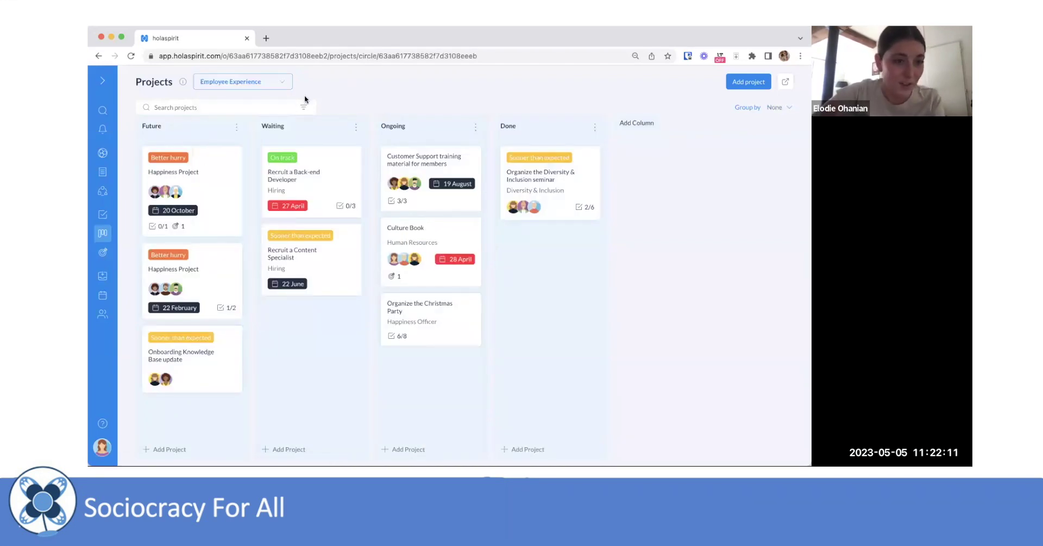
Open the OKRs timeline and look through own OKRs by quarter across 2022 and 2023.
left_click(103, 253)
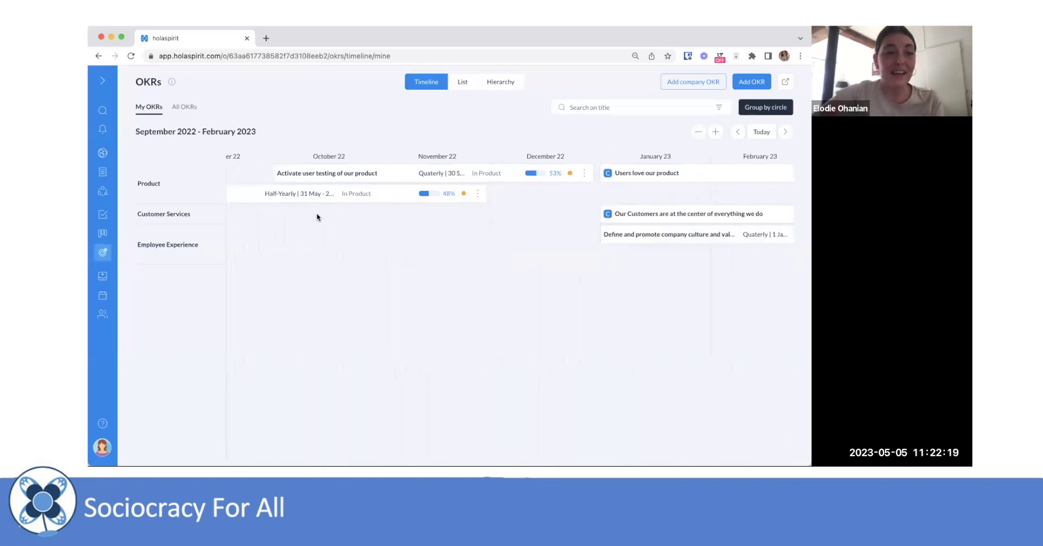
scroll(316, 215, "down", 2)
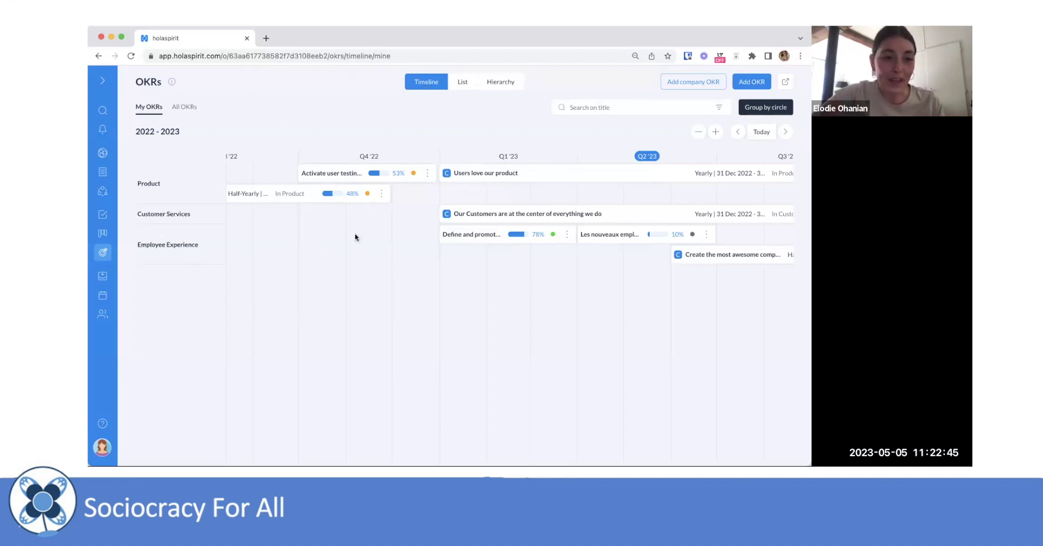
scroll(419, 236, "right", 5)
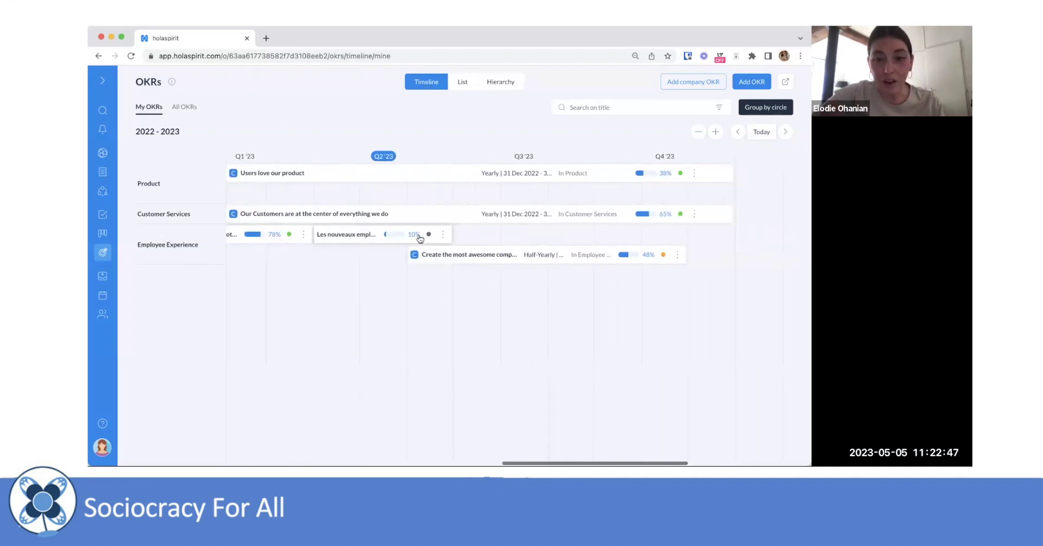
scroll(420, 238, "left", 3)
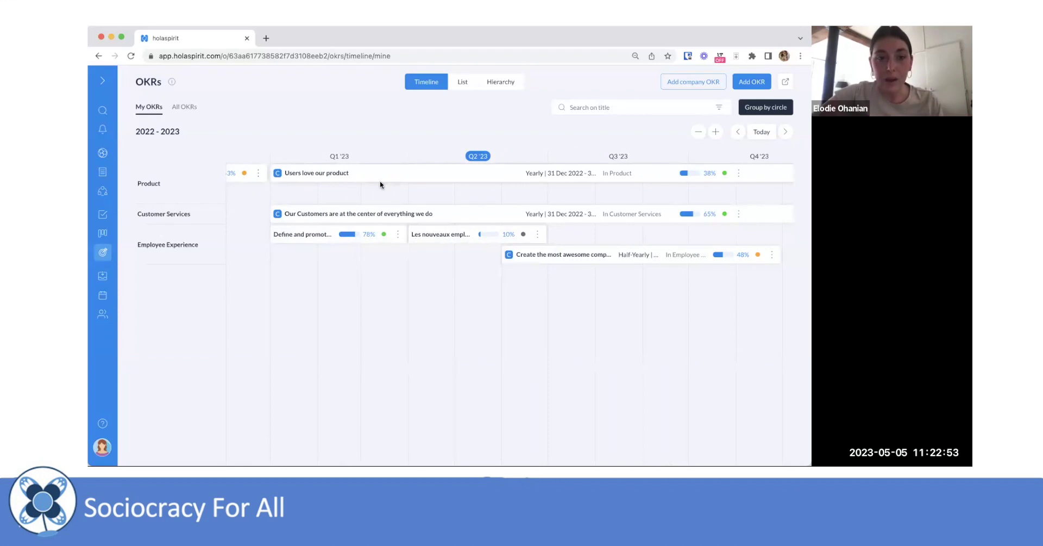
scroll(390, 203, "left", 6)
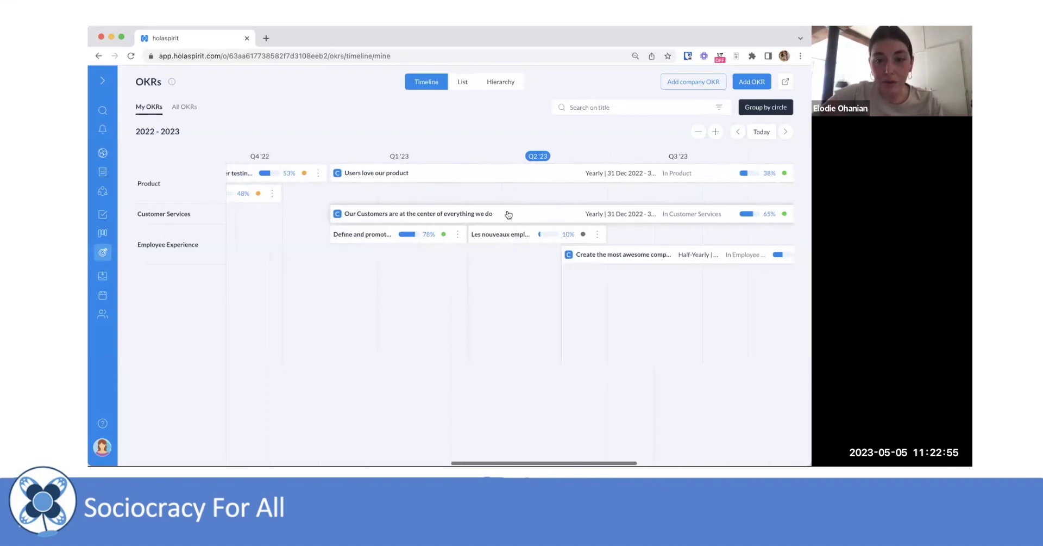
Open the OKR "Activate user testing of our product" and examine its timeframe, attached OKRs and key results.
left_click(342, 173)
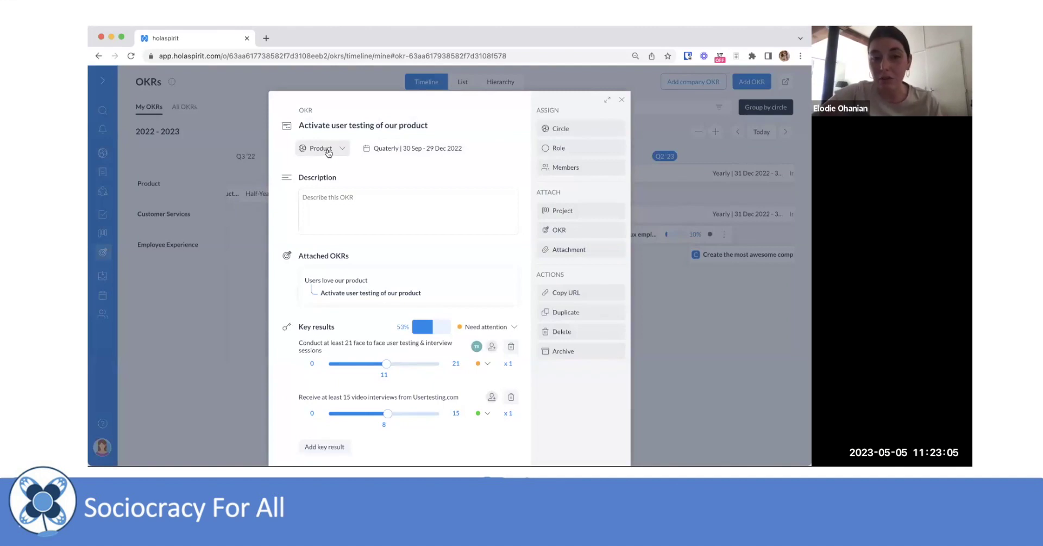
left_click(430, 152)
left_click(491, 132)
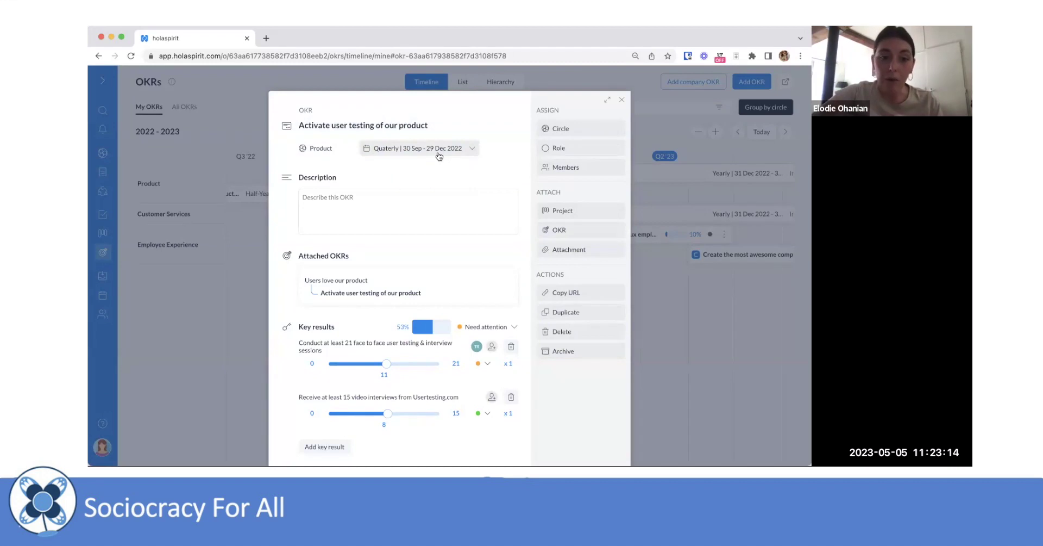
scroll(439, 156, "down", 2)
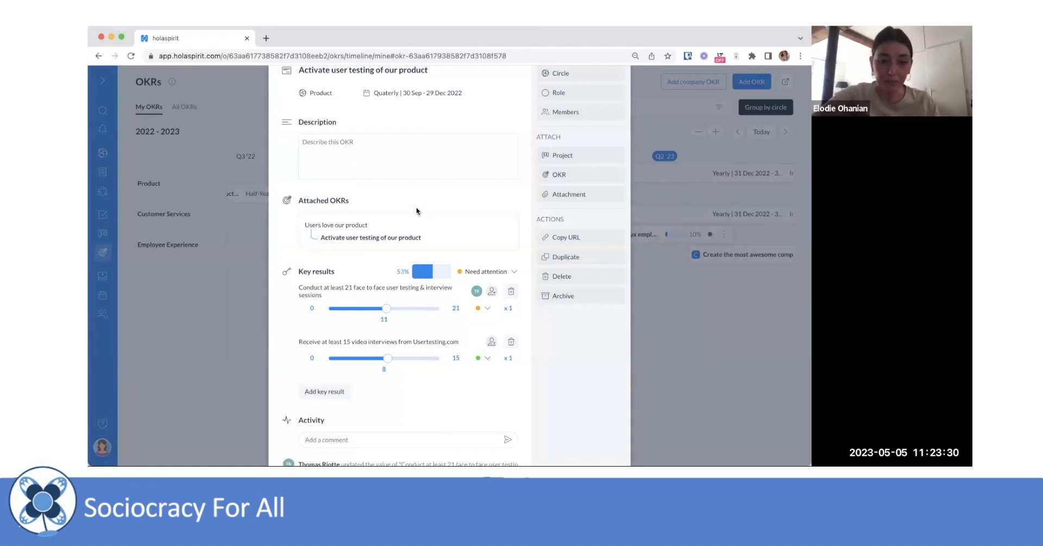
scroll(417, 211, "down", 3)
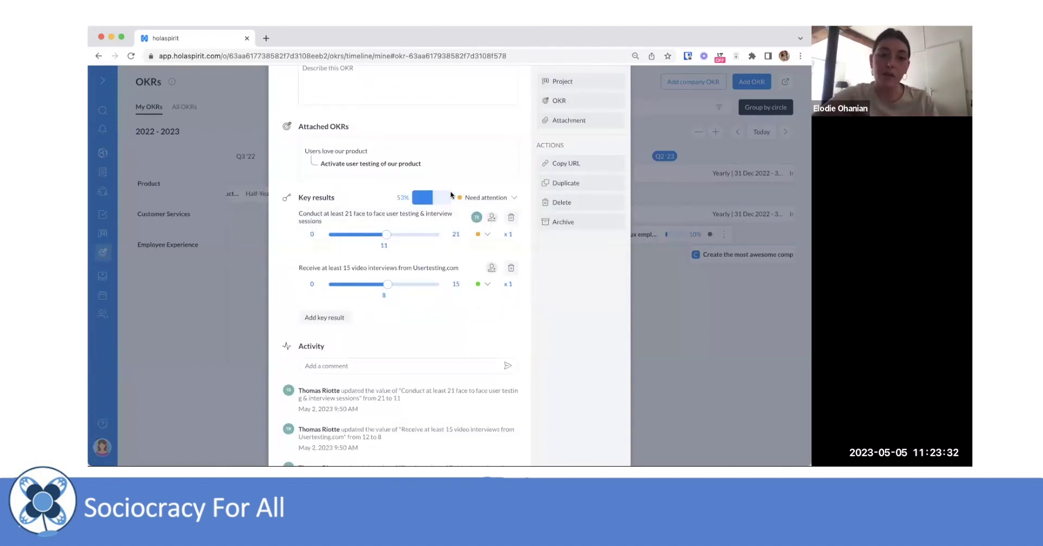
Set the key result "Conduct at least 21 face to face user testing & interview sessions" to 15, check the activity log and close the OKR.
left_click_drag(386, 238, 409, 240)
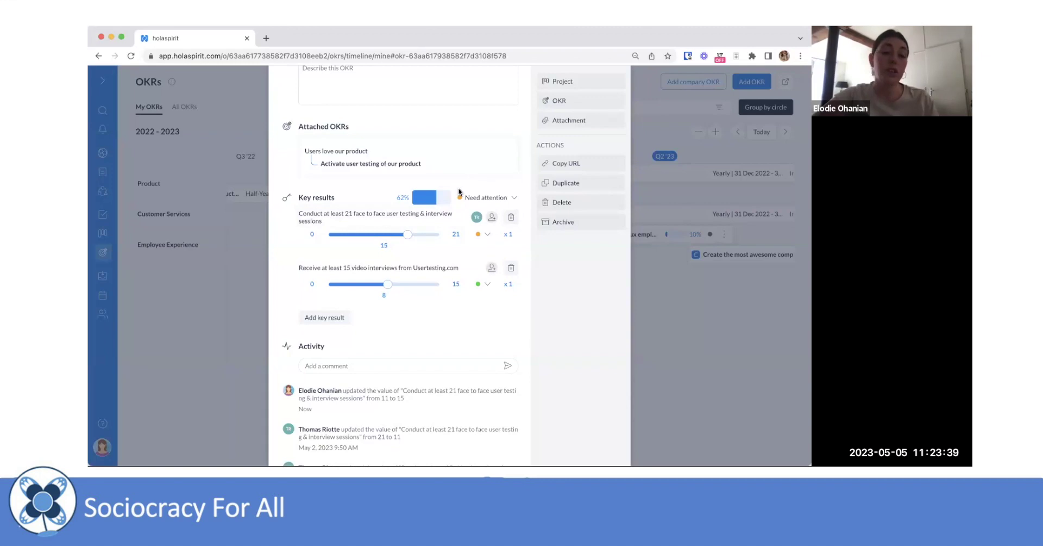
scroll(459, 191, "up", 3)
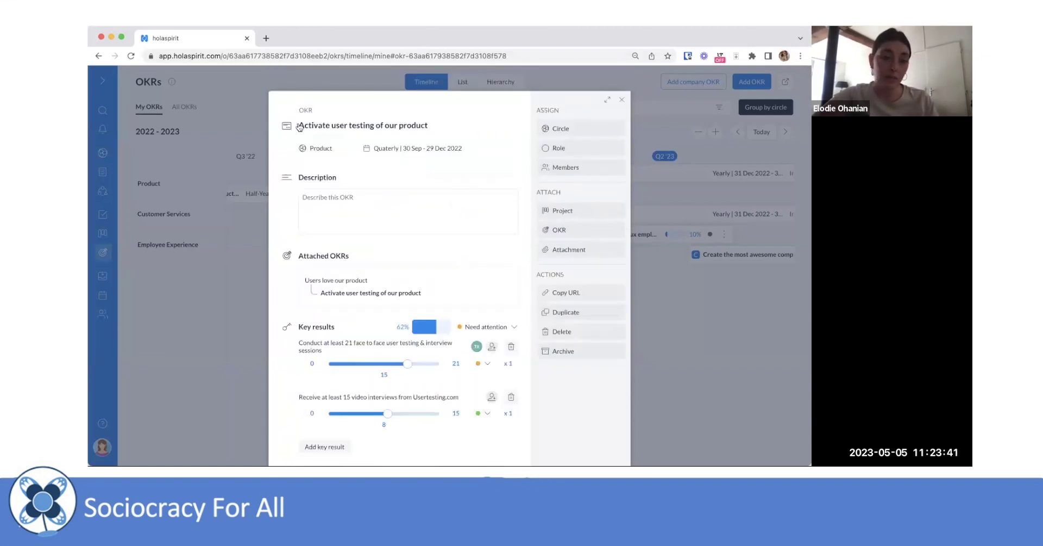
scroll(386, 264, "down", 5)
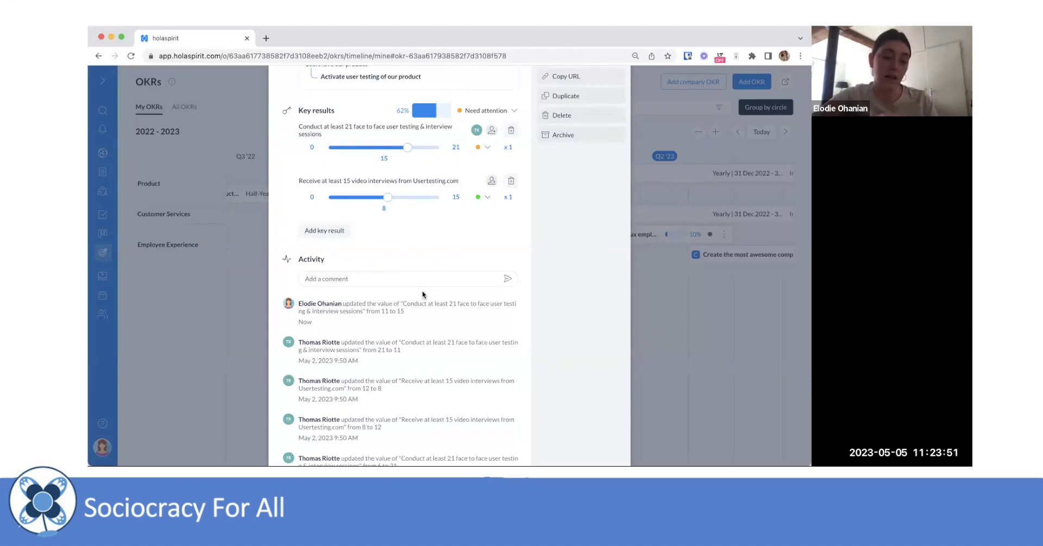
scroll(422, 294, "up", 5)
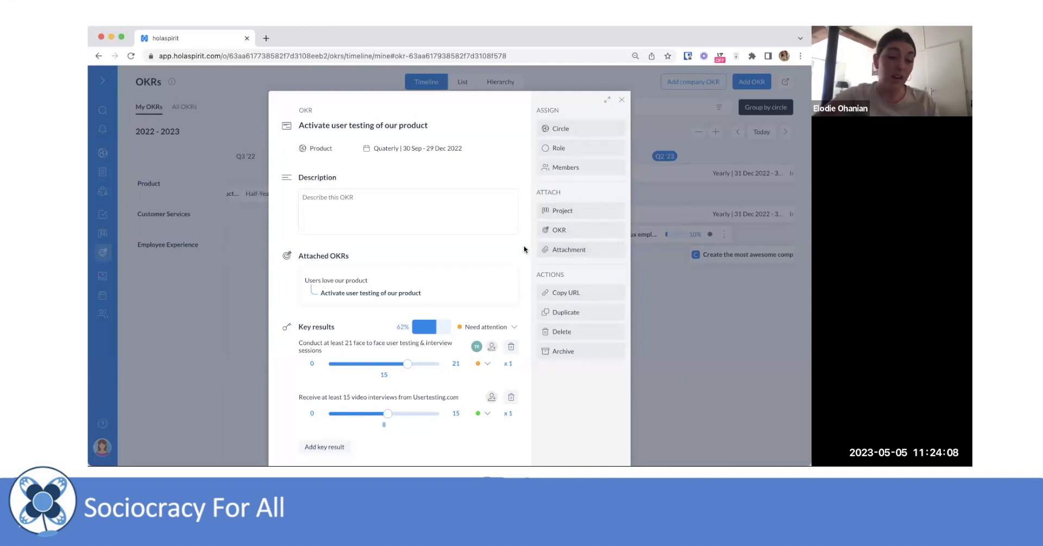
scroll(524, 249, "down", 2)
left_click(626, 100)
Widen the OKR timeline to span several years and try it without grouping by circle, restoring the grouping.
scroll(393, 228, "down", 5)
scroll(393, 230, "up", 5)
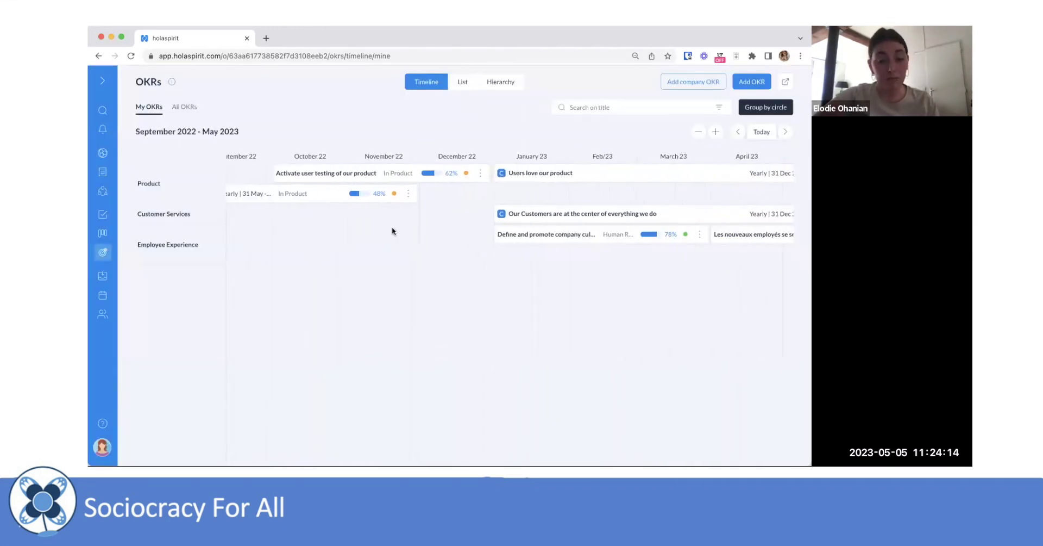
scroll(392, 226, "down", 3)
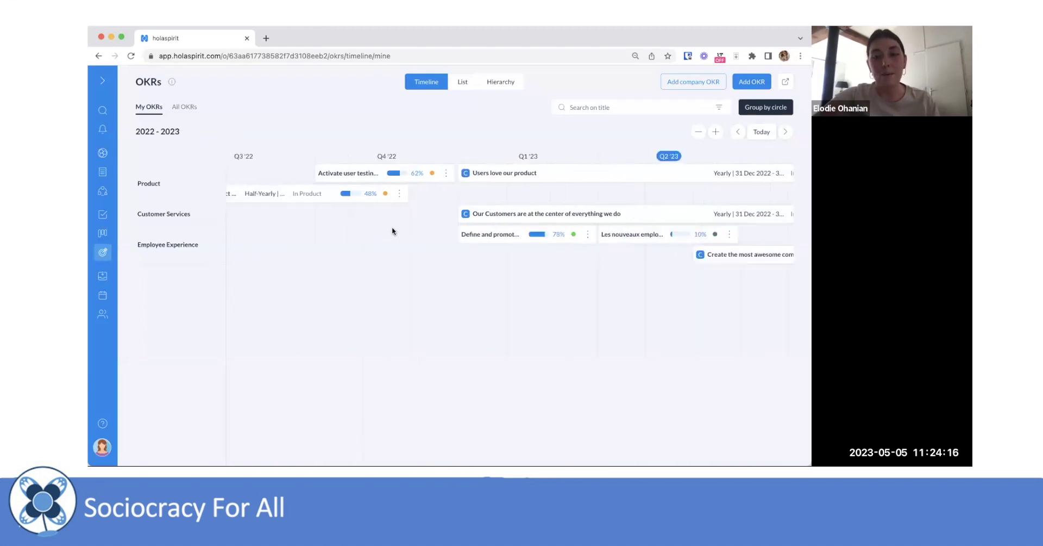
scroll(556, 214, "left", 5)
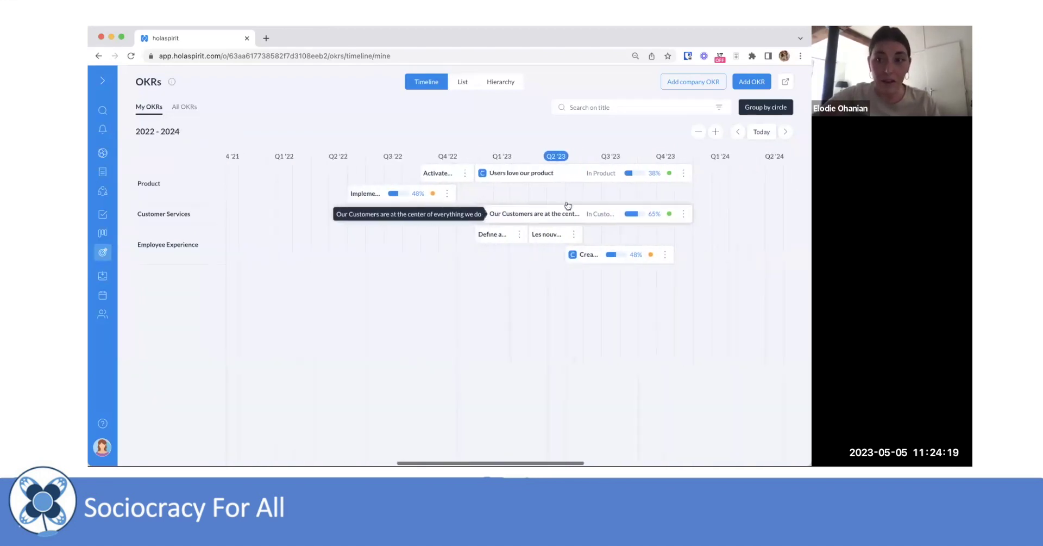
left_click(766, 107)
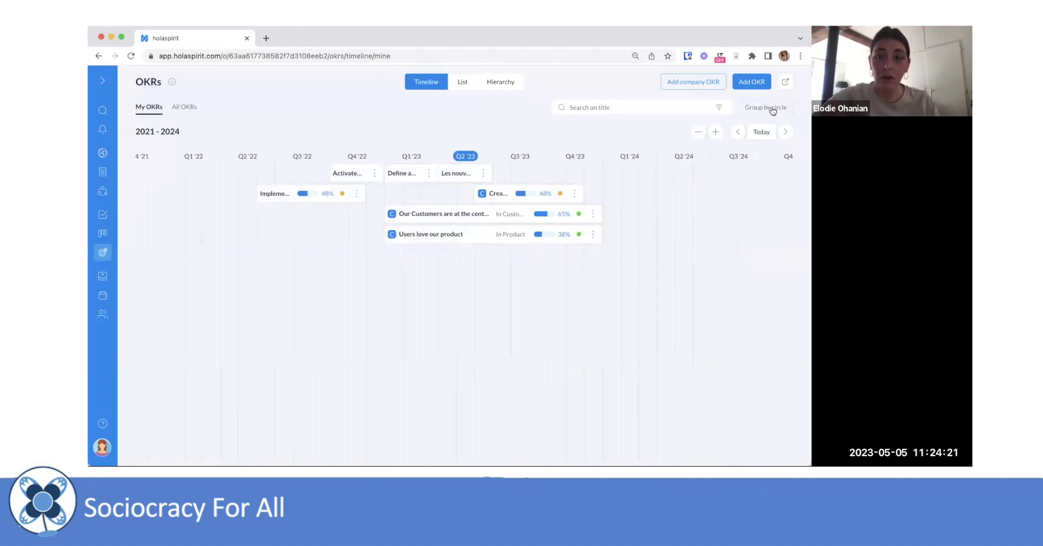
left_click(772, 108)
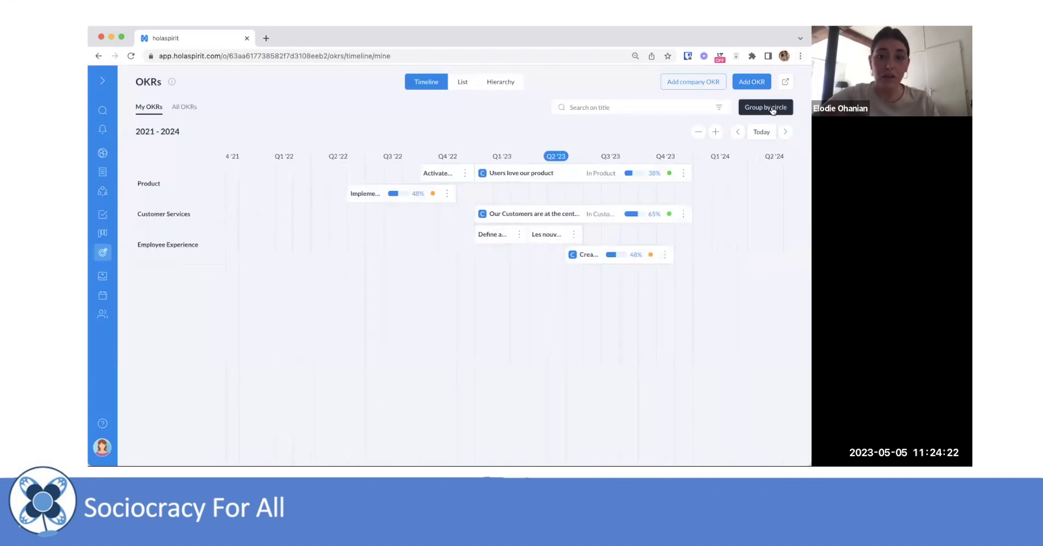
Check the OKR search filters, including the available timeframe options.
left_click(716, 108)
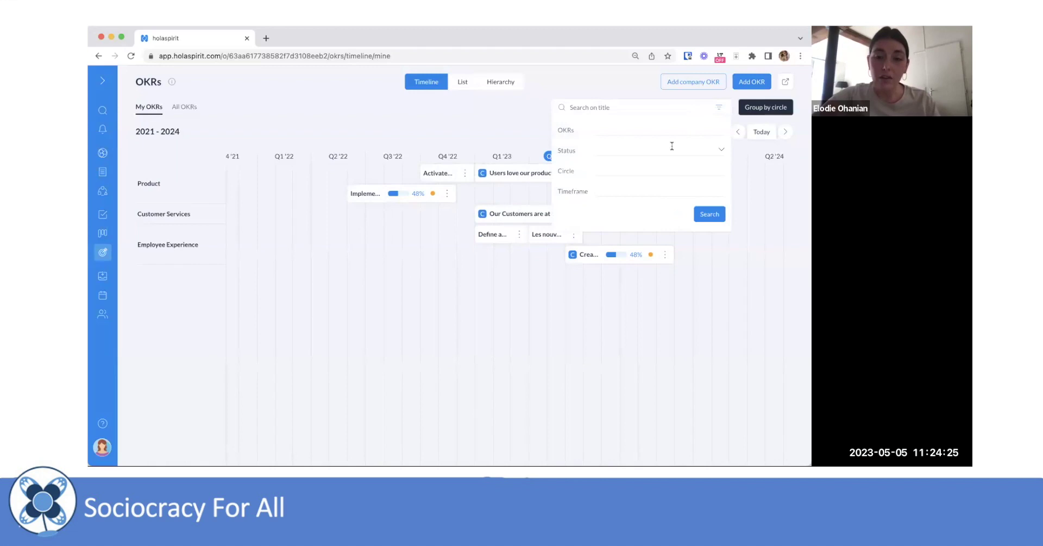
left_click(656, 187)
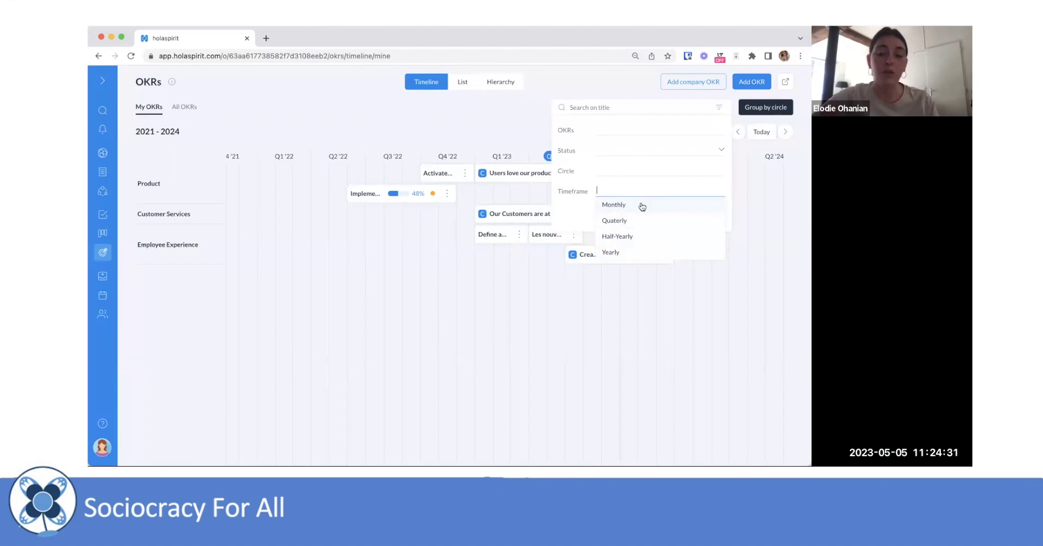
left_click(542, 111)
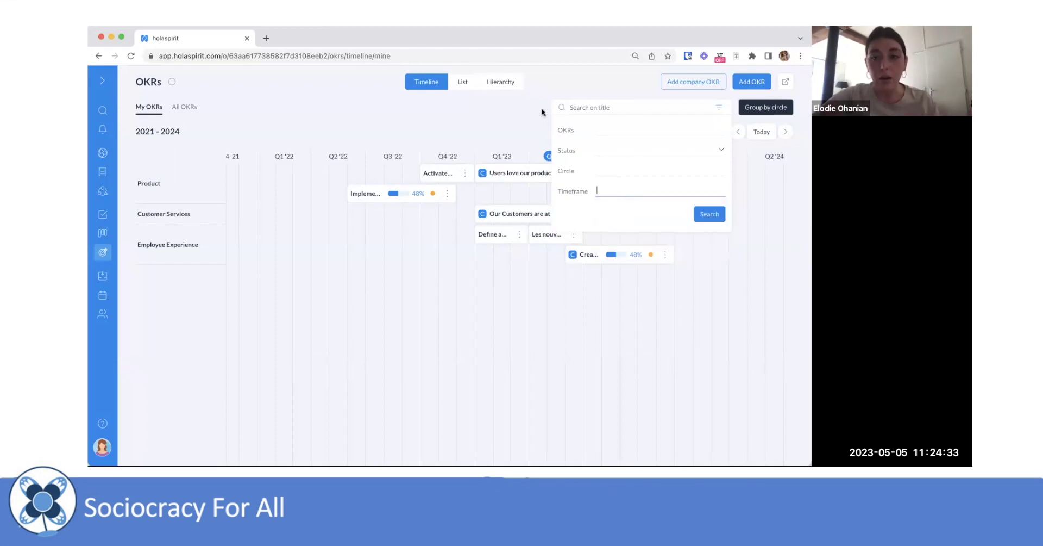
View all OKRs on the timeline and as a list without grouping by circle, including the archived OKRs.
left_click(598, 79)
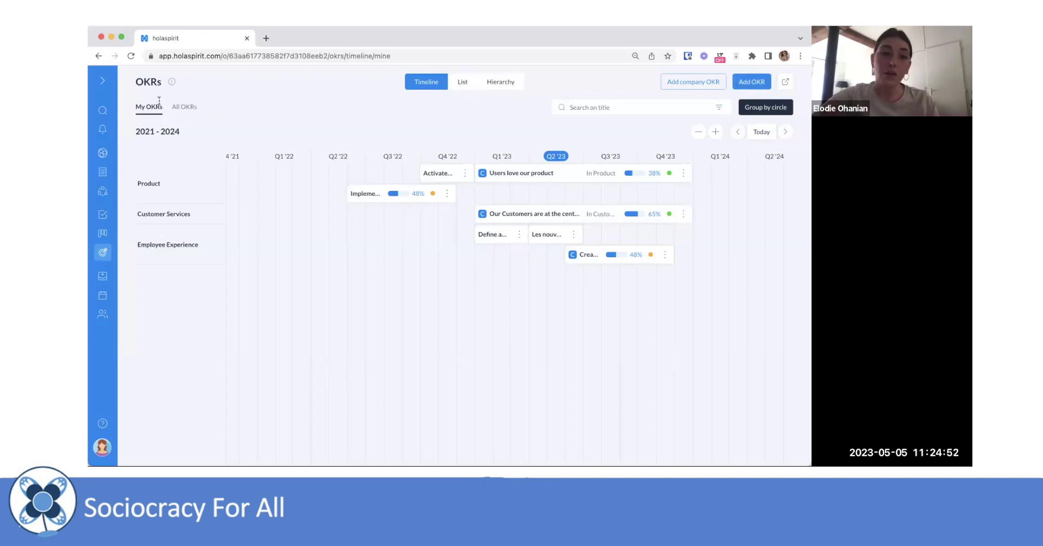
left_click(179, 111)
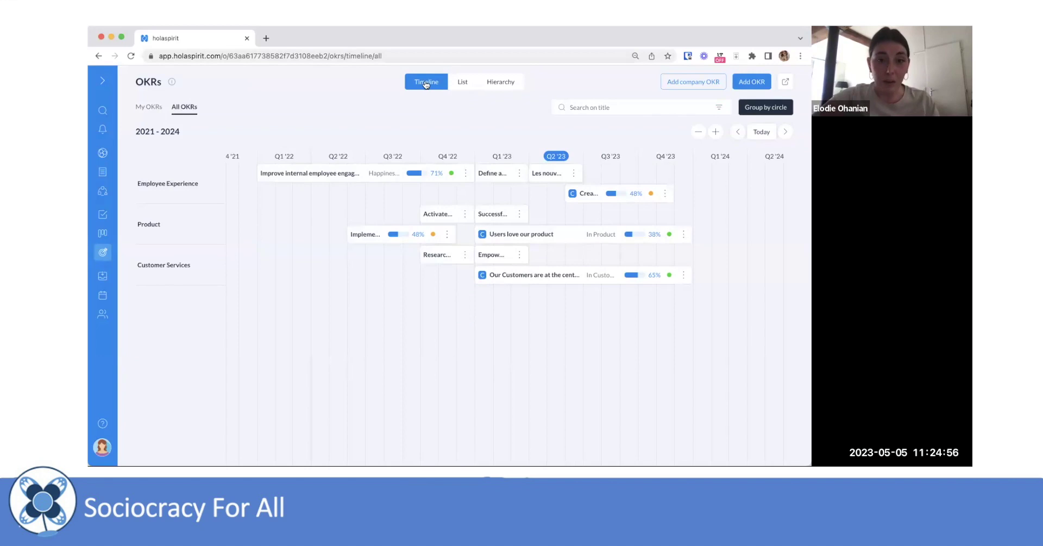
left_click(464, 86)
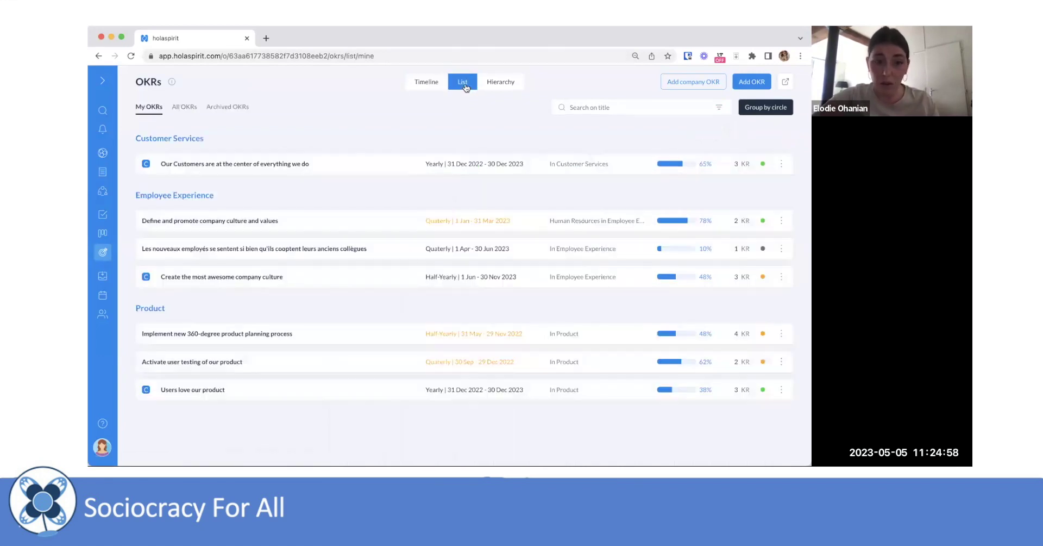
left_click(770, 109)
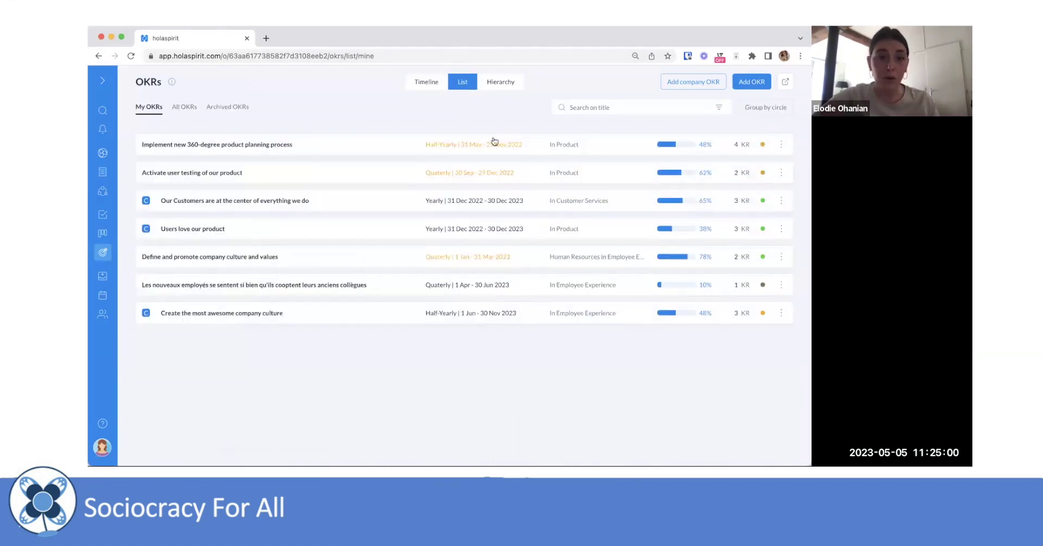
left_click(189, 111)
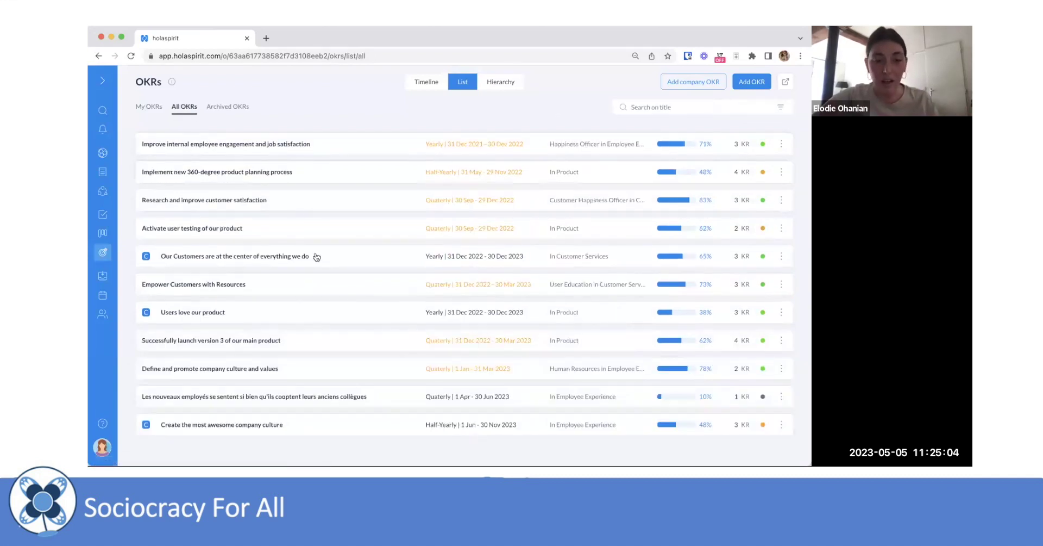
left_click(234, 108)
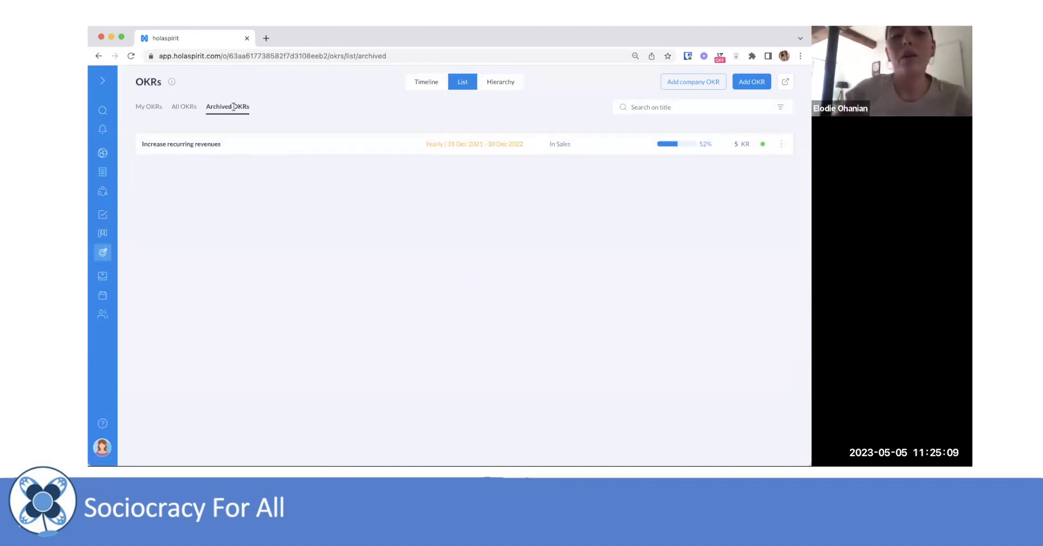
Display the OKRs as a hierarchy and examine how company OKRs link to their attached OKRs.
left_click(500, 88)
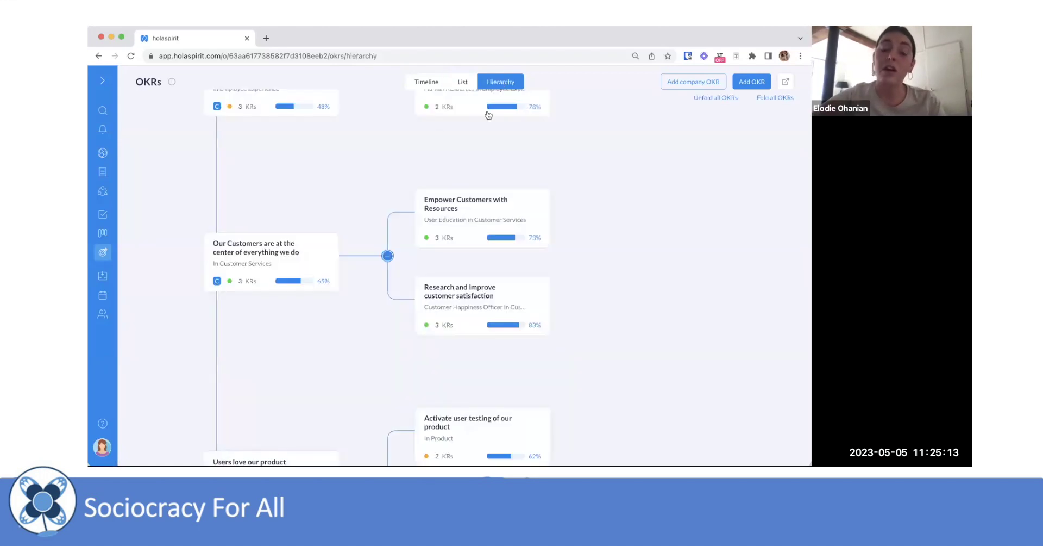
scroll(428, 255, "down", 5)
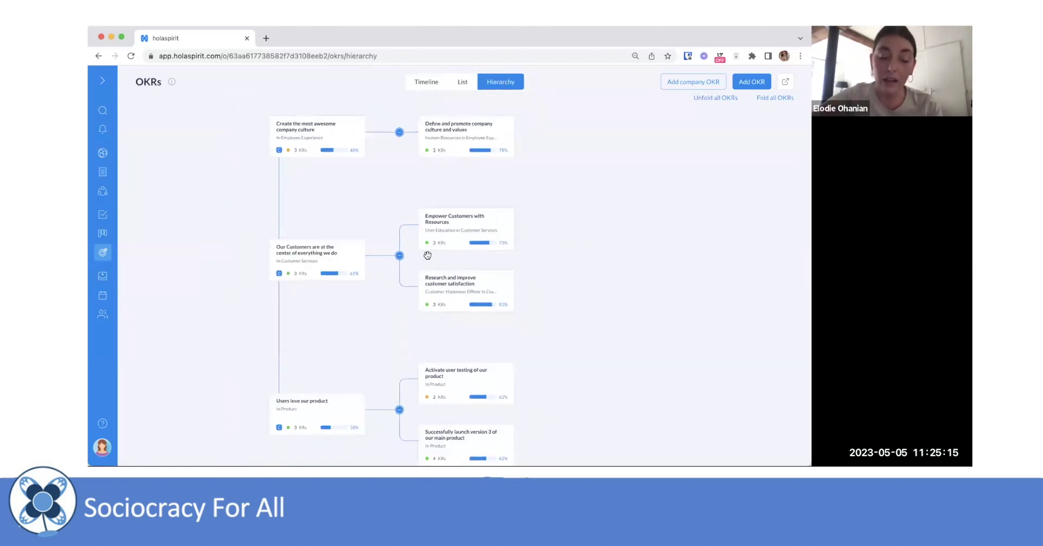
scroll(427, 256, "down", 2)
scroll(428, 256, "up", 2)
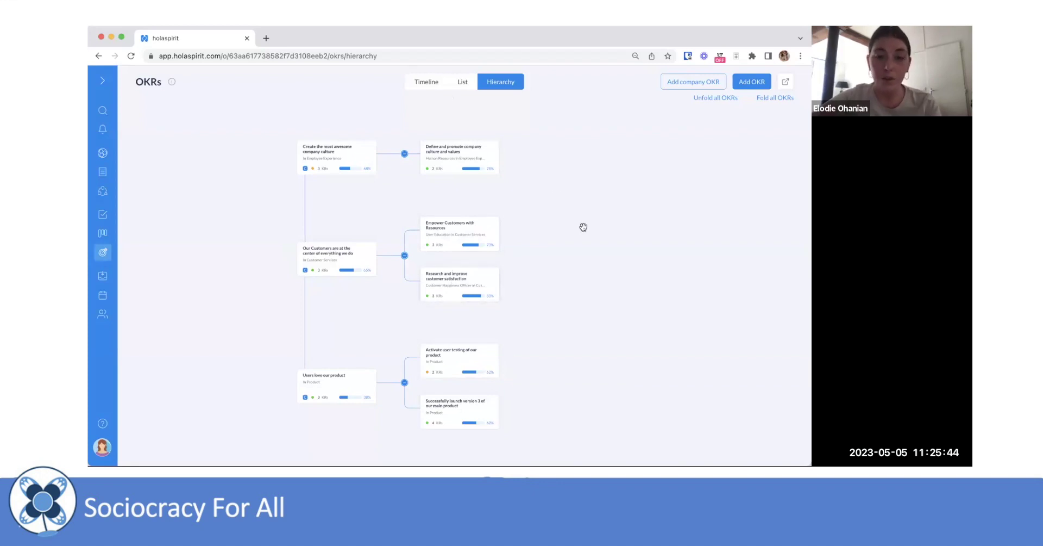
scroll(582, 227, "down", 2)
scroll(584, 228, "up", 4)
scroll(583, 228, "down", 1)
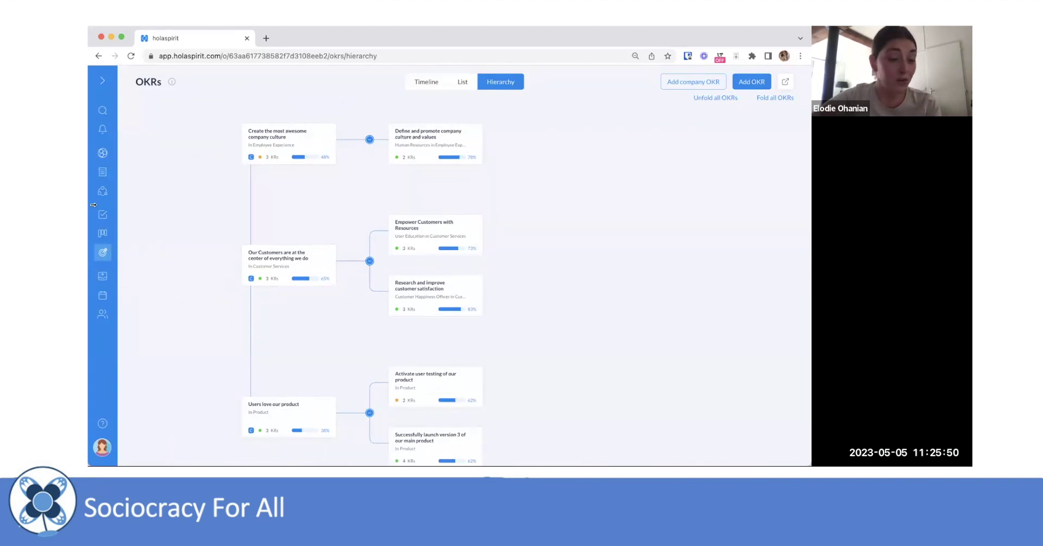
Open the tensions inbox, check the history of processed tensions and return to the personal tensions.
left_click(109, 277)
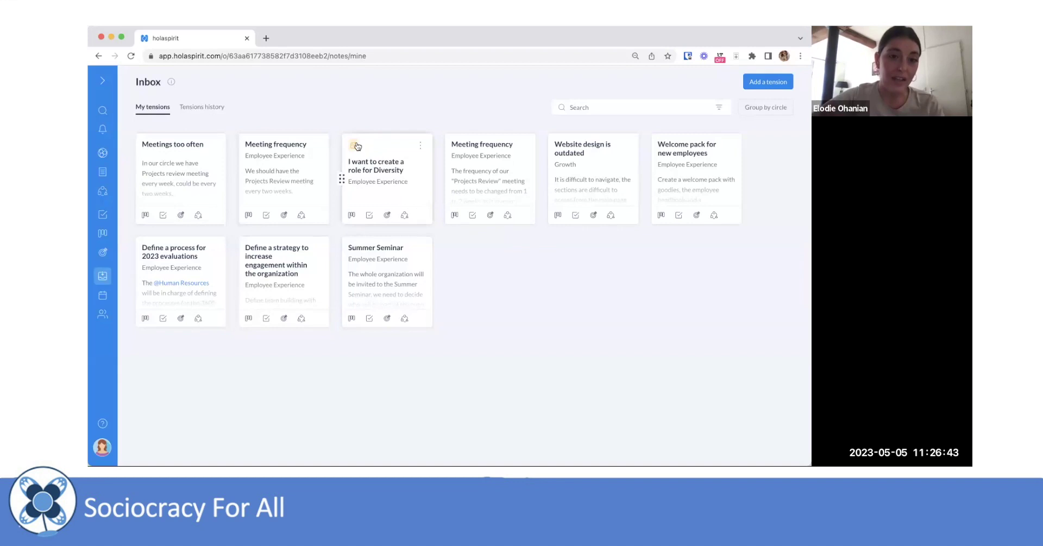
mouse_move(357, 149)
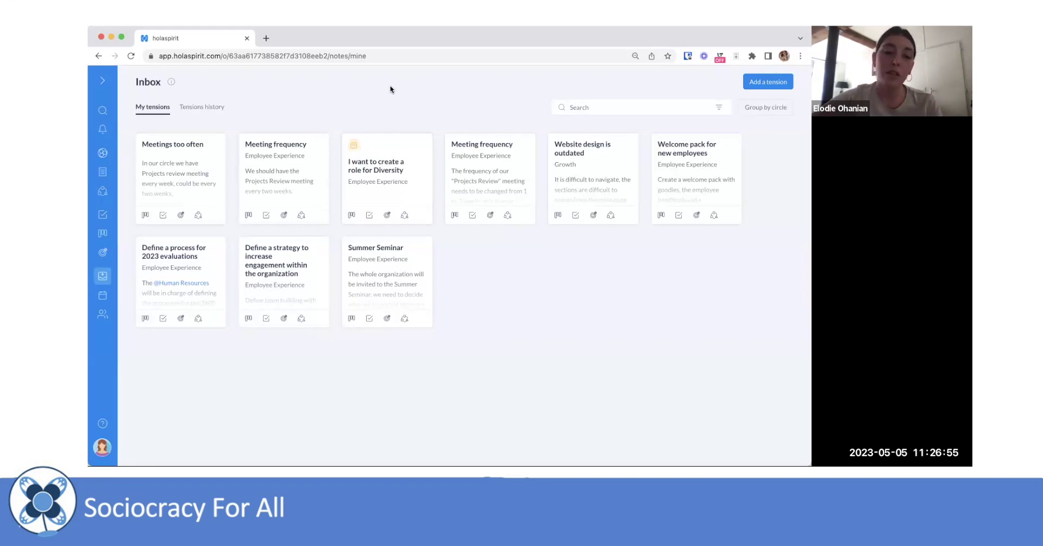
left_click(193, 109)
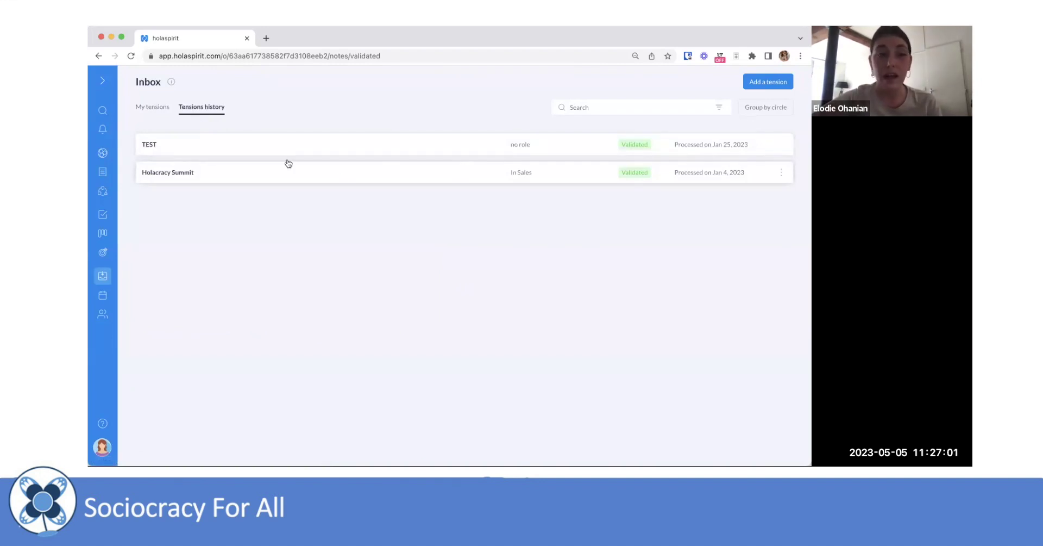
left_click(165, 110)
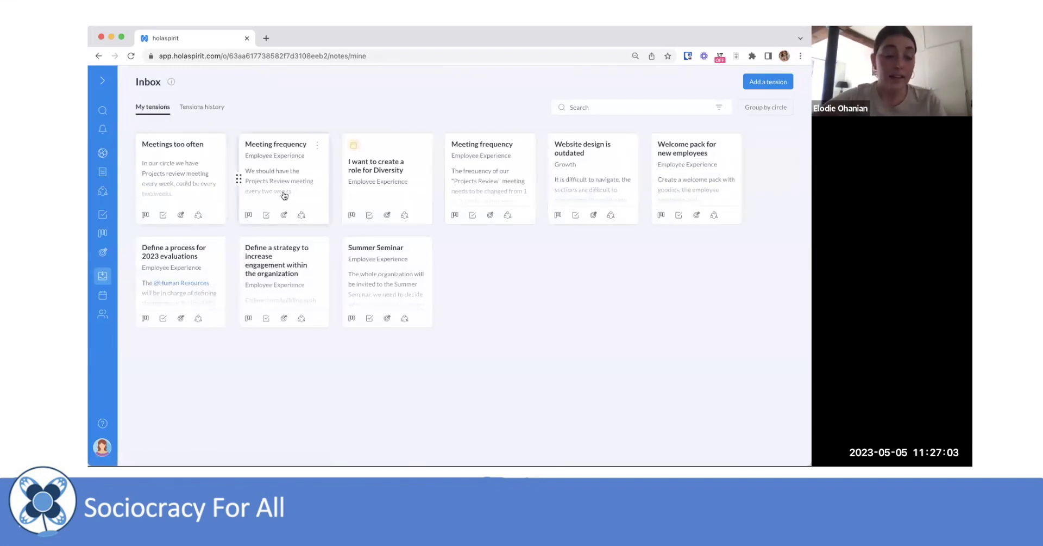
Open the "Meeting frequency" tension about holding Projects Review every two weeks and examine its options for processing it into a project or meeting.
left_click(283, 195)
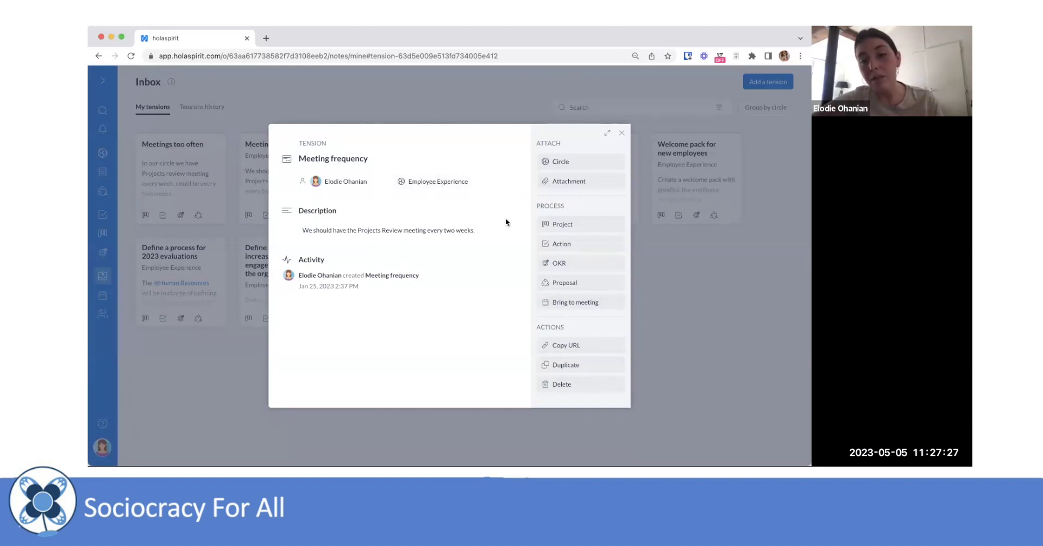
left_click(573, 222)
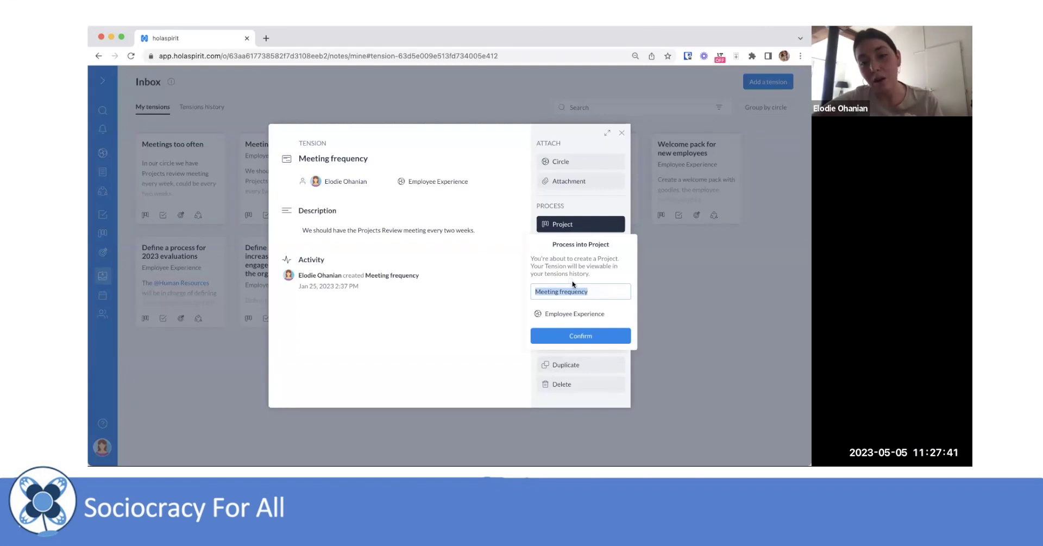
left_click(582, 337)
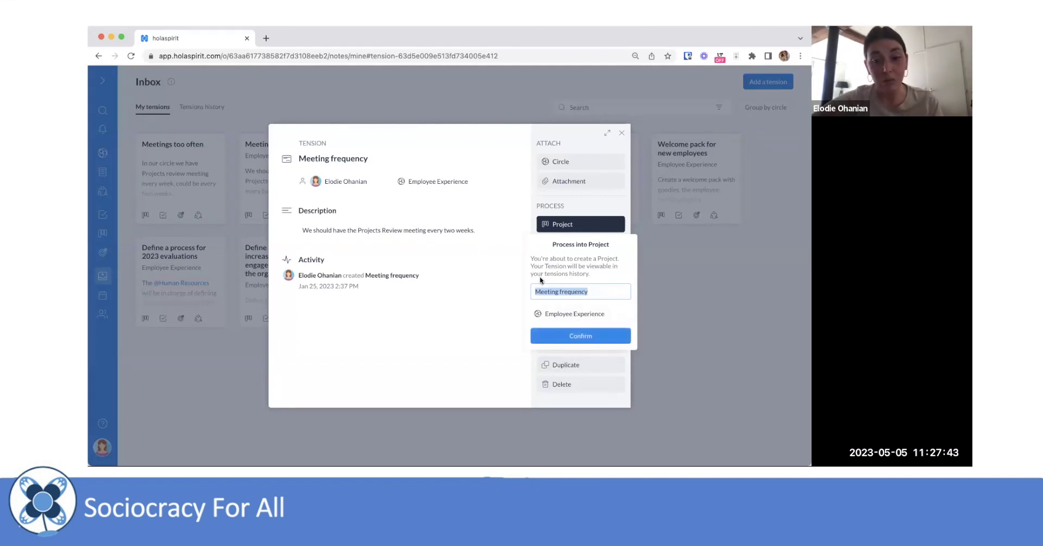
left_click(576, 159)
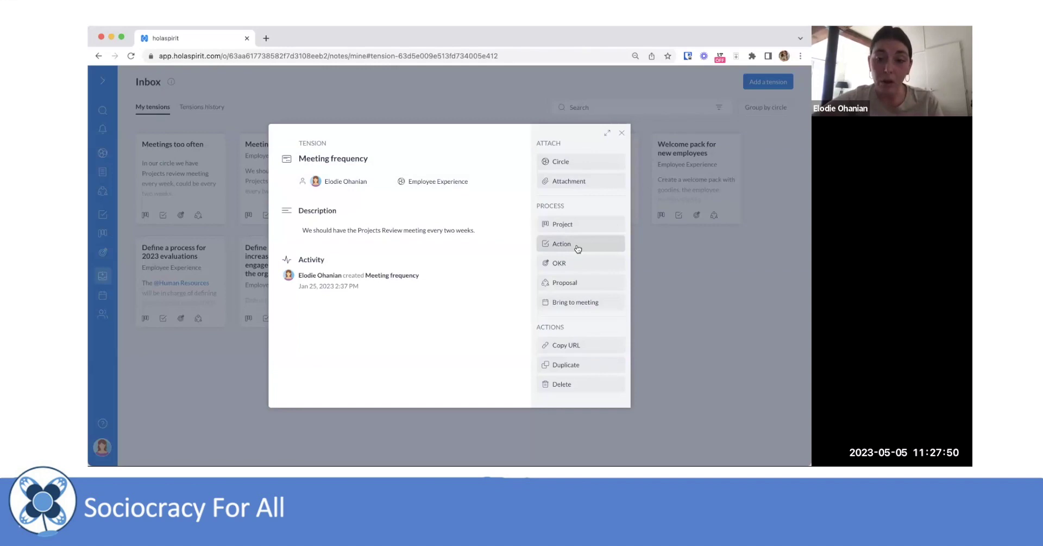
left_click(576, 302)
left_click(451, 281)
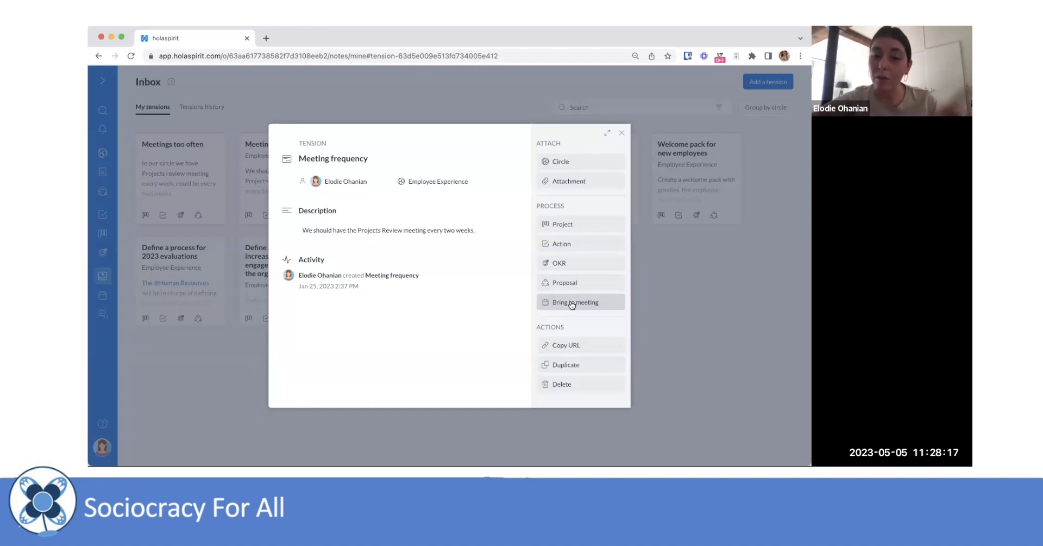
Check the dates offered for bringing the tension to a Tactical meeting.
left_click(571, 302)
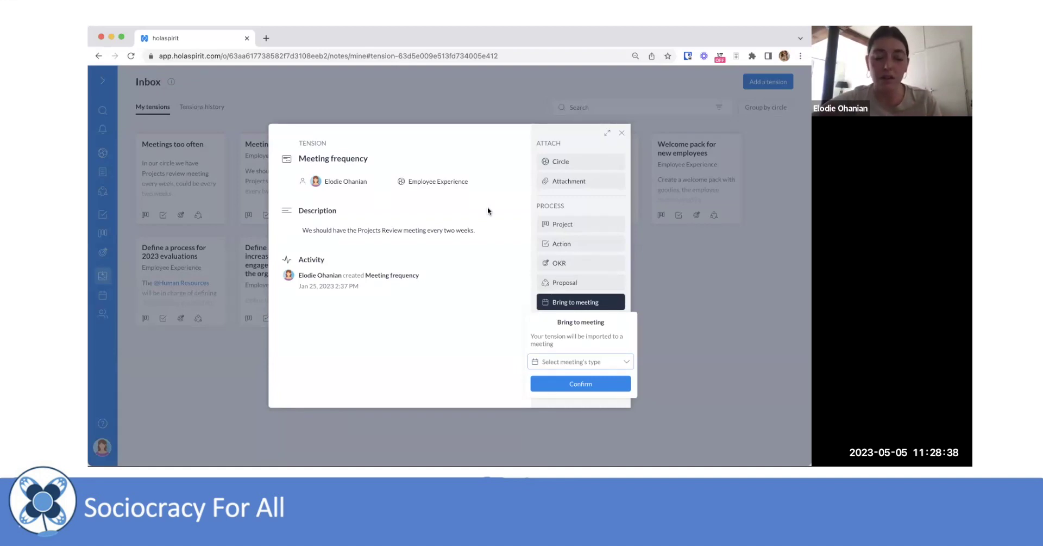
left_click(589, 360)
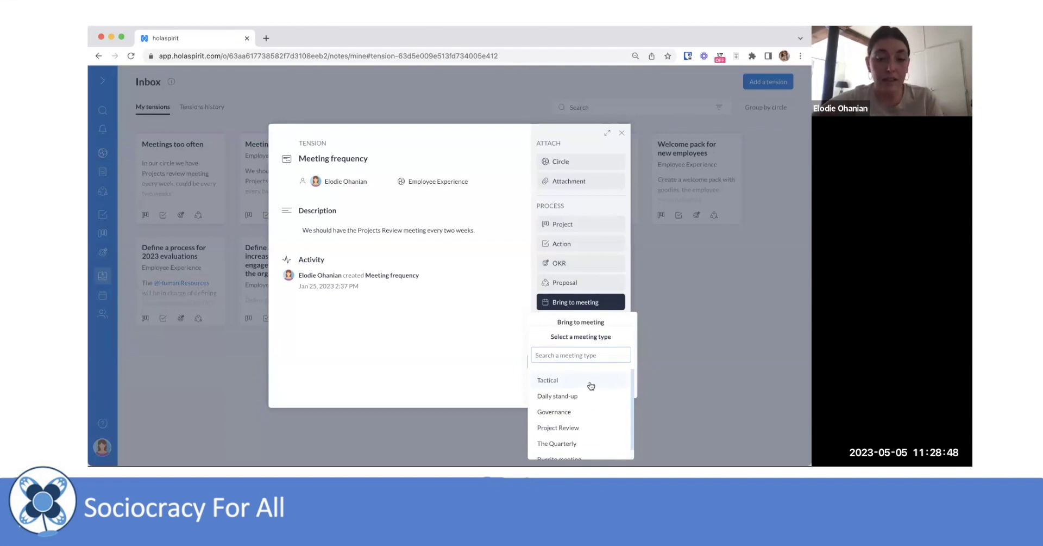
left_click(590, 385)
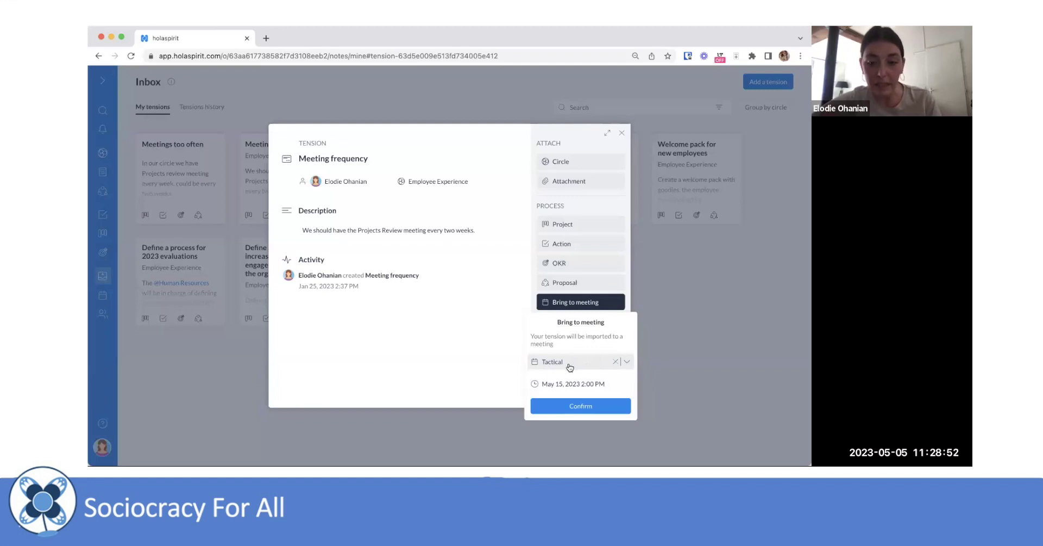
left_click(569, 383)
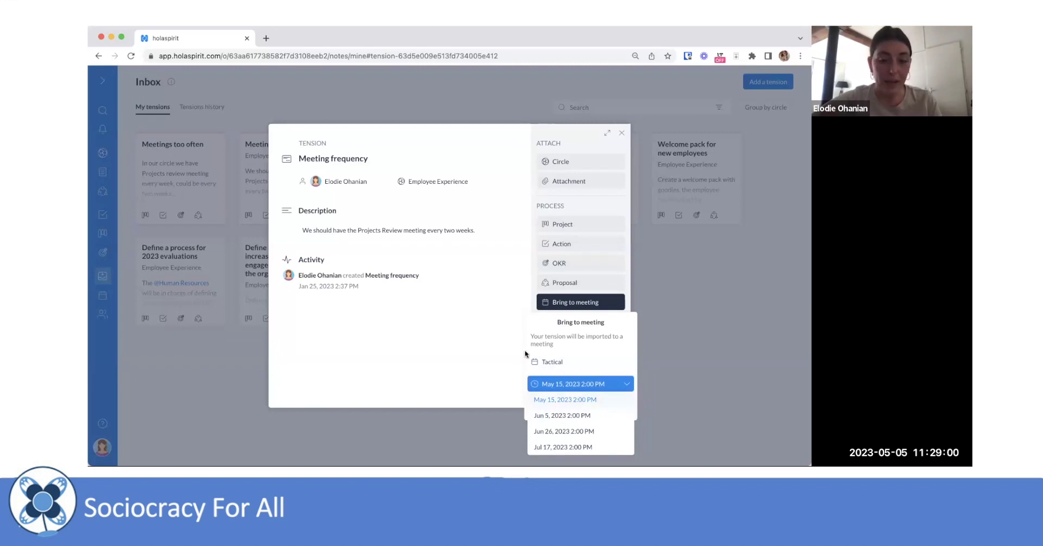
Switch the meeting type to Project Review and check the dates offered for it.
left_click(555, 364)
left_click(561, 367)
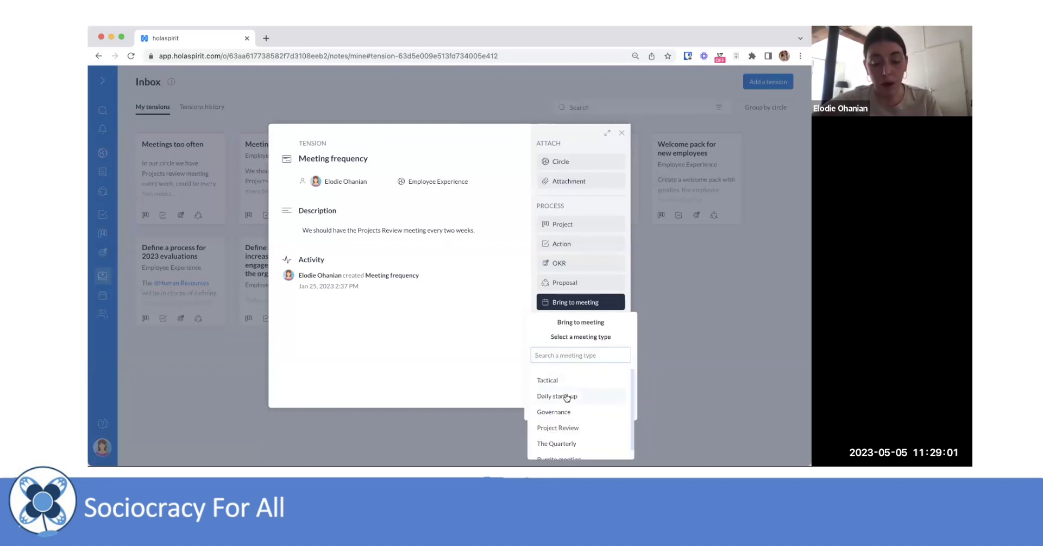
scroll(565, 397, "down", 1)
left_click(564, 416)
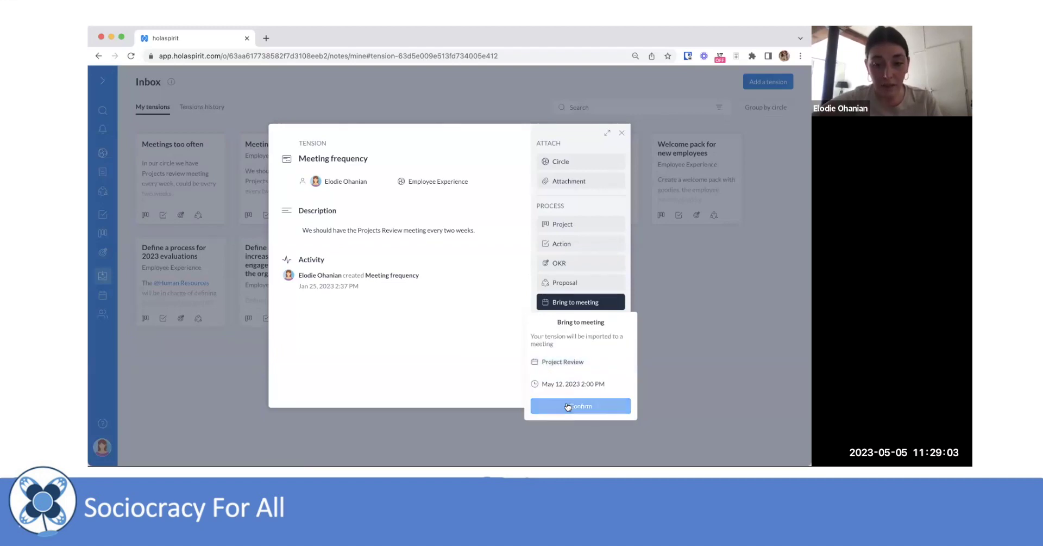
left_click(581, 382)
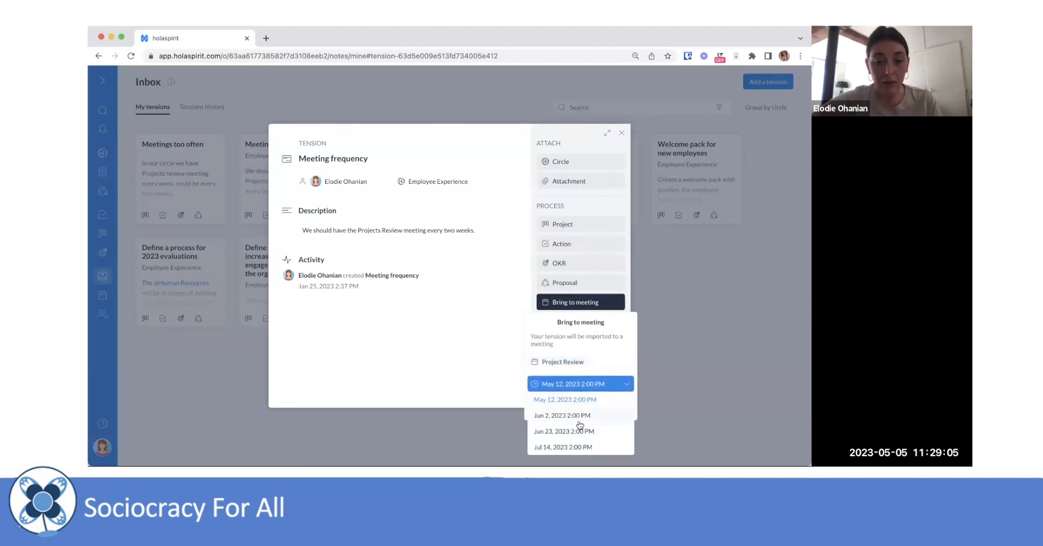
Check the dates offered for a Daily stand-up and close the tension without bringing it to a meeting.
left_click(589, 365)
left_click(589, 364)
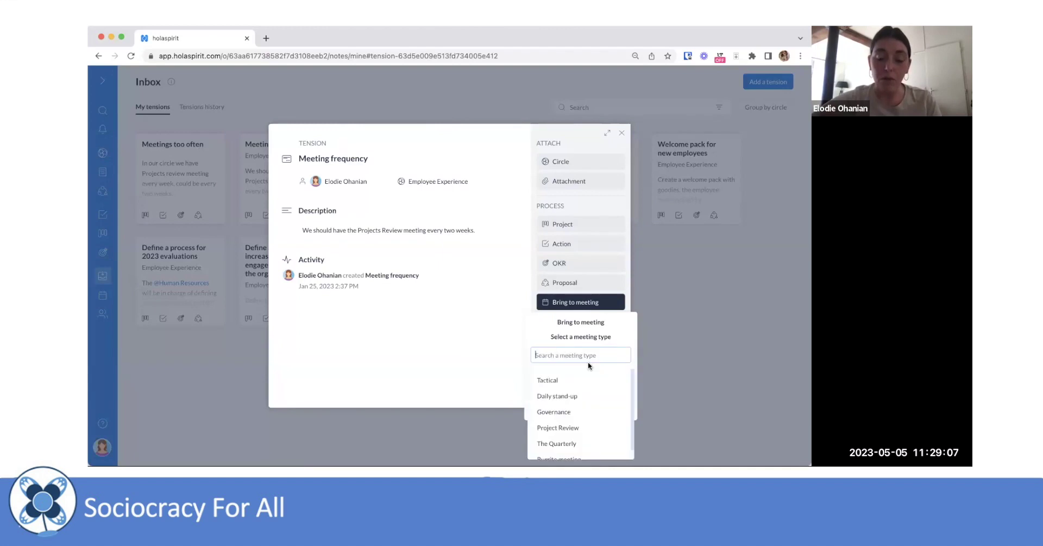
left_click(578, 396)
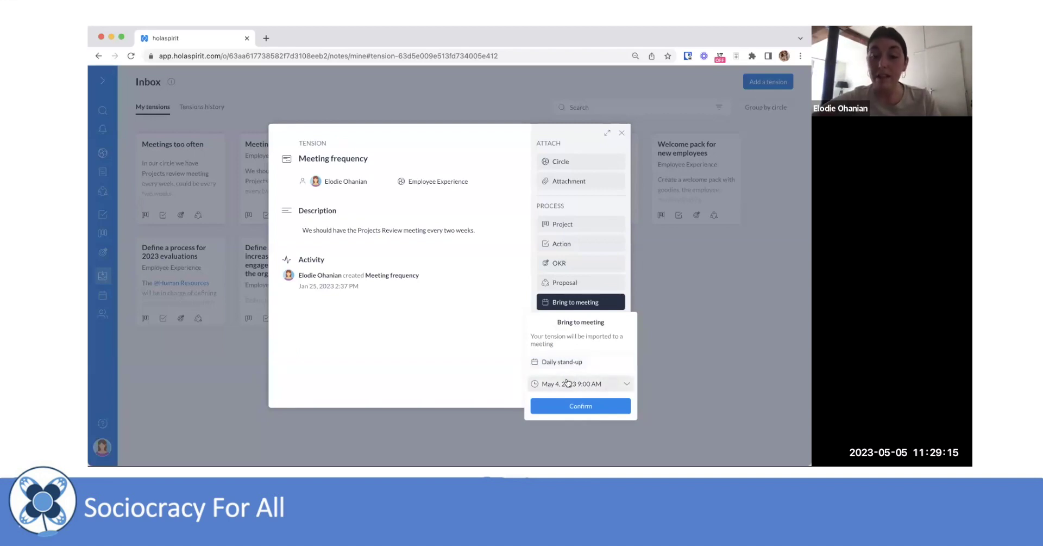
left_click(571, 385)
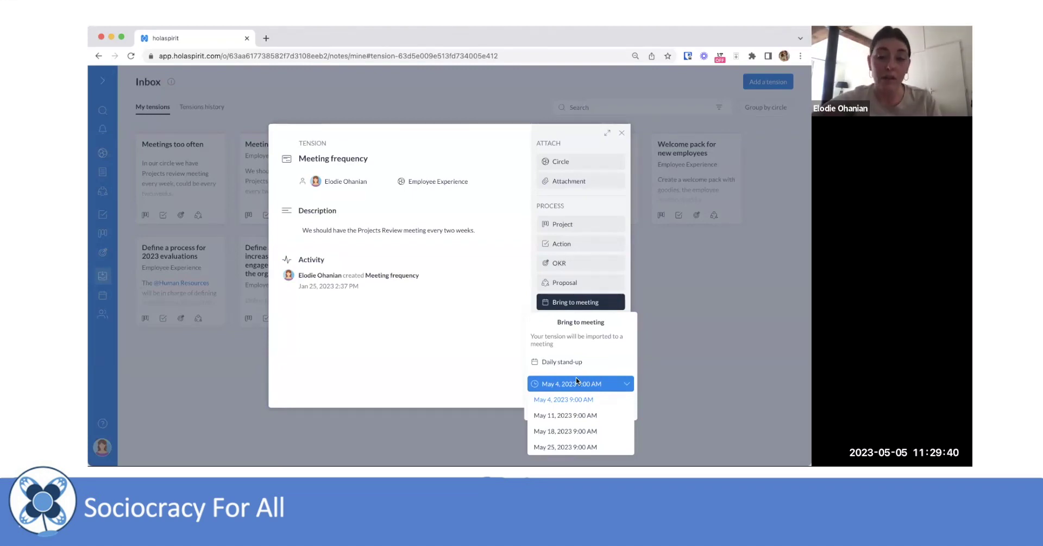
left_click(622, 133)
left_click(625, 136)
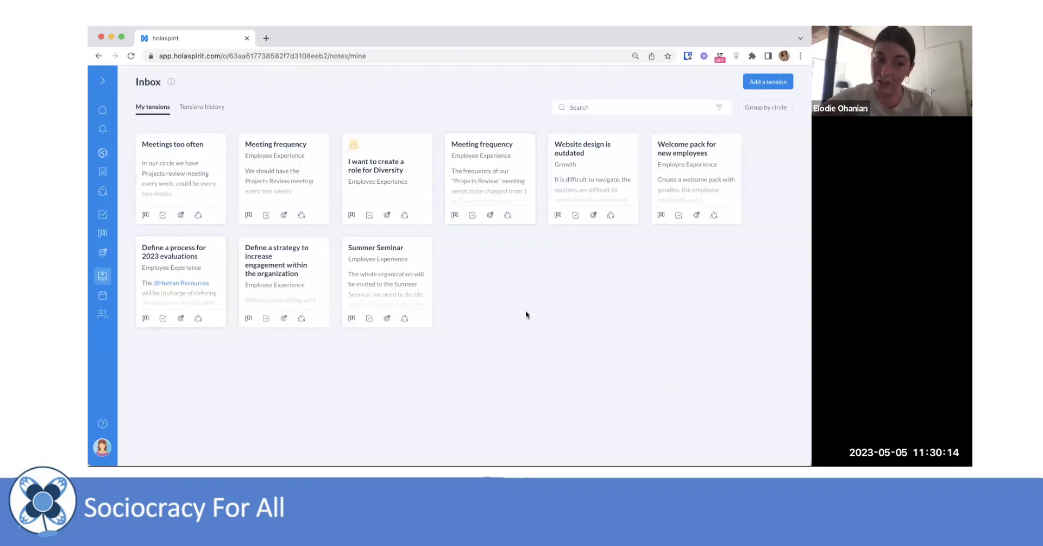
Open the settings of the Employee Experience circle from the governance chart.
left_click(102, 447)
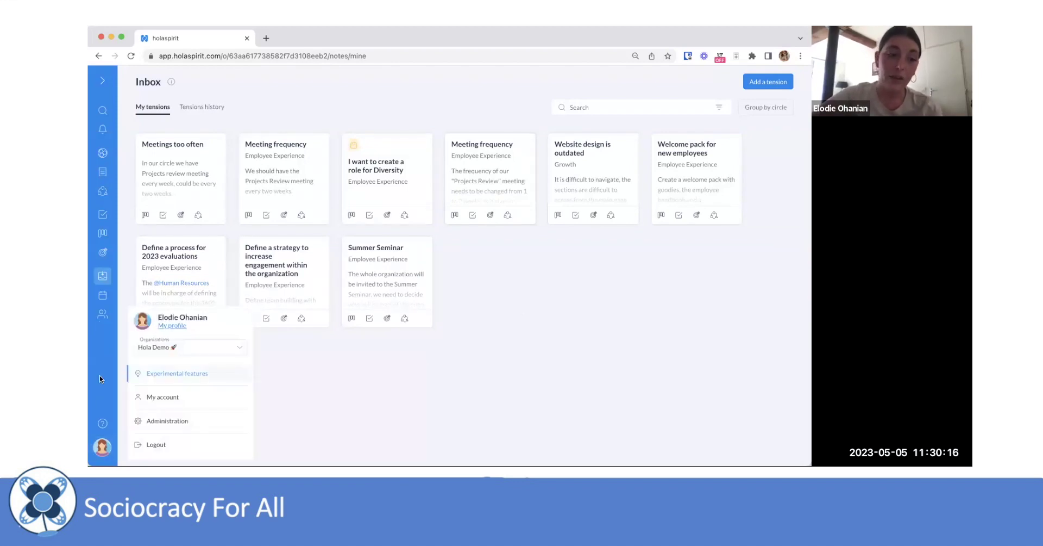
left_click(102, 153)
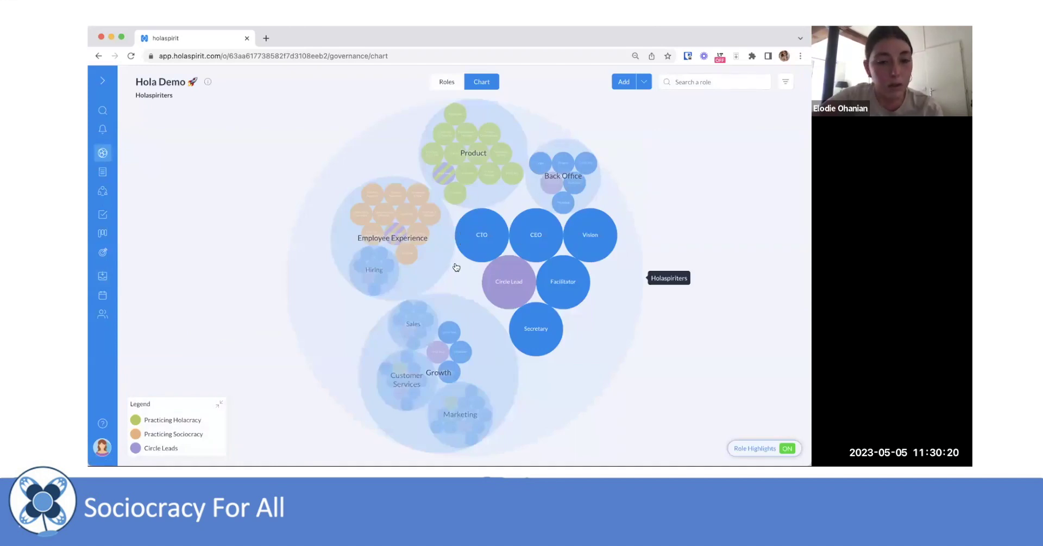
left_click(445, 261)
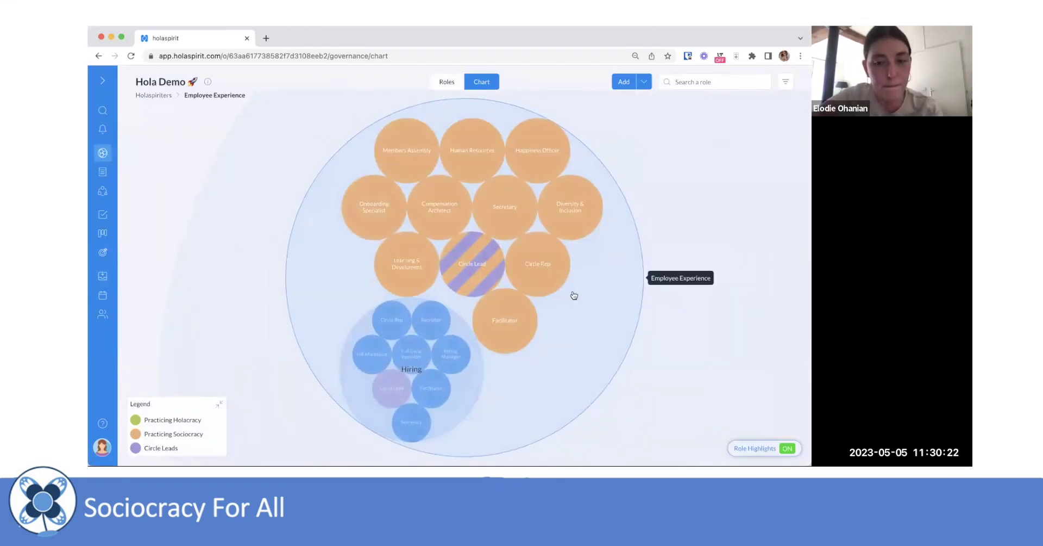
left_click(574, 295)
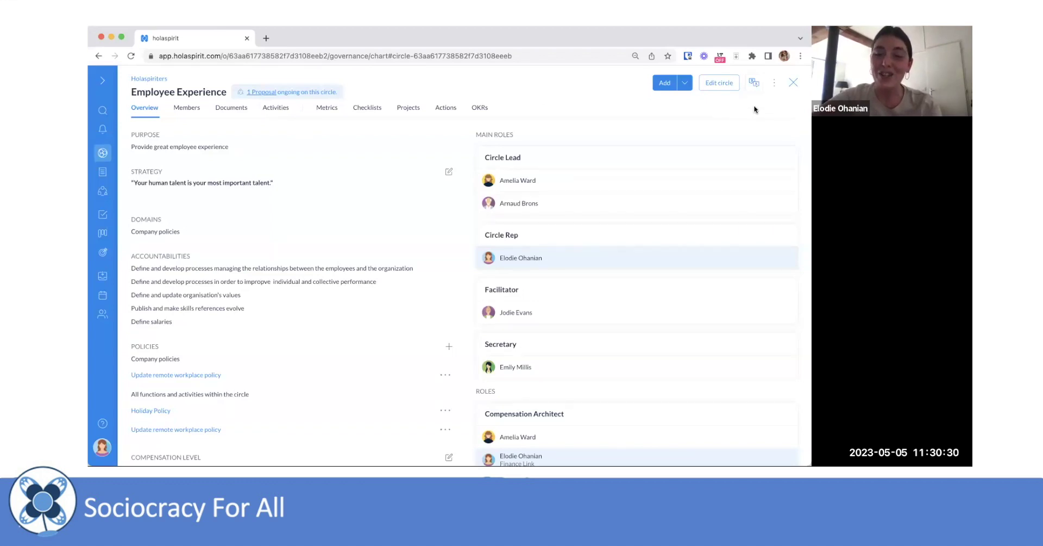
left_click(776, 88)
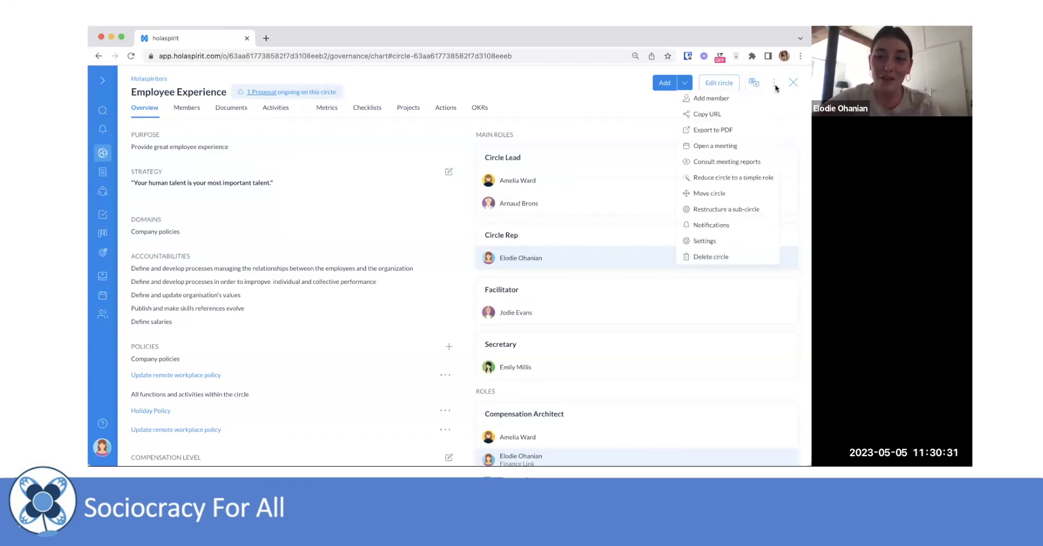
left_click(712, 243)
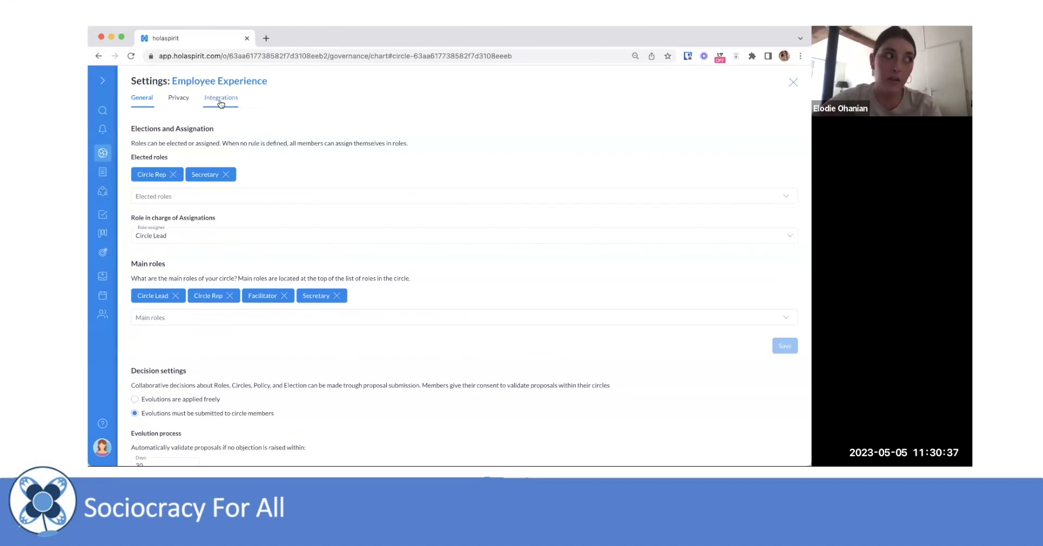
Examine the integrations offered for the Employee Experience circle and return to the organization's governance chart.
left_click(221, 103)
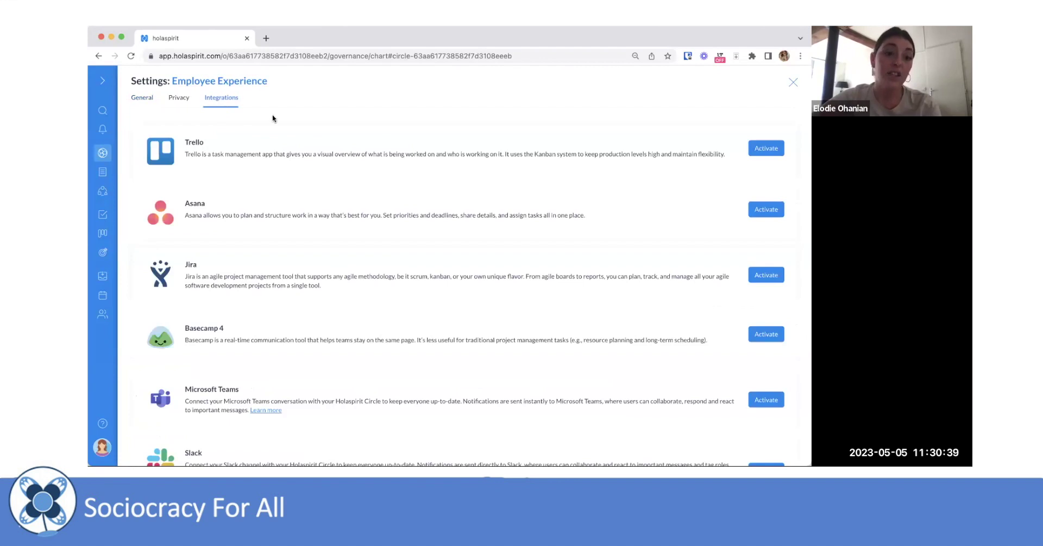
scroll(283, 244, "down", 3)
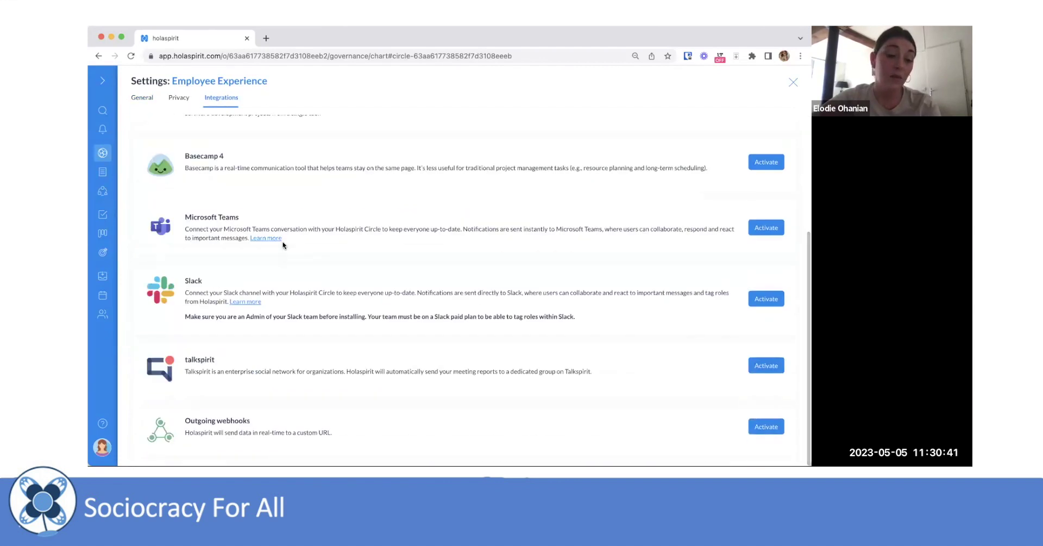
scroll(285, 305, "up", 3)
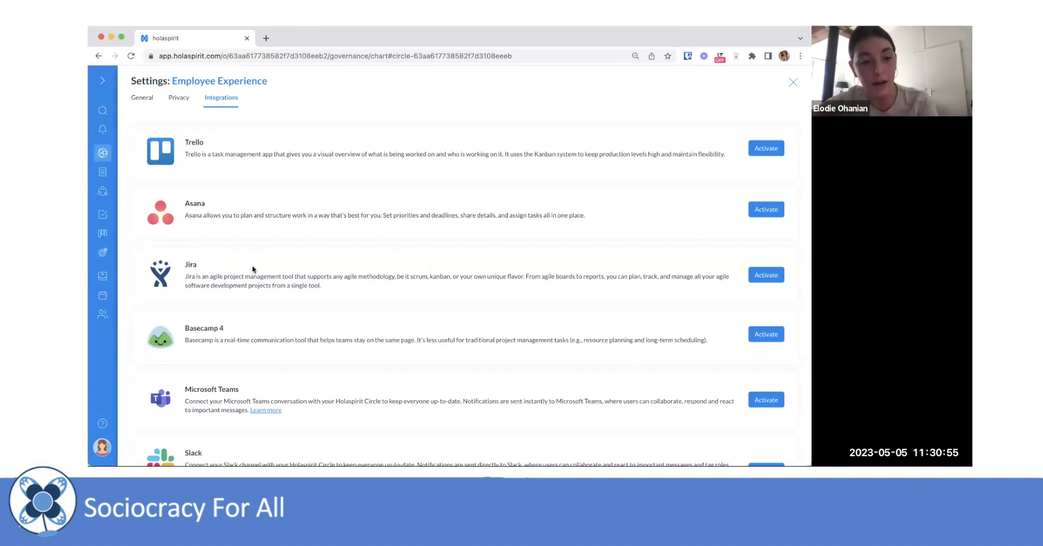
scroll(252, 265, "down", 3)
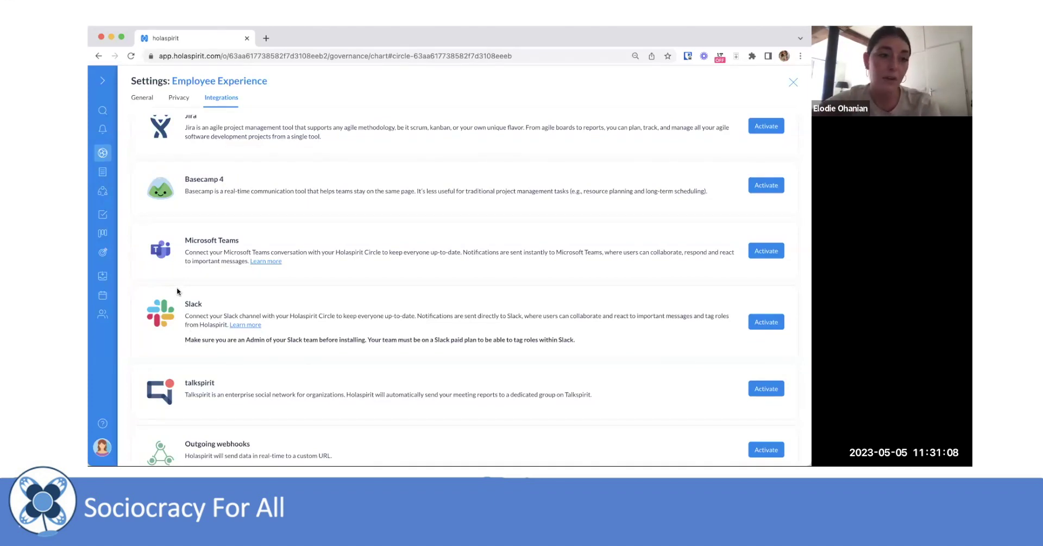
left_click(112, 192)
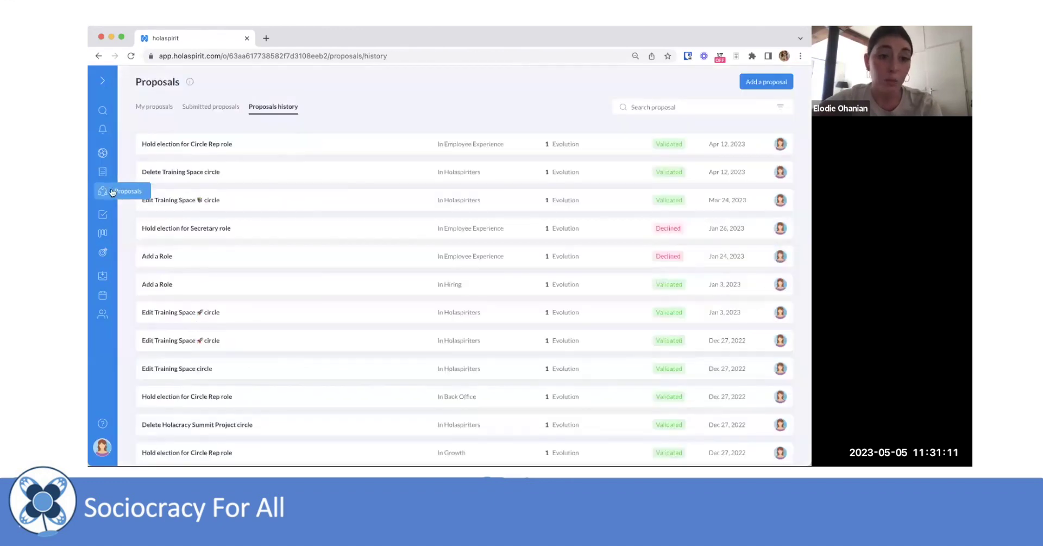
left_click(101, 154)
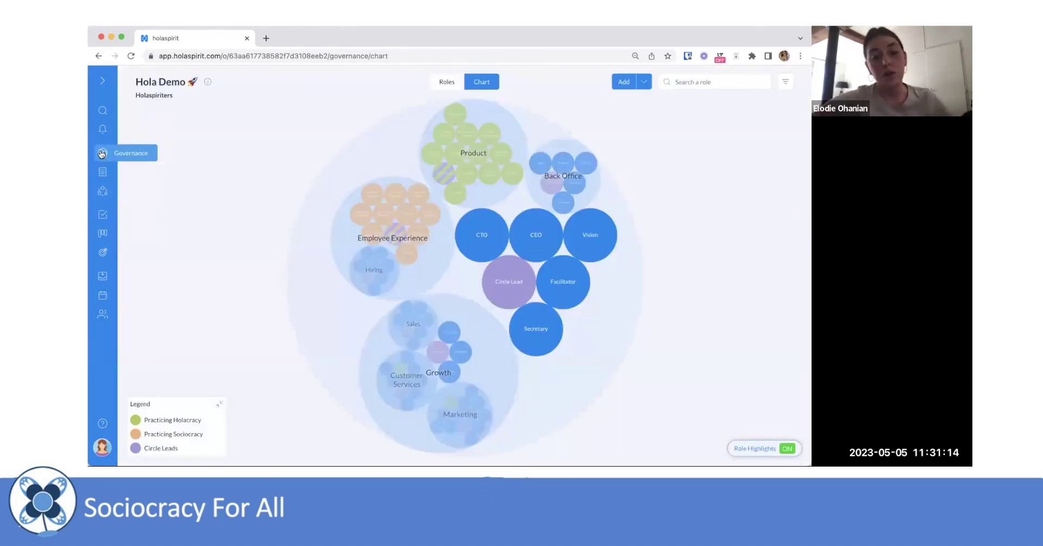
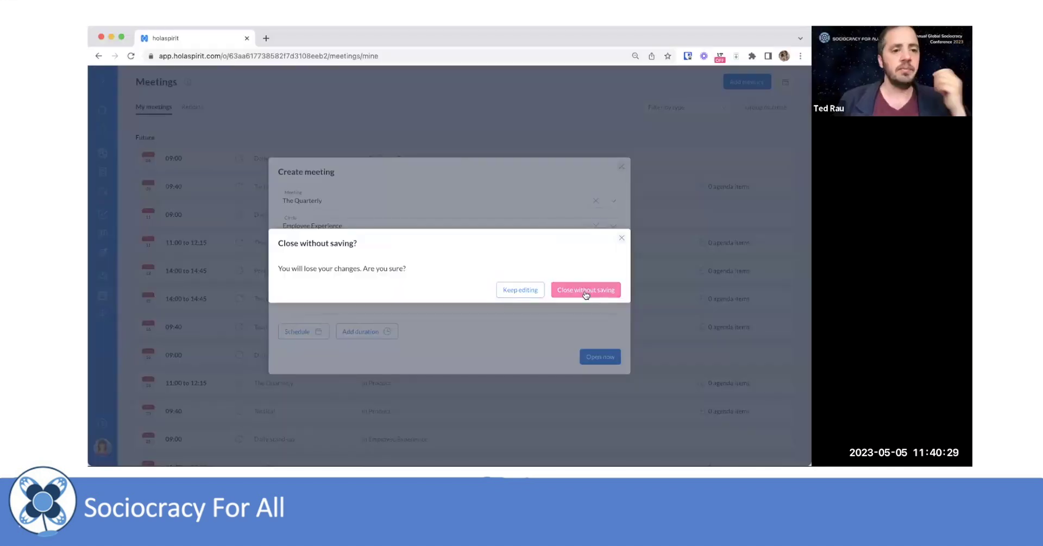
Discard the unsaved meeting draft and set up a new meeting with The Quarterly template for the Employee Experience circle.
left_click(584, 292)
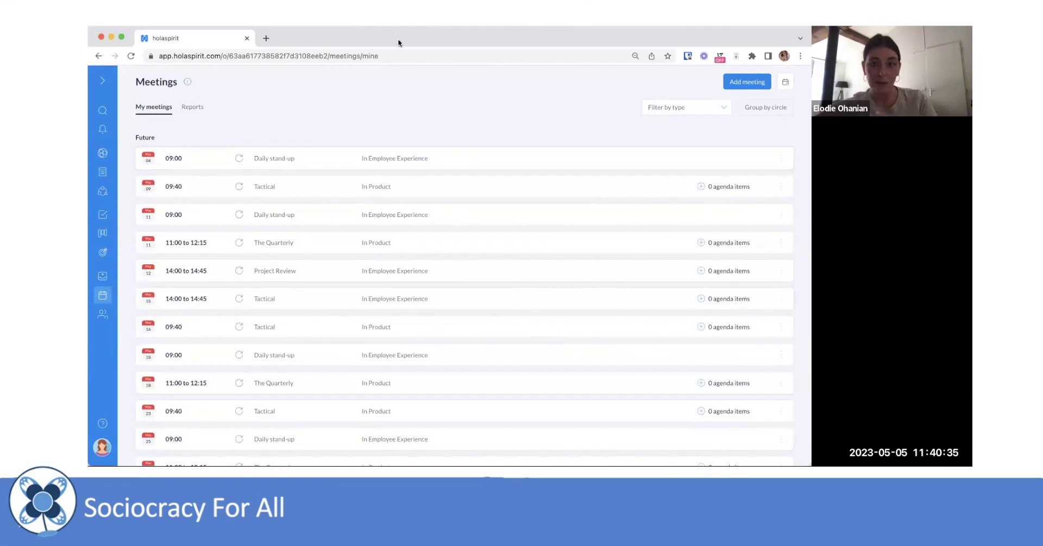
left_click(737, 83)
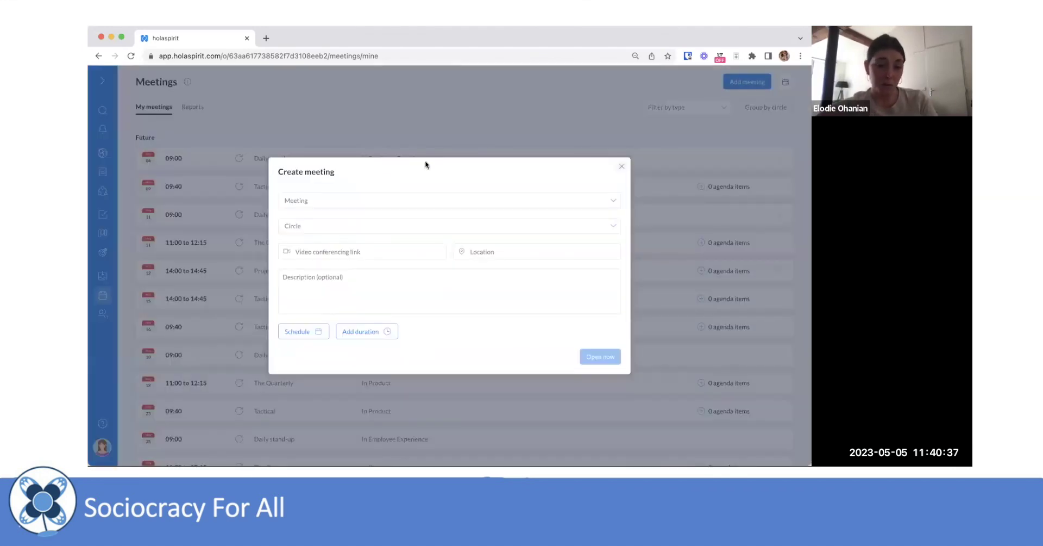
left_click(366, 201)
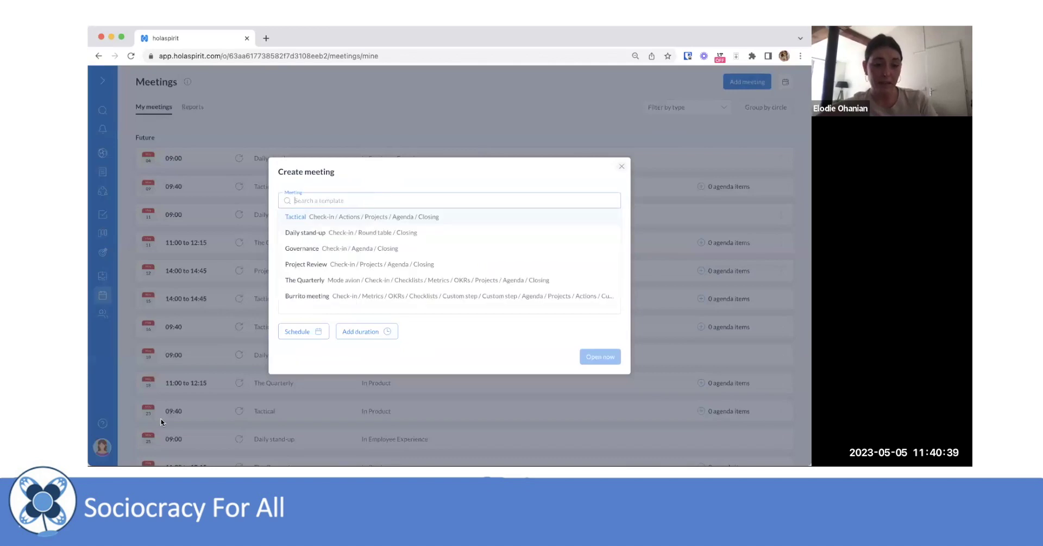
left_click(384, 280)
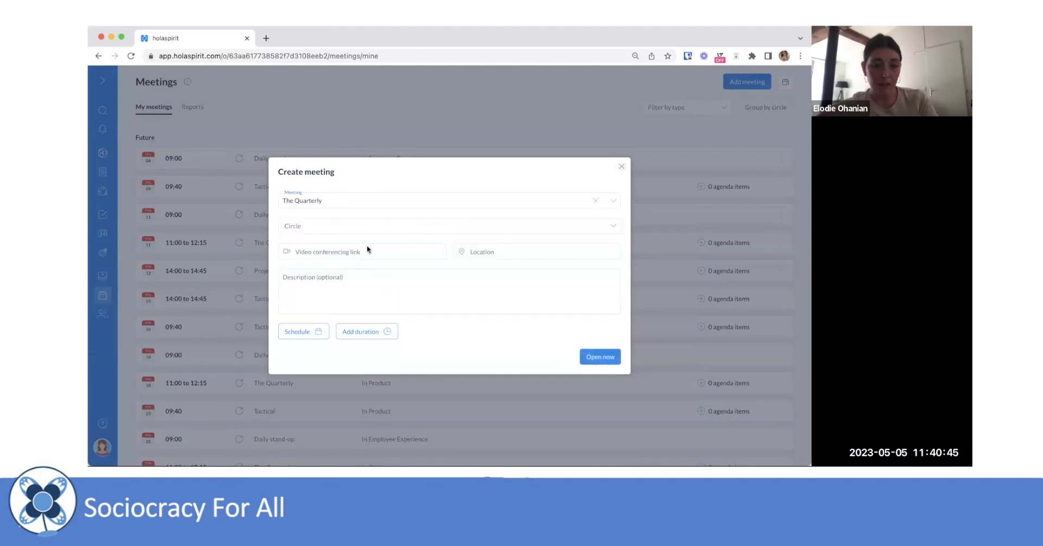
left_click(333, 200)
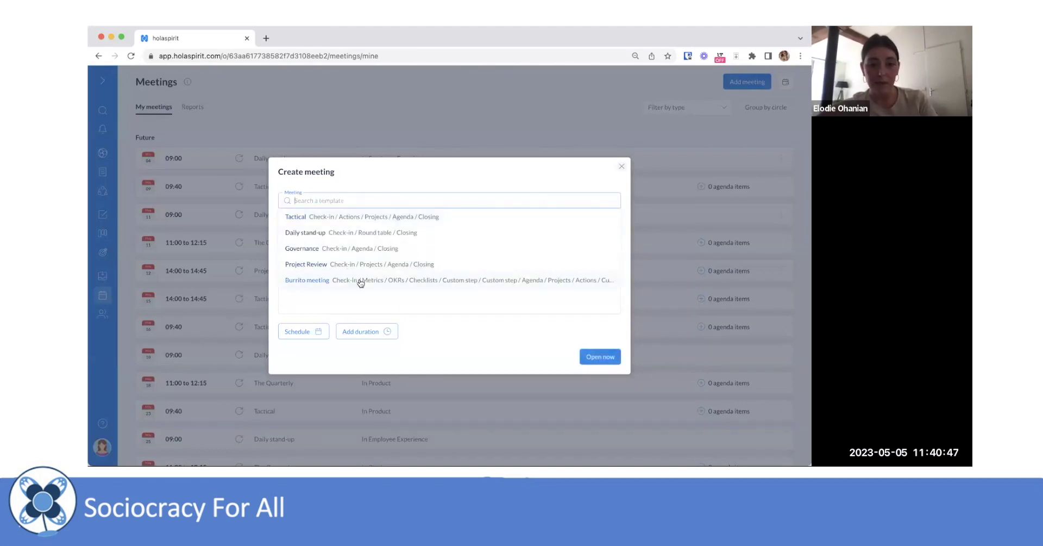
left_click(327, 264)
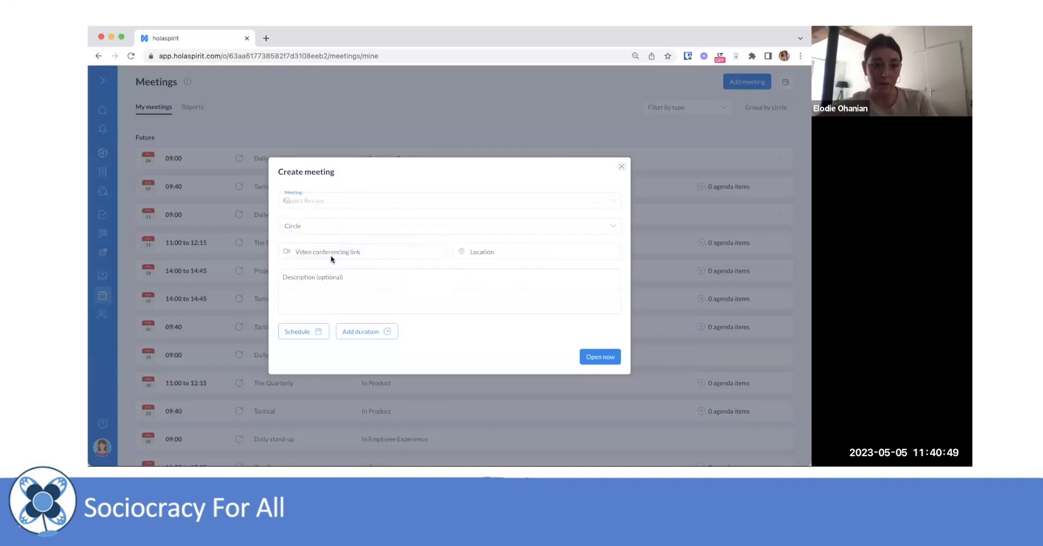
left_click(363, 206)
left_click(357, 260)
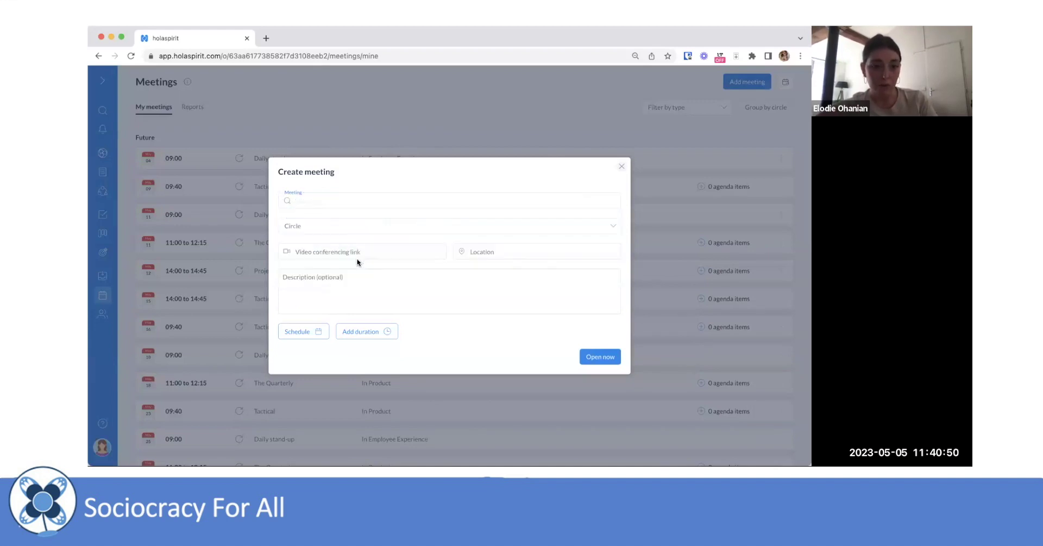
left_click(353, 224)
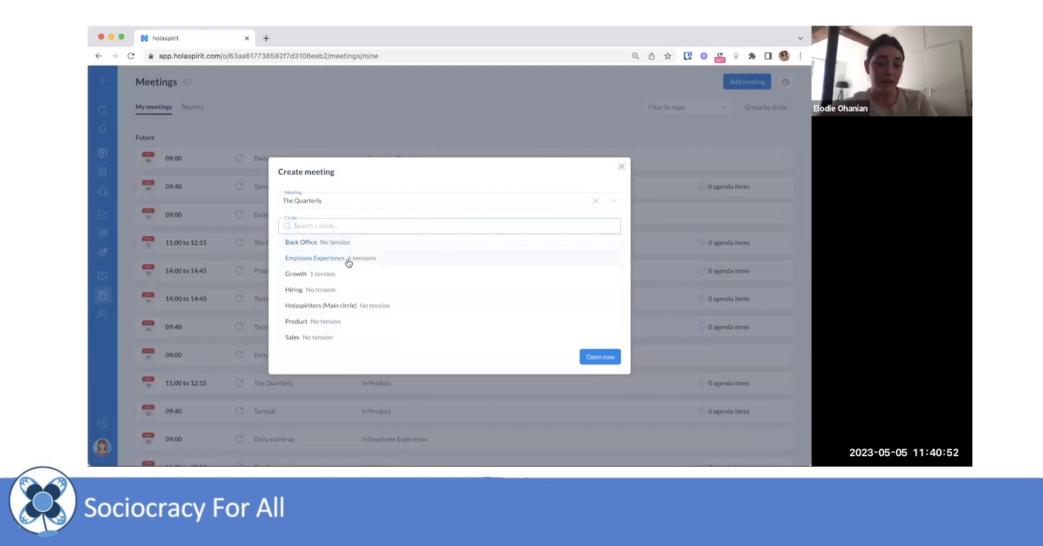
left_click(349, 260)
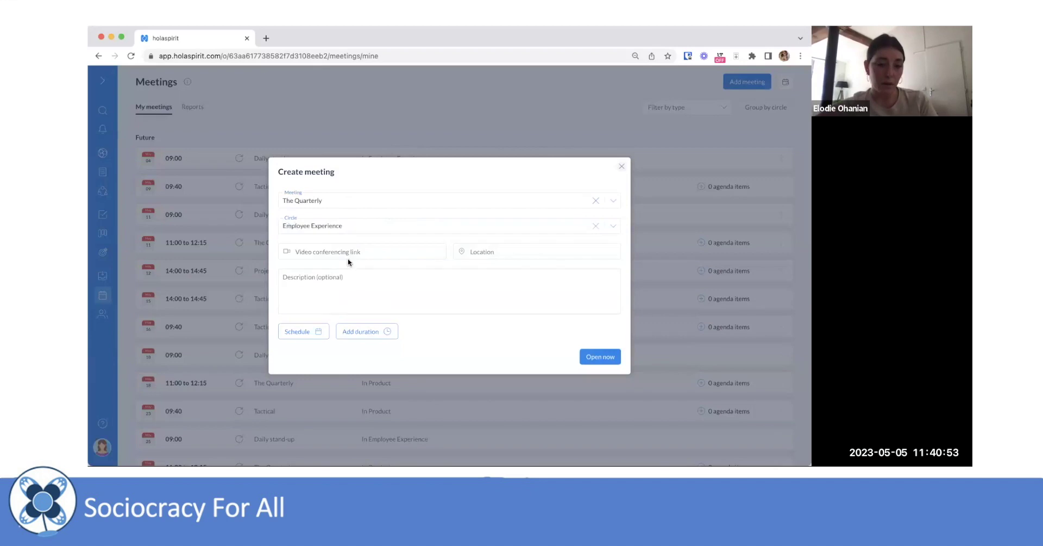
Schedule the Quarterly meeting for May 5, 2023 at 18:00, repeating every 1 week.
left_click(304, 331)
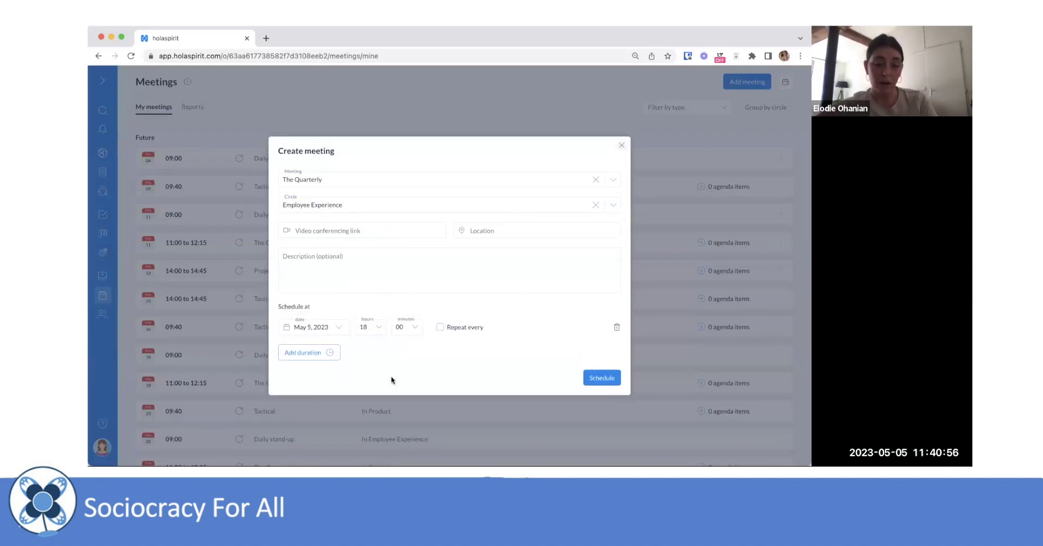
left_click(440, 327)
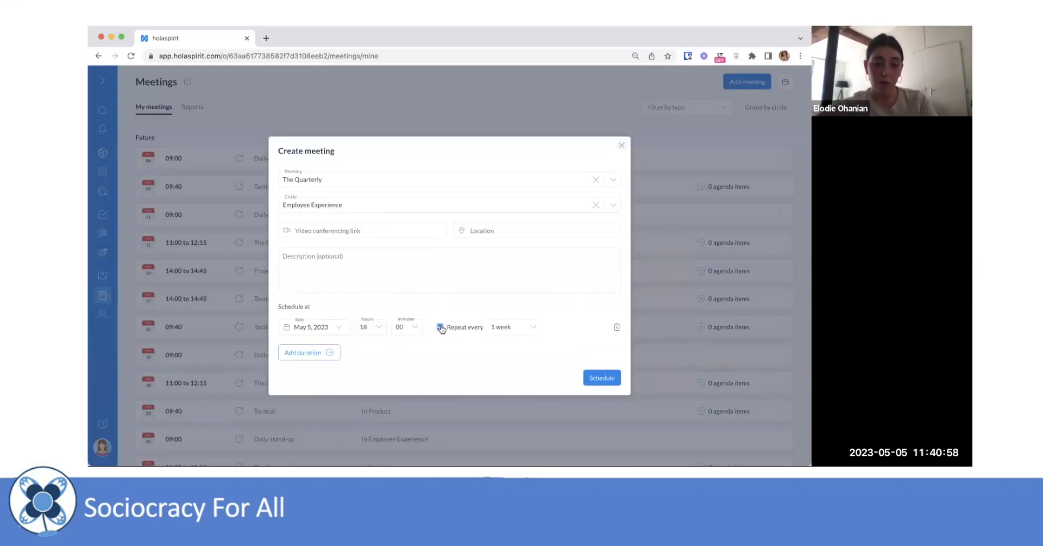
left_click(510, 327)
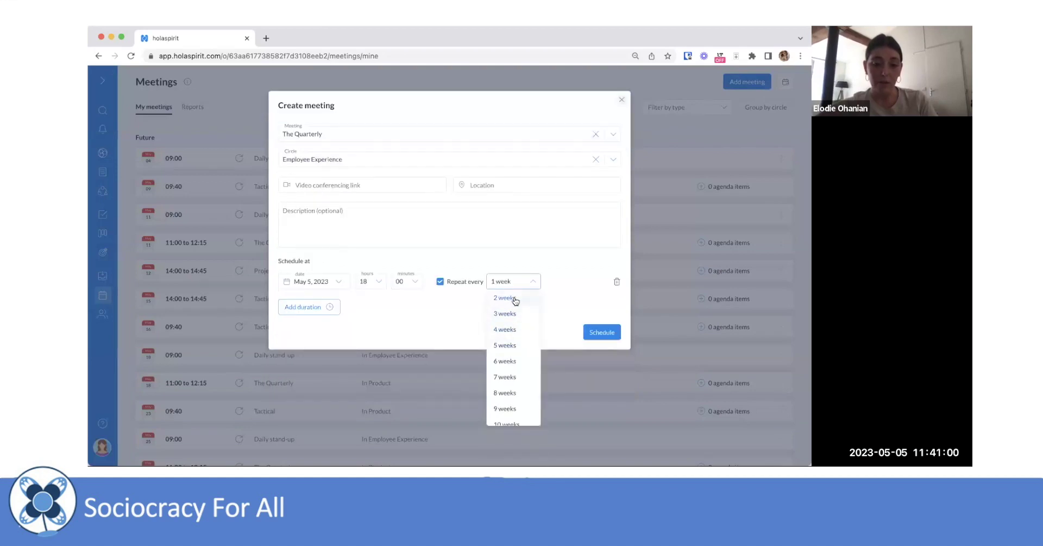
left_click(497, 257)
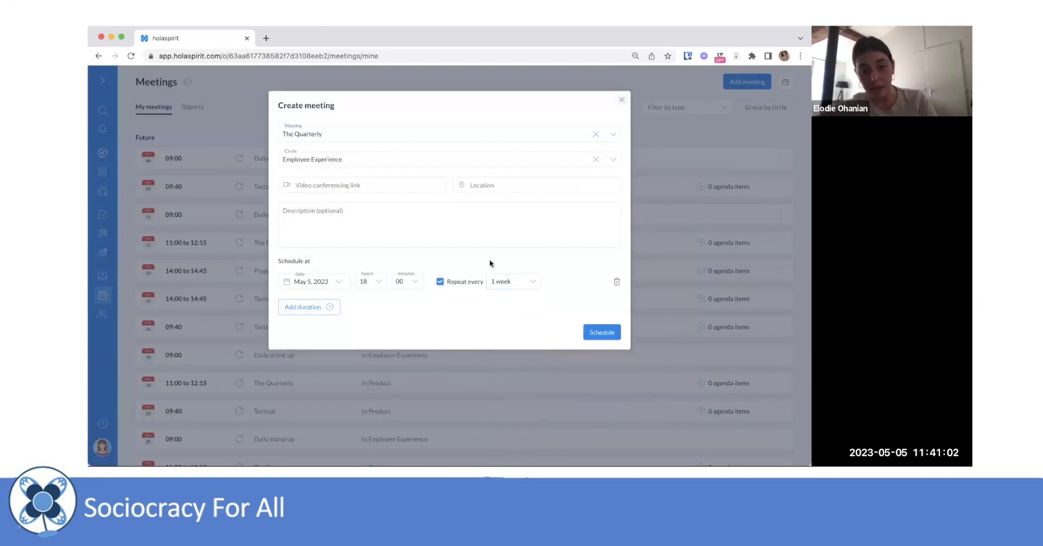
left_click(593, 337)
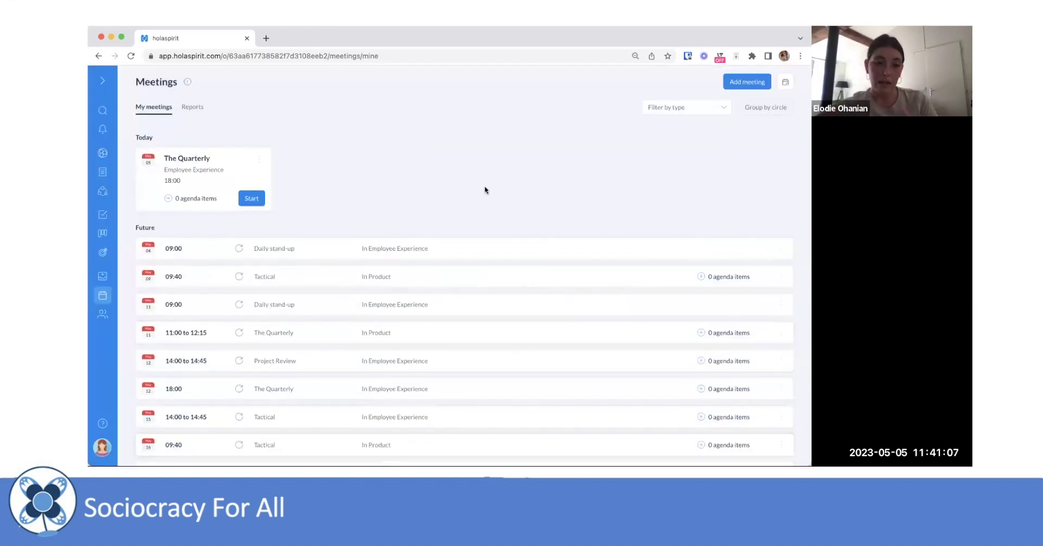
Start today's Employee Experience Quarterly meeting and go through its Check-in, Checklists, Metrics, OKRs and Projects stages.
left_click(251, 198)
left_click(517, 292)
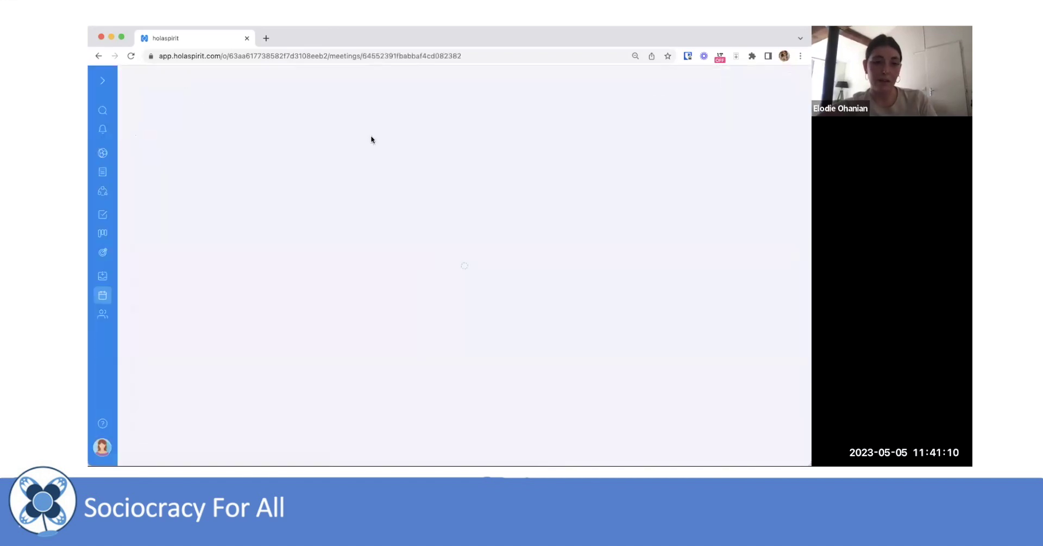
left_click(275, 117)
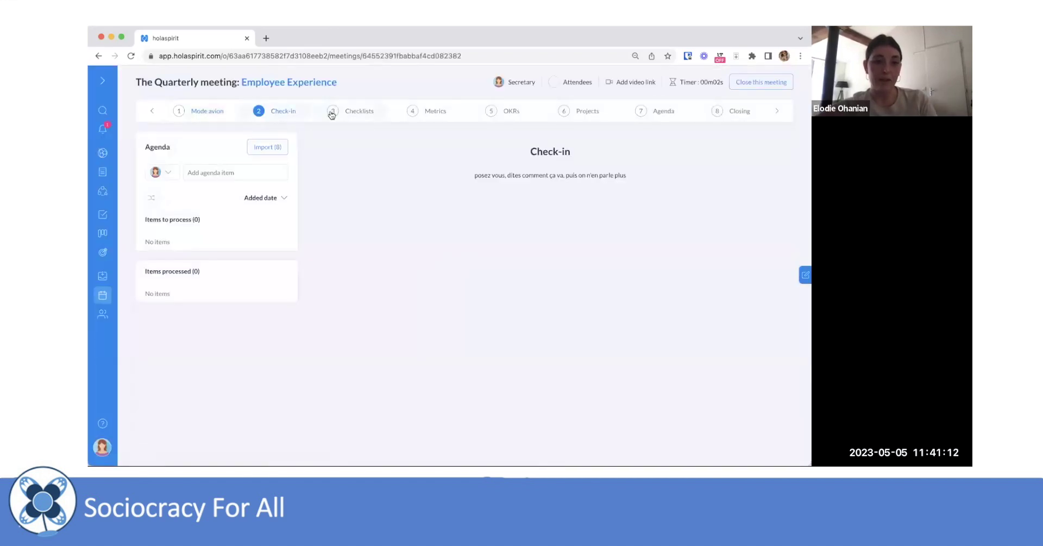
left_click(350, 117)
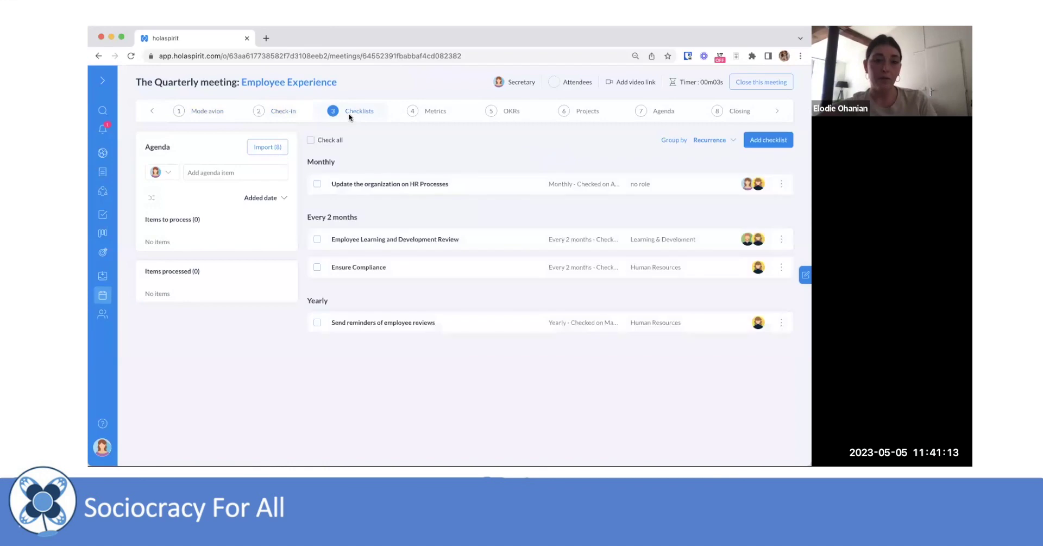
left_click(438, 115)
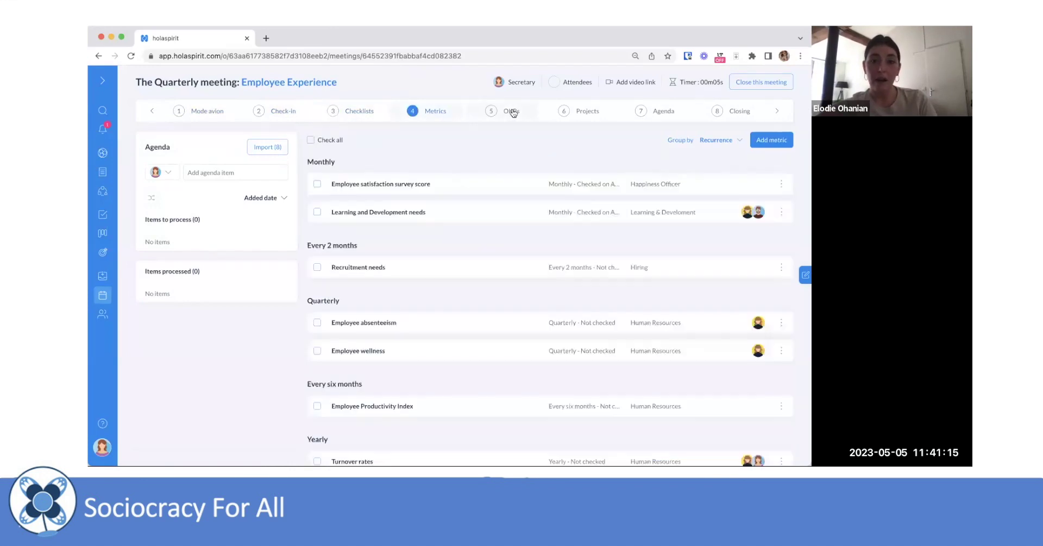
left_click(511, 111)
left_click(584, 112)
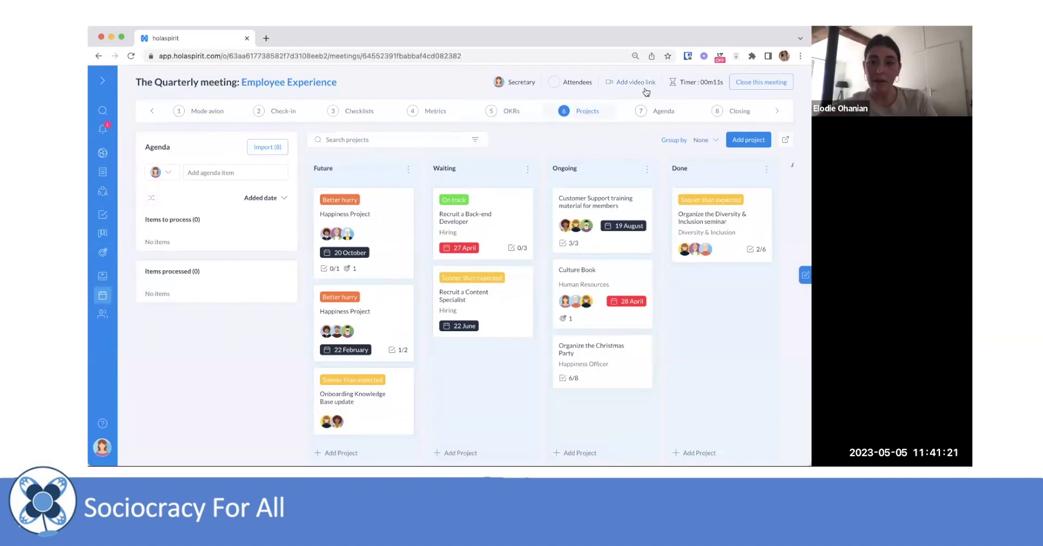
Go to the Agenda stage of the Employee Experience Quarterly meeting and close the meeting.
left_click(655, 108)
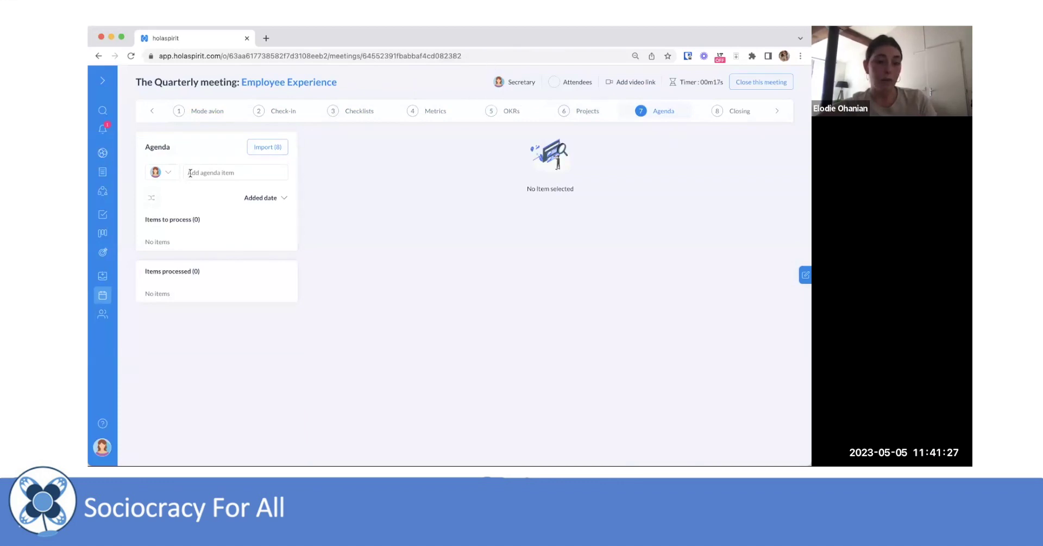
left_click(216, 173)
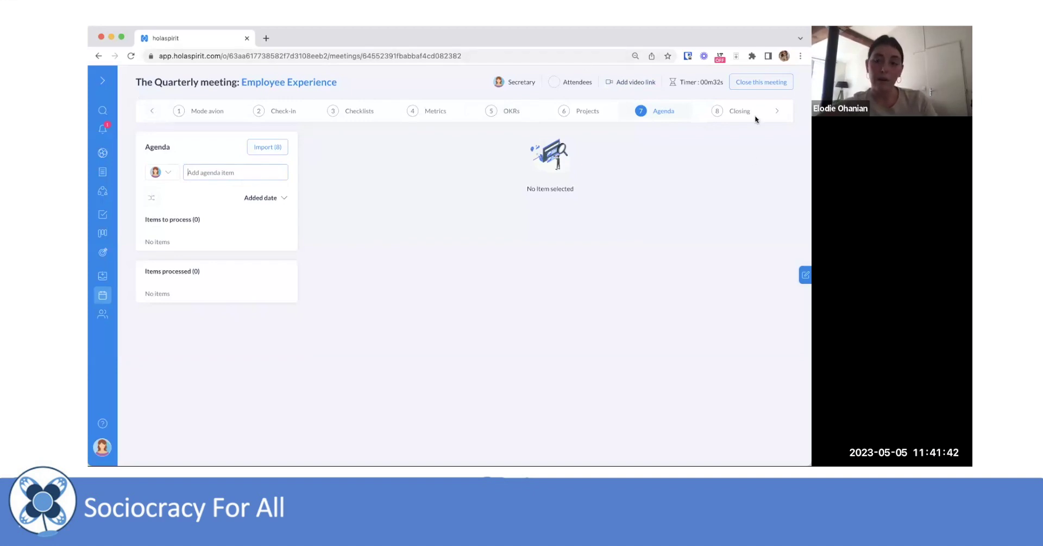
left_click(747, 83)
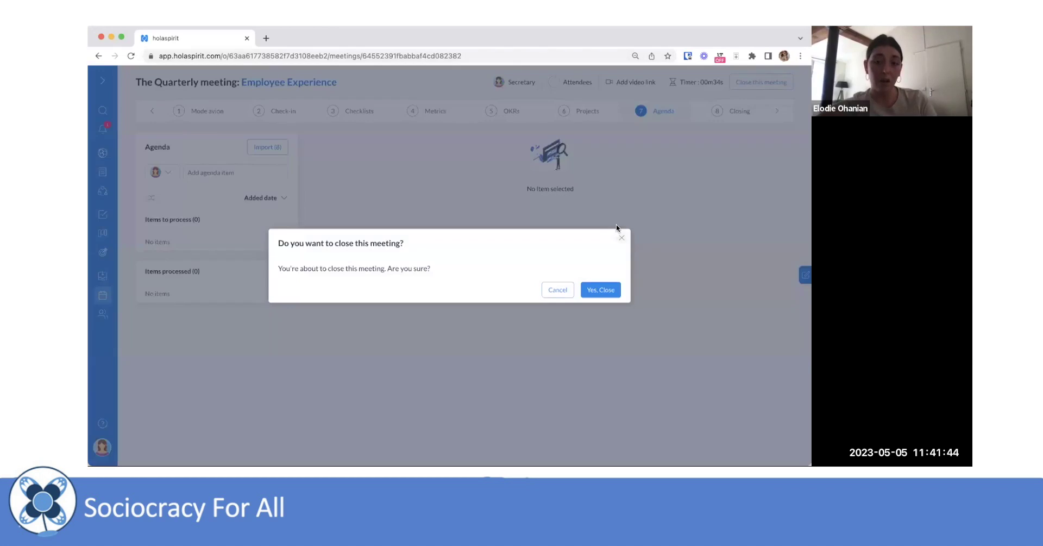
left_click(607, 293)
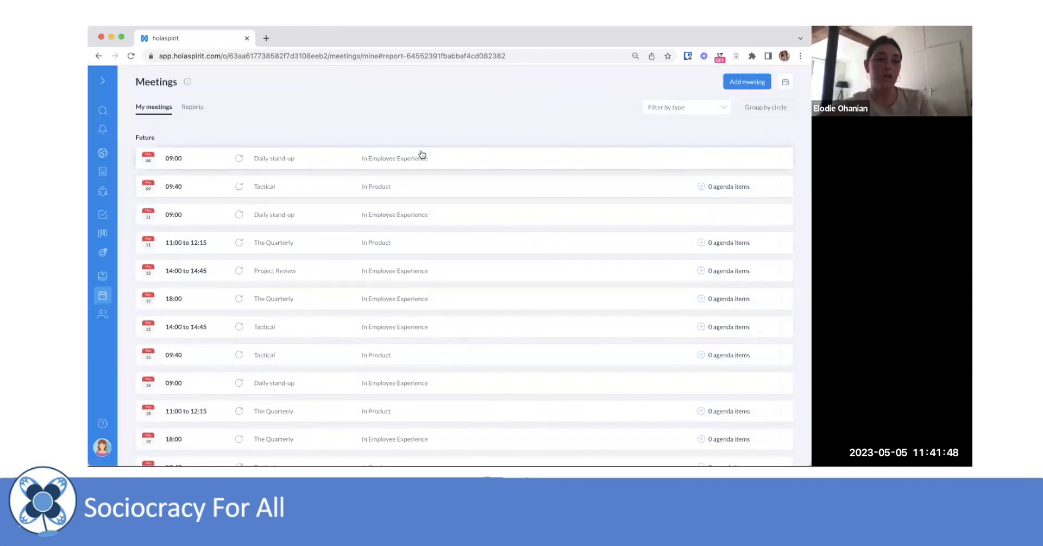
Browse the organization's member directory, its Name, Role and Circle search criteria, and the filters of the global search.
left_click(100, 321)
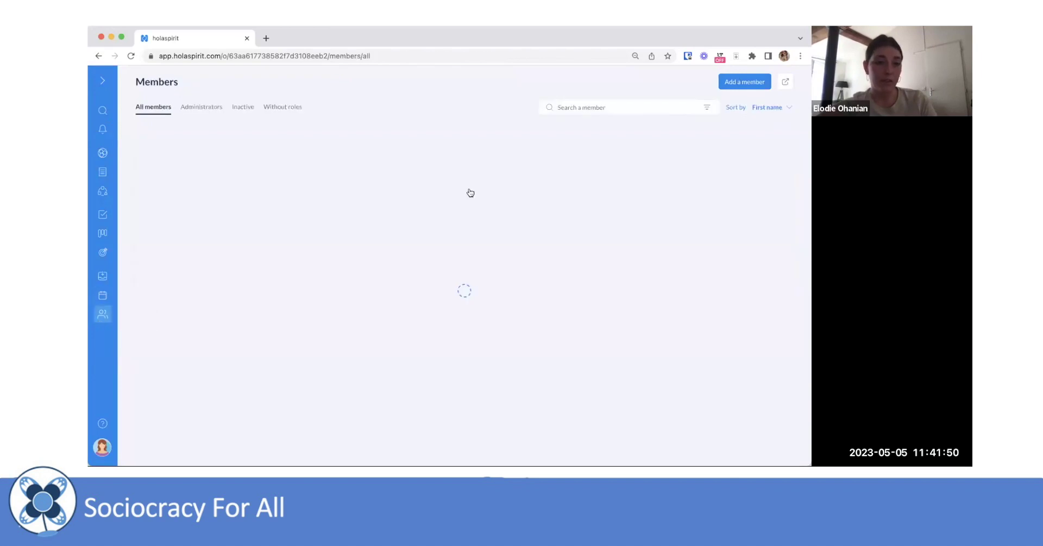
scroll(467, 166, "down", 5)
scroll(466, 166, "up", 5)
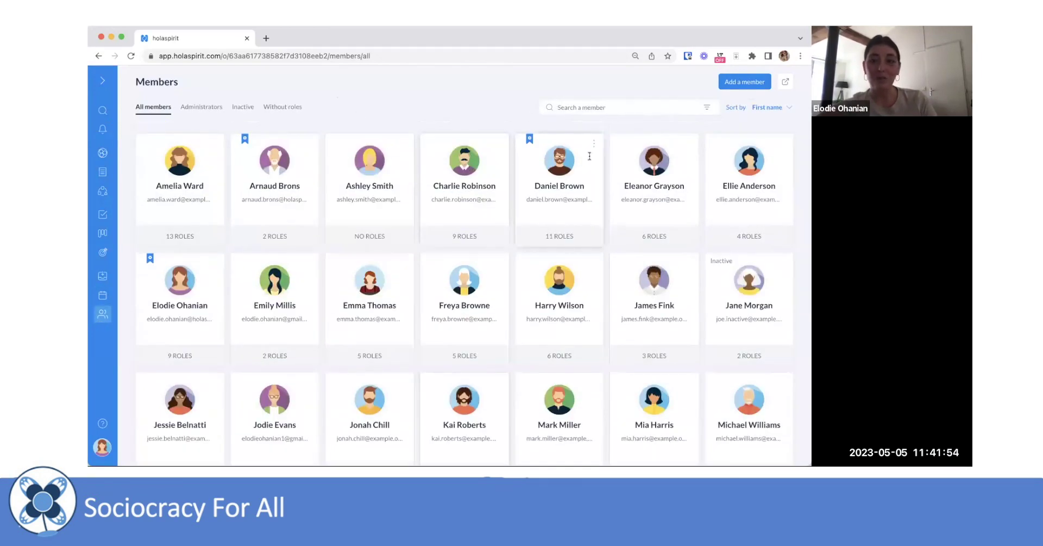
left_click(706, 107)
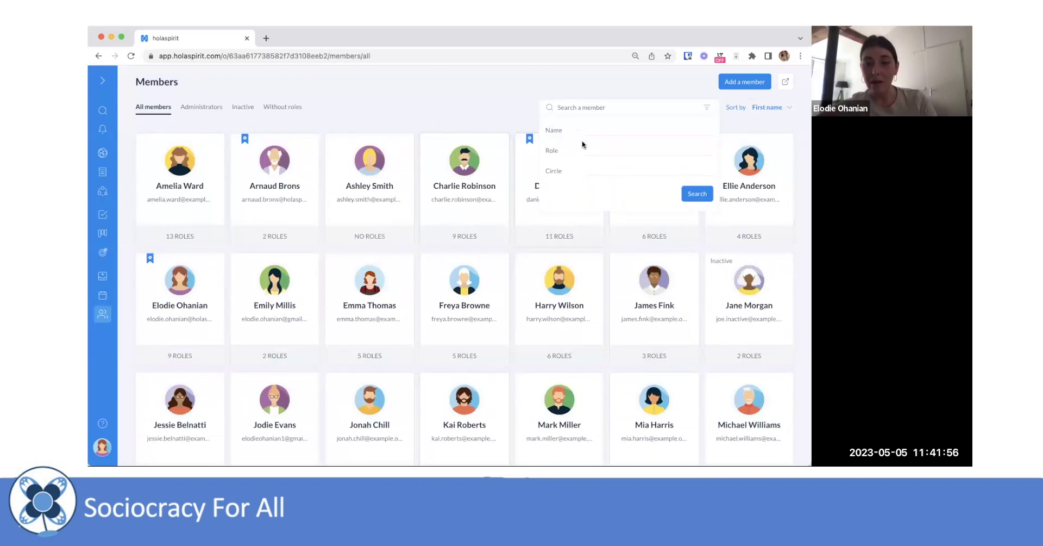
left_click(393, 83)
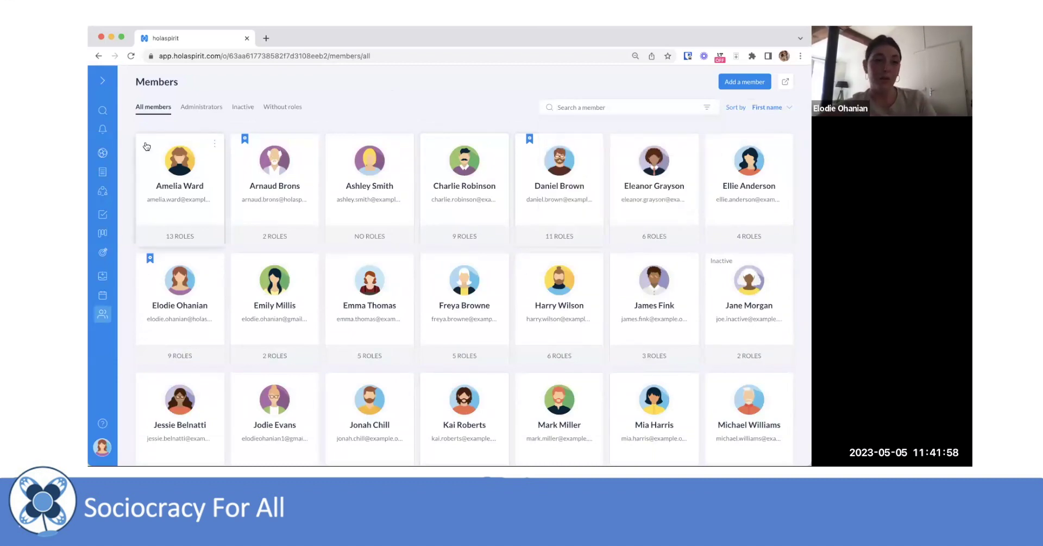
left_click(102, 110)
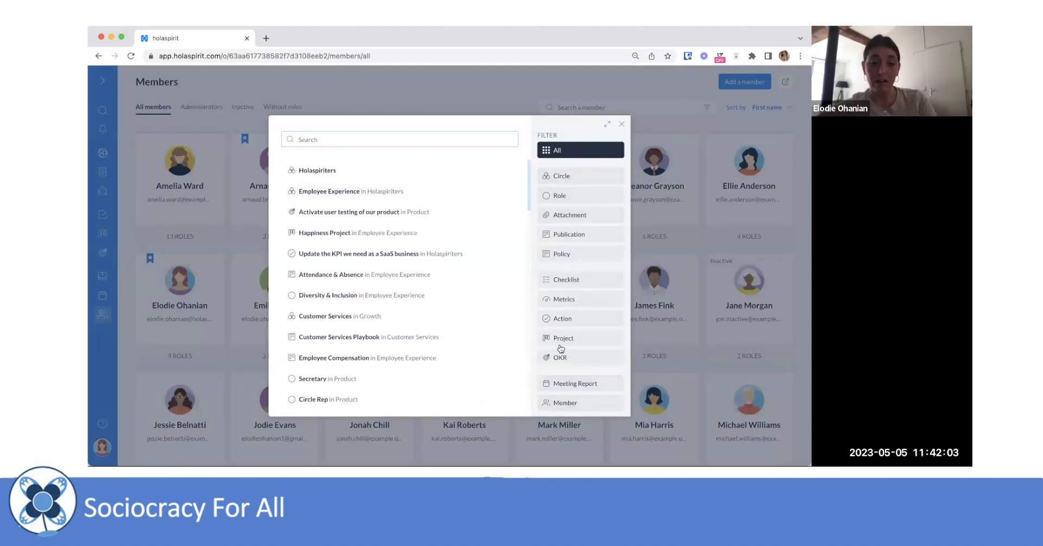
left_click(621, 125)
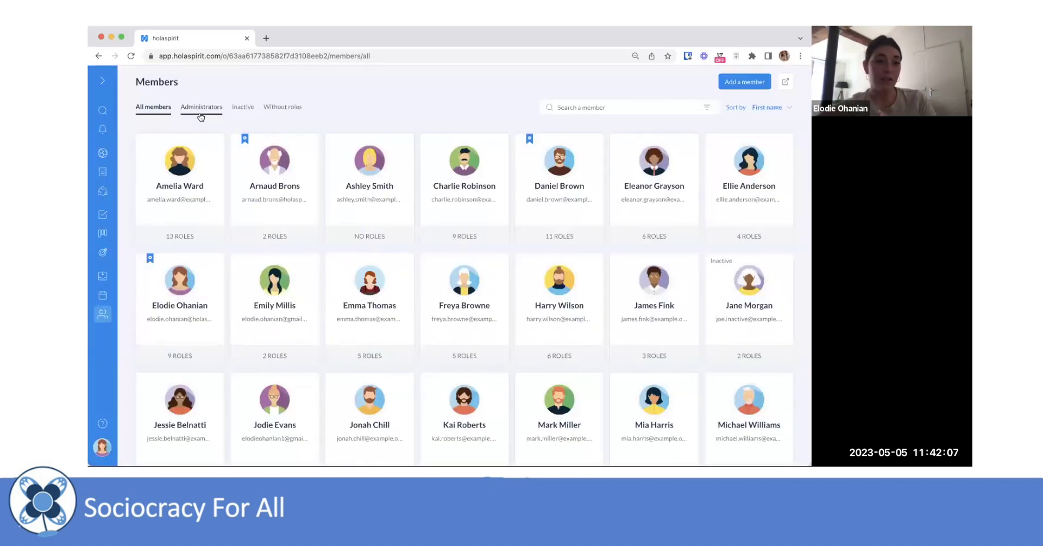
Examine the Administrators and Inactive member lists and return to the list of all members.
left_click(201, 108)
left_click(246, 108)
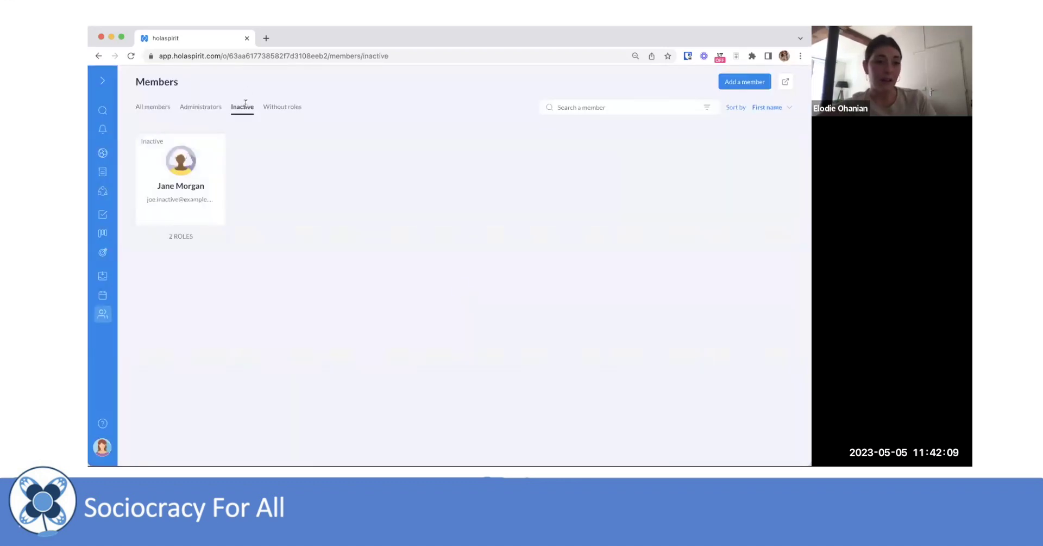
left_click(186, 113)
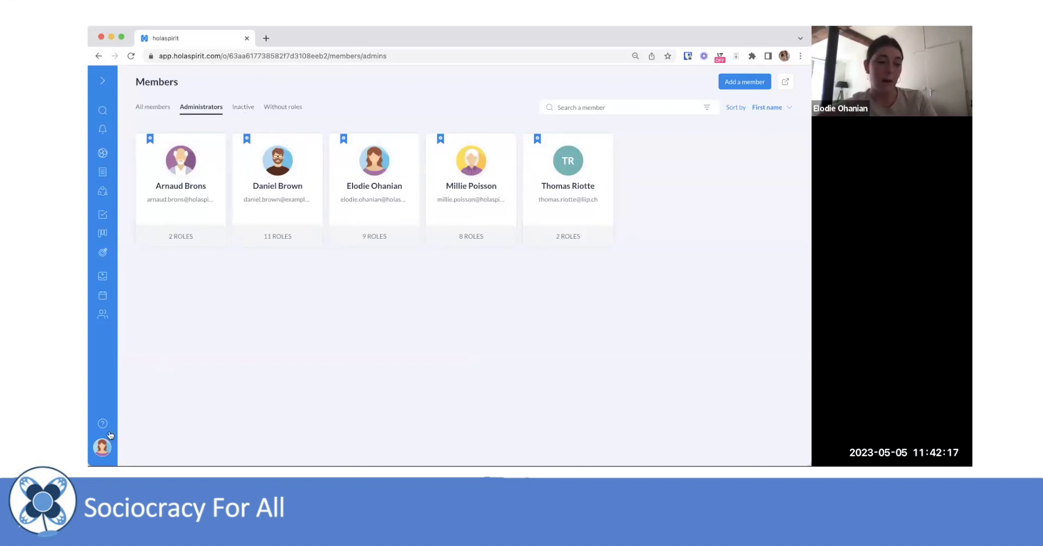
left_click(102, 447)
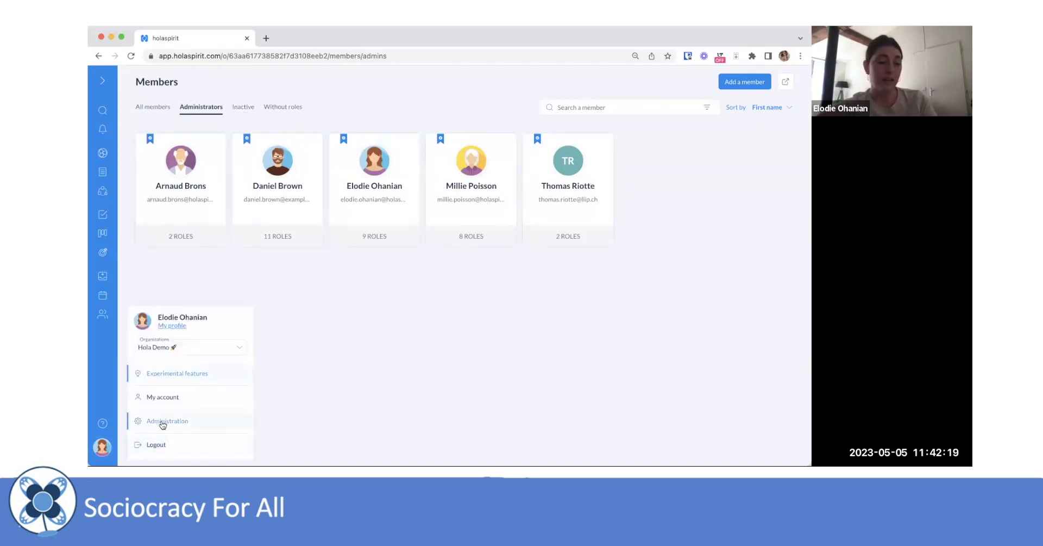
left_click(193, 271)
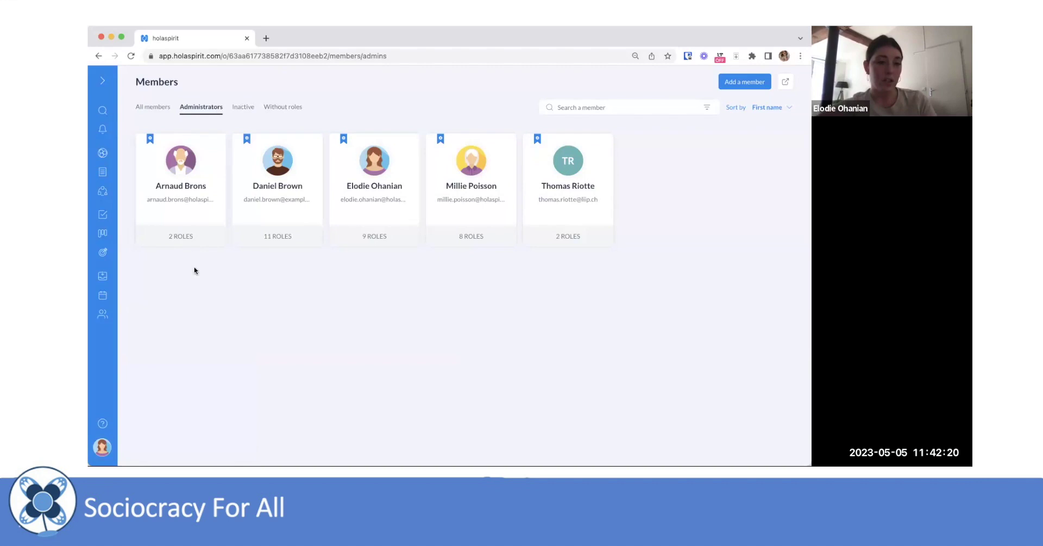
left_click(144, 106)
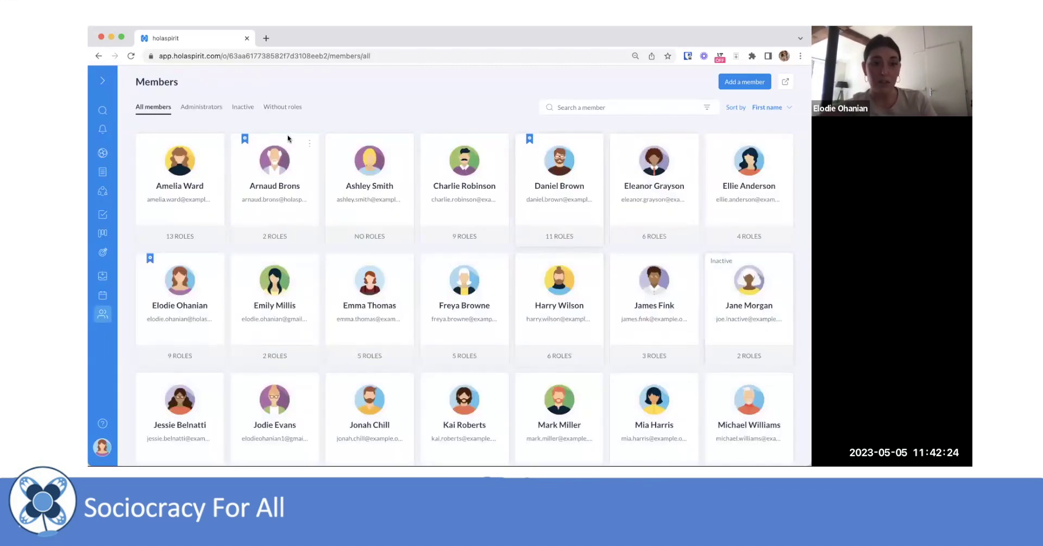
left_click(242, 106)
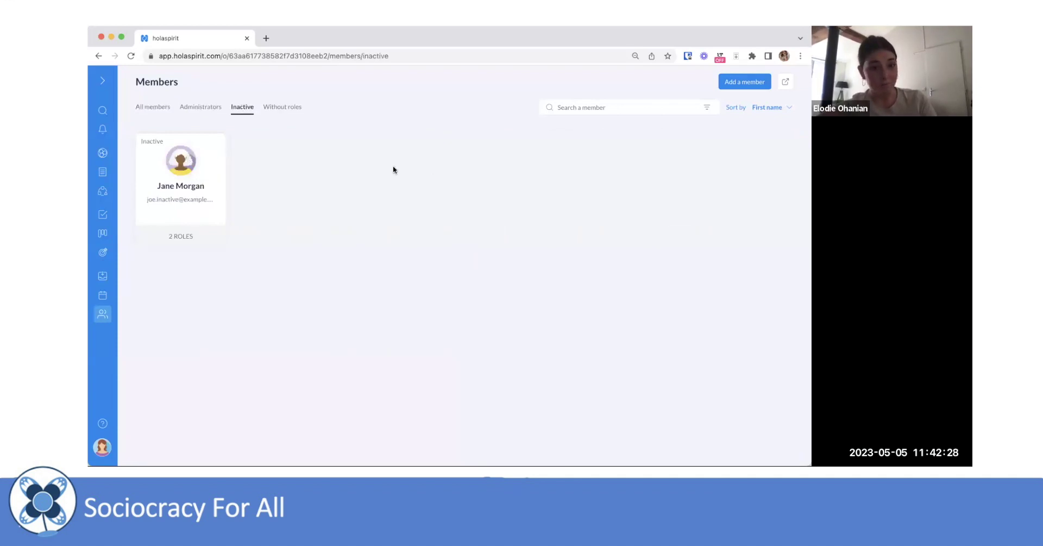
left_click(159, 111)
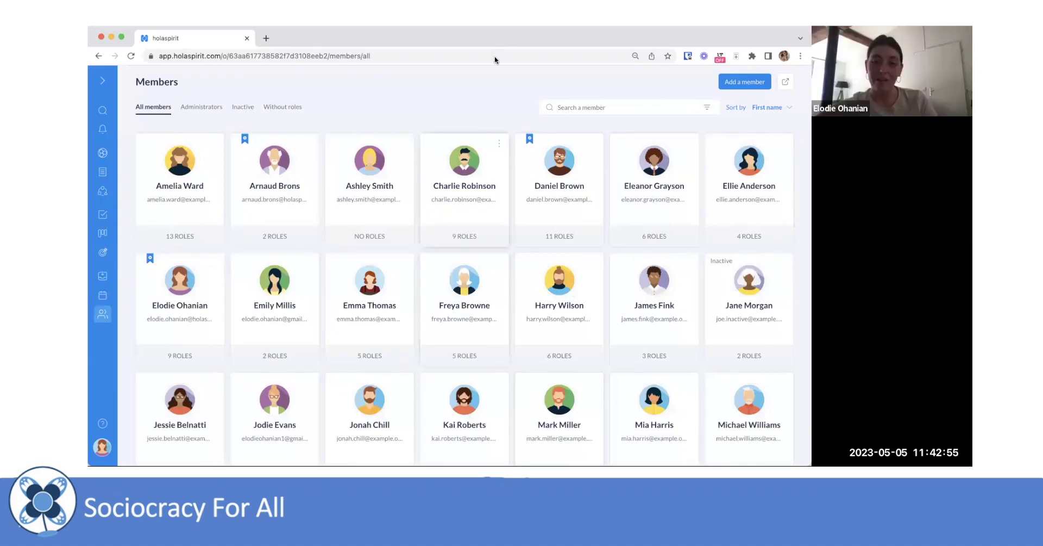
Switch from the Hola Demo organization to the Holaspirit organization with the British flag.
left_click(102, 447)
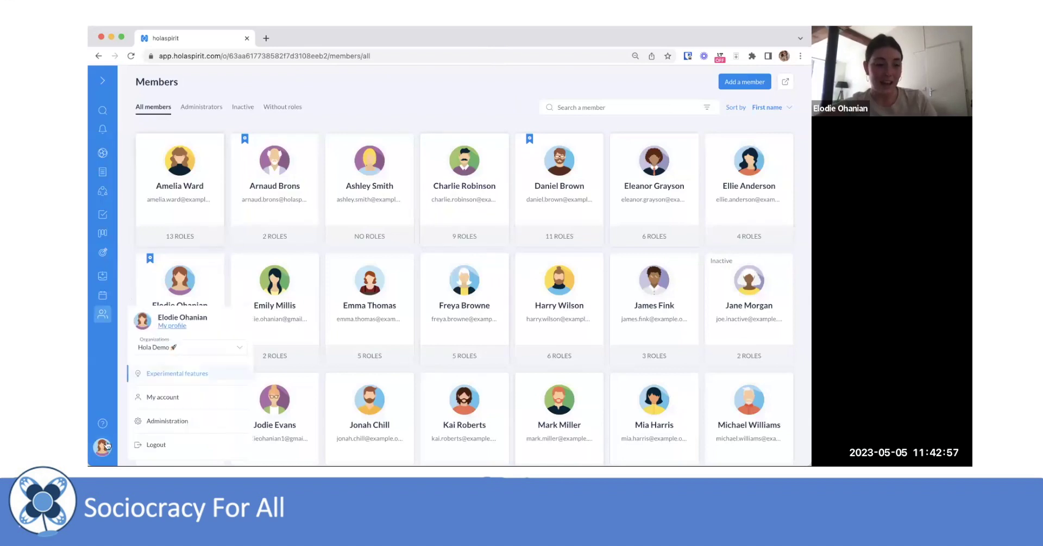
left_click(174, 347)
left_click(157, 389)
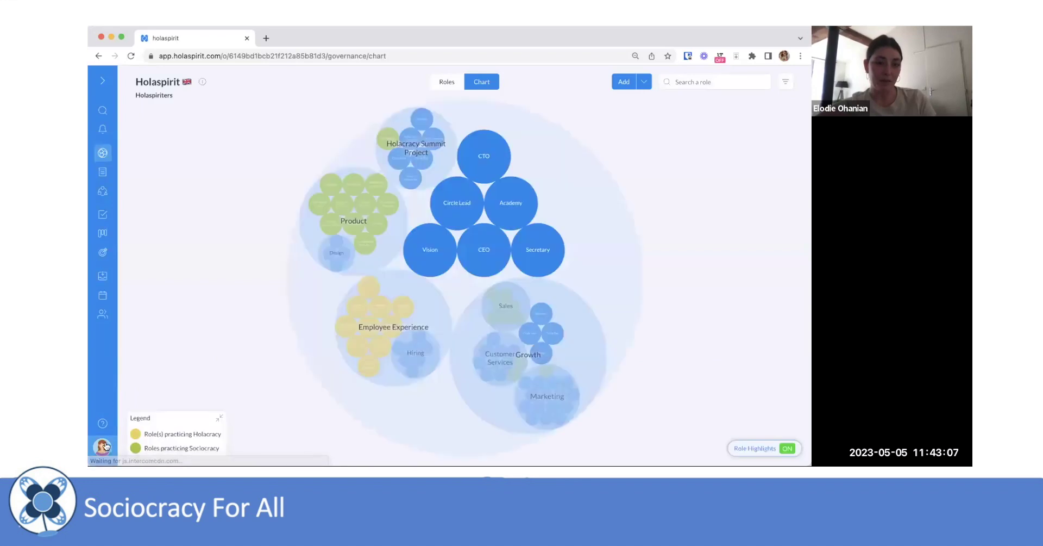
Compare the subscription upgrade plans in the organization's administration for 31 licenses and return to the governance chart.
left_click(104, 447)
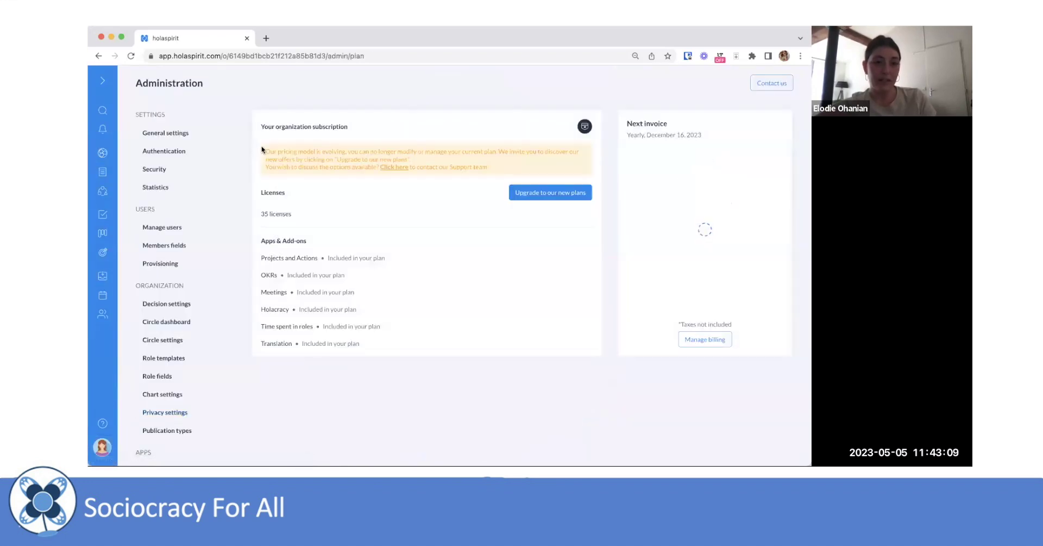
left_click(538, 195)
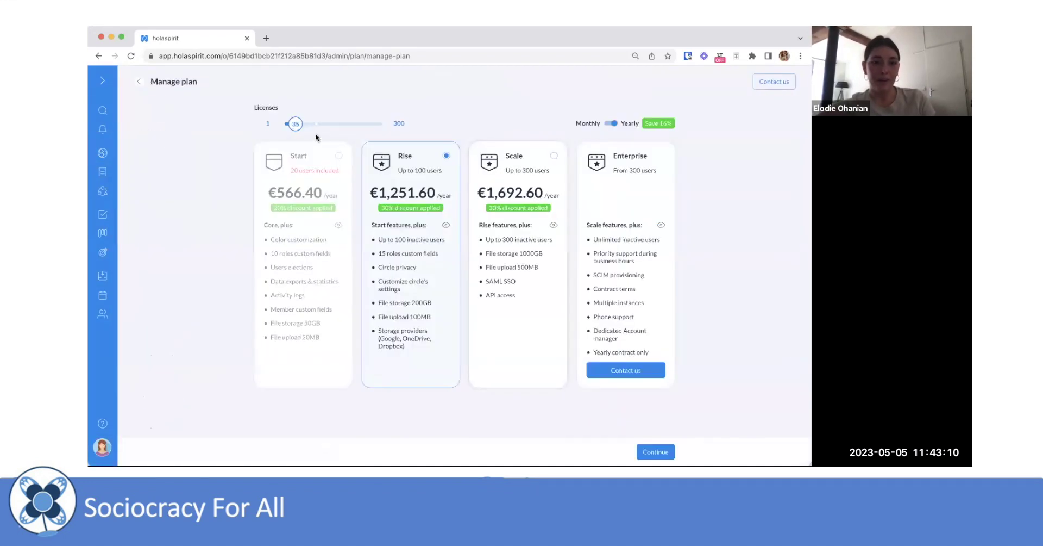
mouse_move(296, 123)
left_mouse_down()
mouse_move(313, 124)
mouse_move(294, 124)
left_mouse_up()
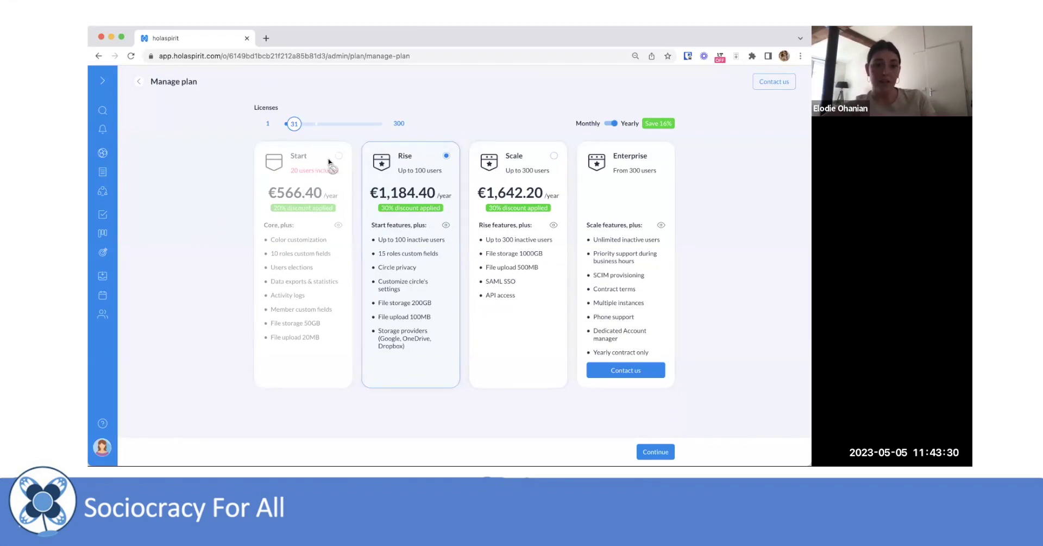
left_click(293, 126)
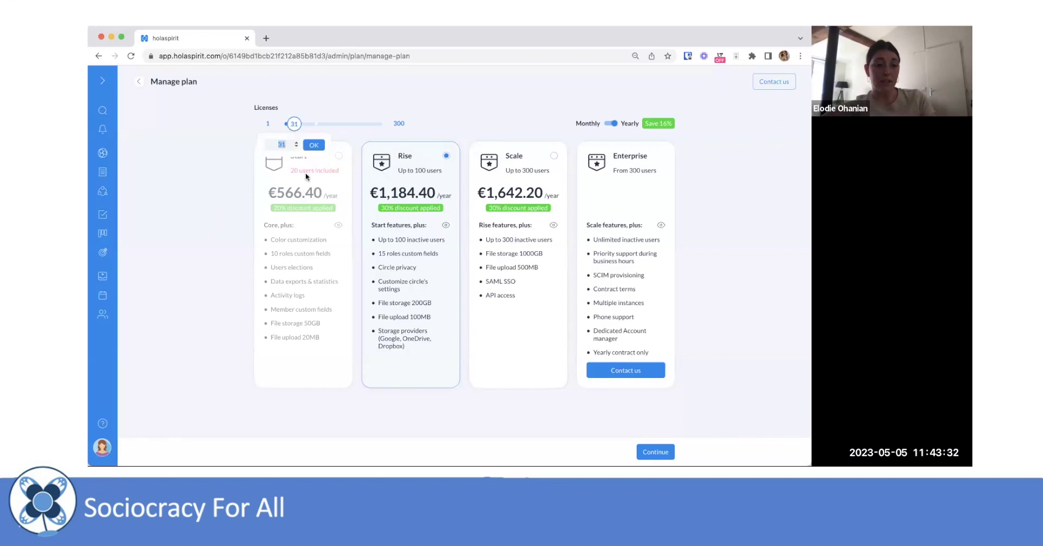
left_click(355, 145)
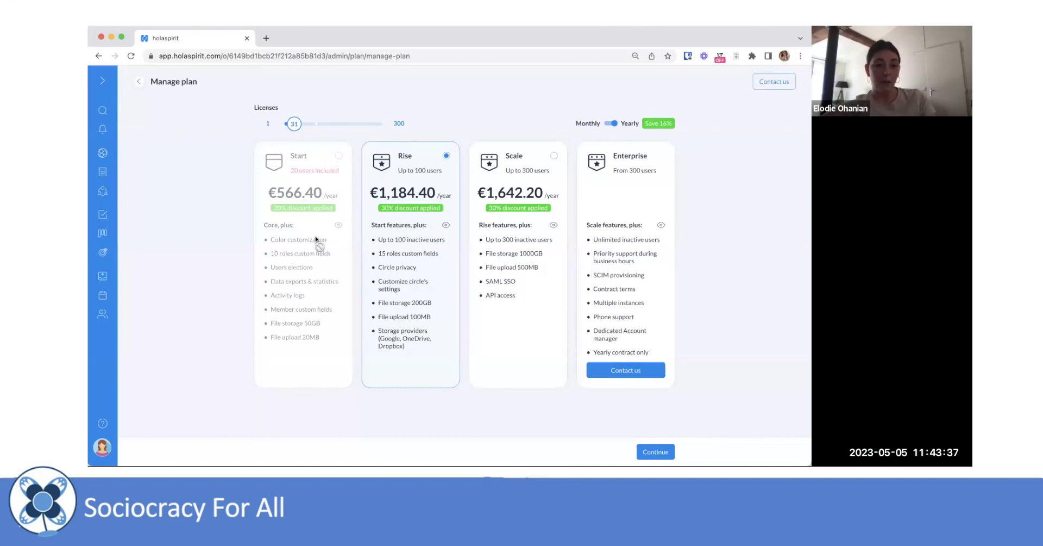
left_click(100, 153)
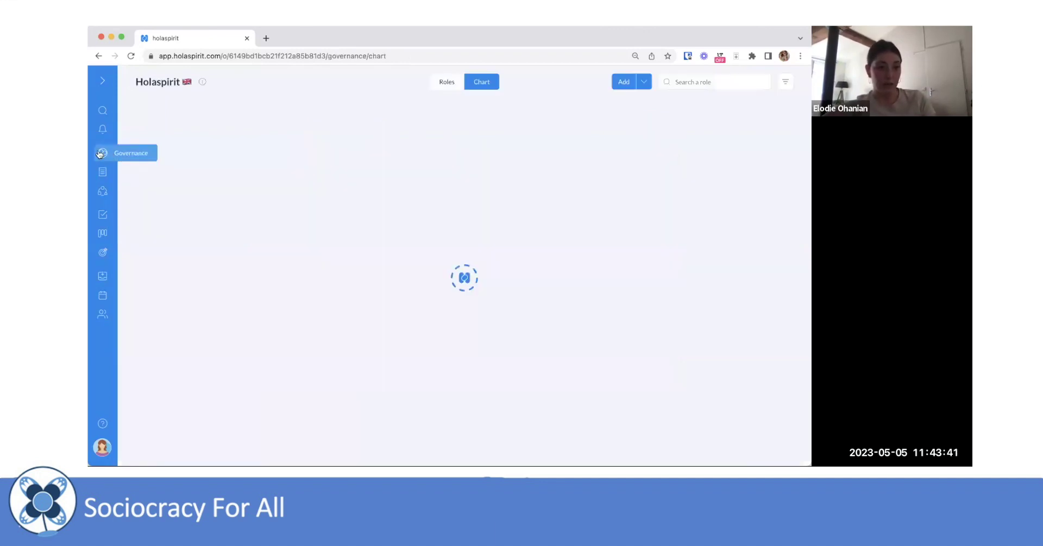